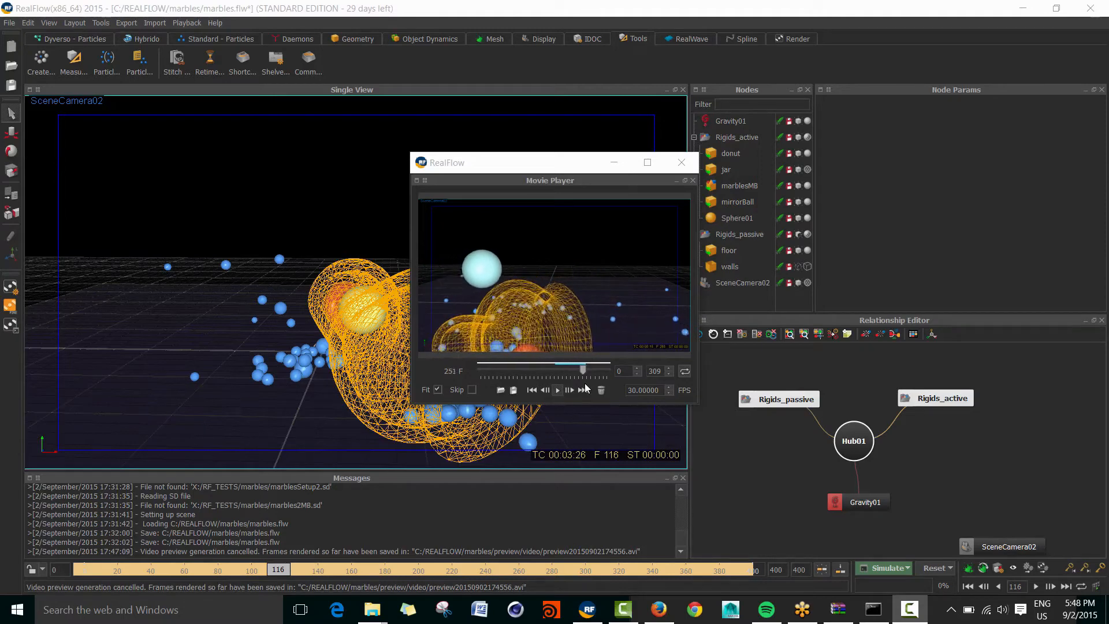
Close the movie player and create a new project named test_dynamics in C:\REALFLOW.
click(682, 163)
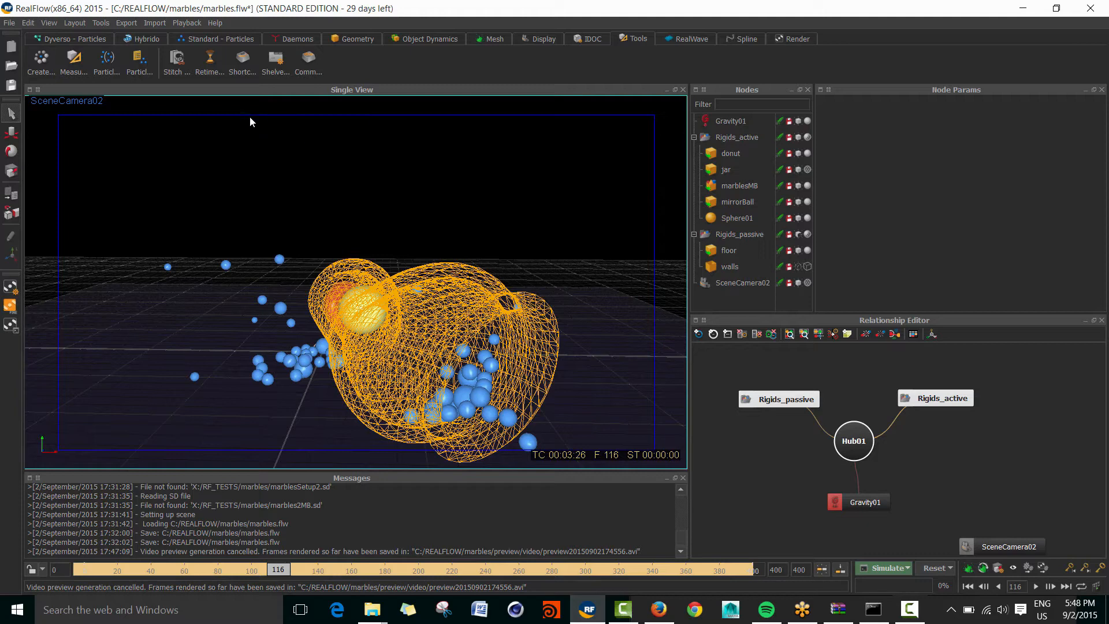
click(10, 23)
click(23, 37)
click(525, 311)
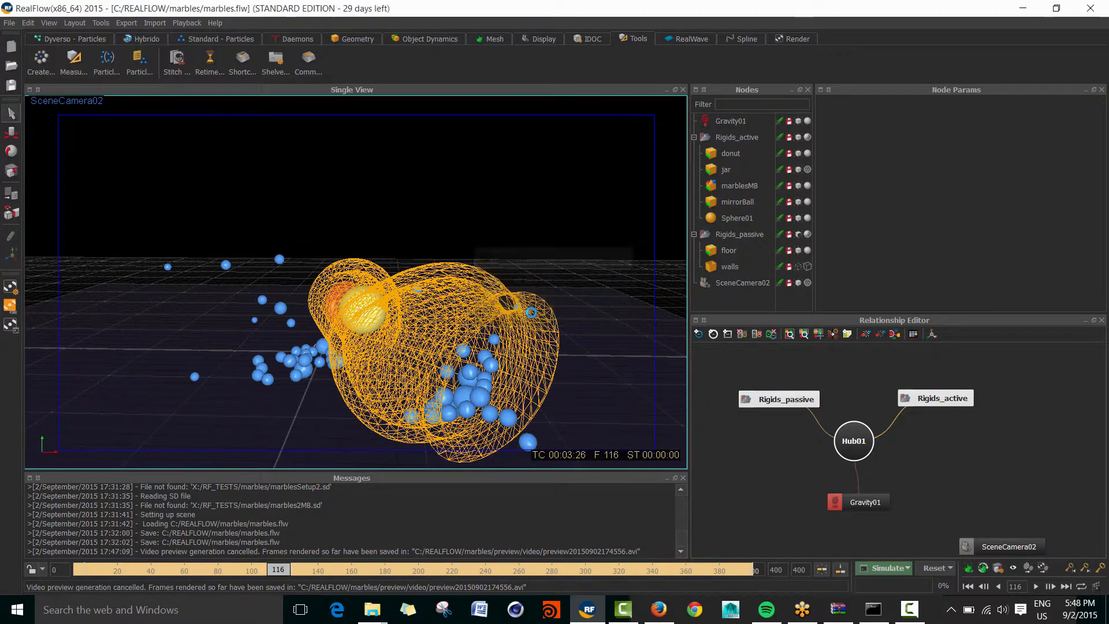
text(test?)
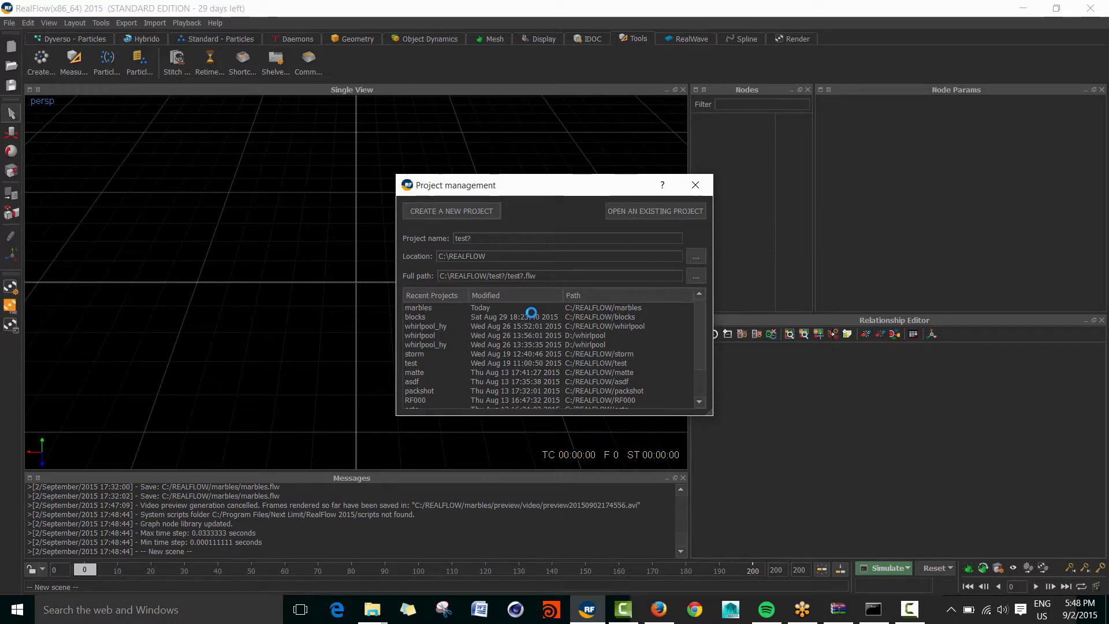
key(BackSpace)
text(_dy)
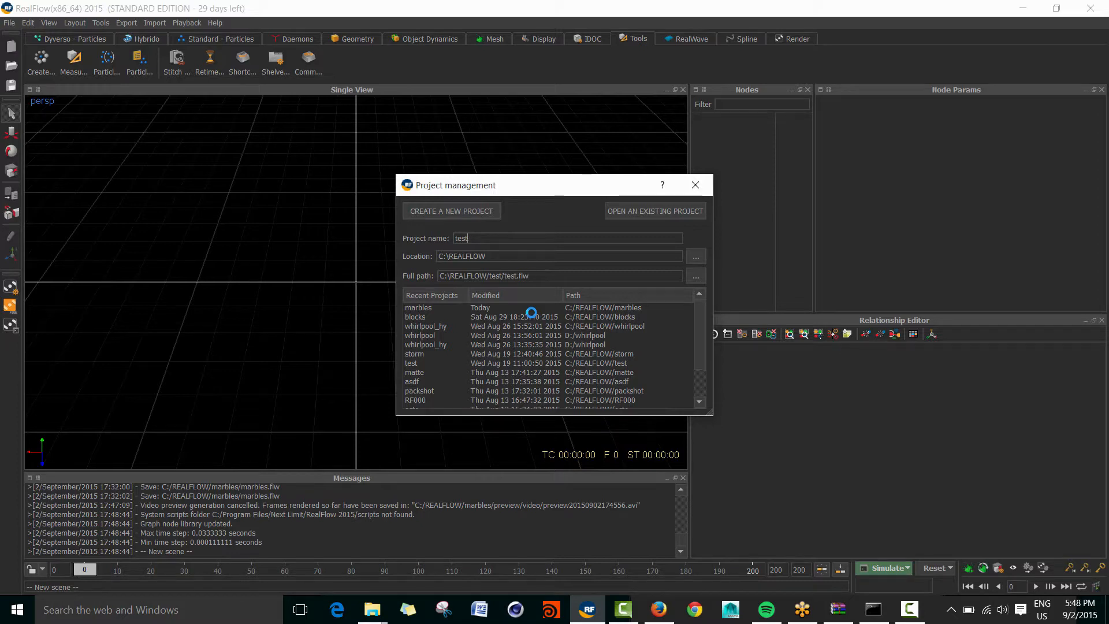
text(namics)
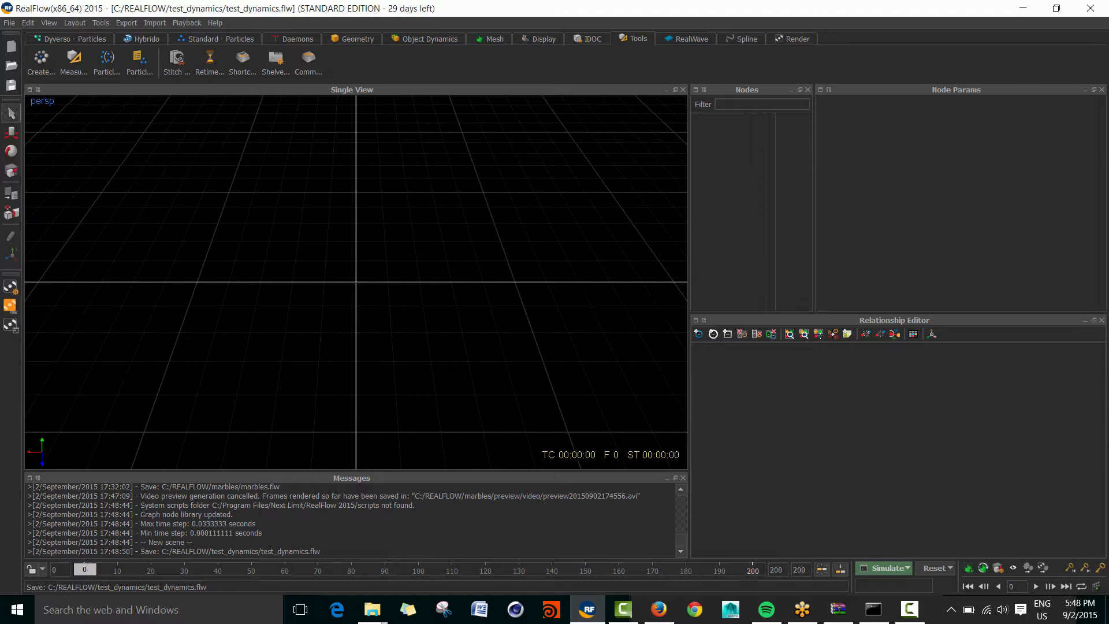
Switch the system input language to English (United States) with the Spanish keyboard.
click(1044, 611)
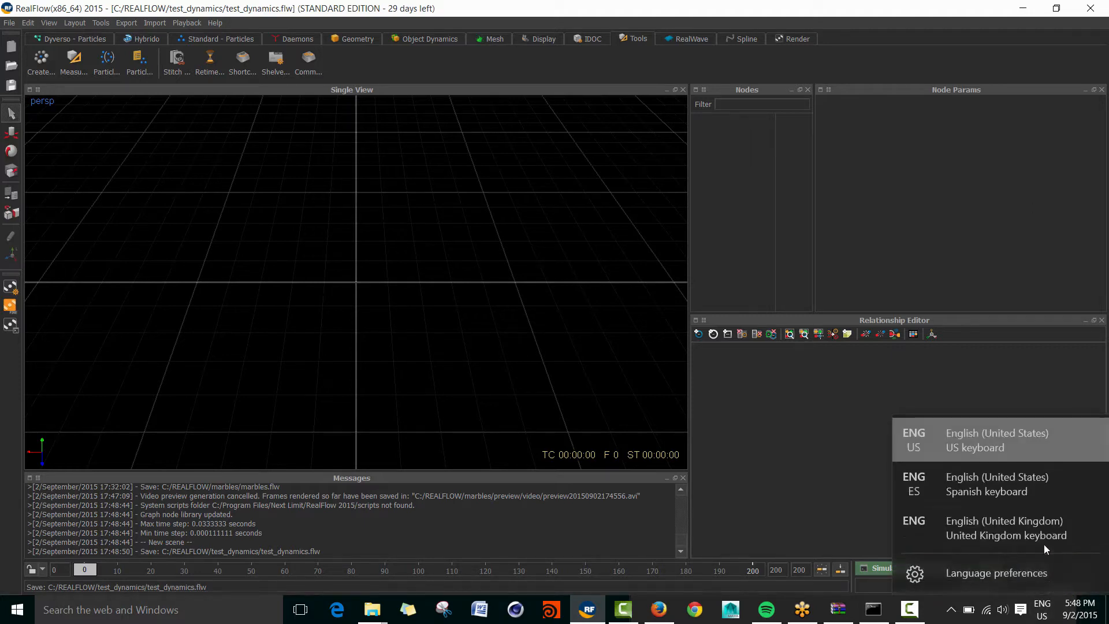
click(1030, 490)
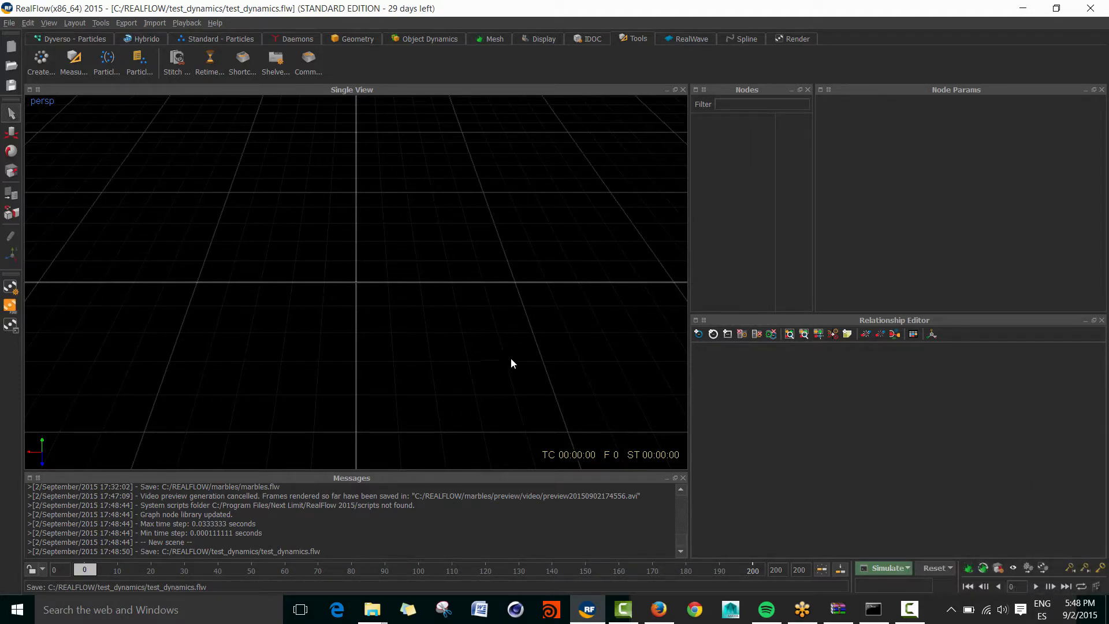
Add a cube and stretch it into a flat slab, scaled about 13.64 in X and 8.56 in Z.
alt+drag(511, 358, 449, 347)
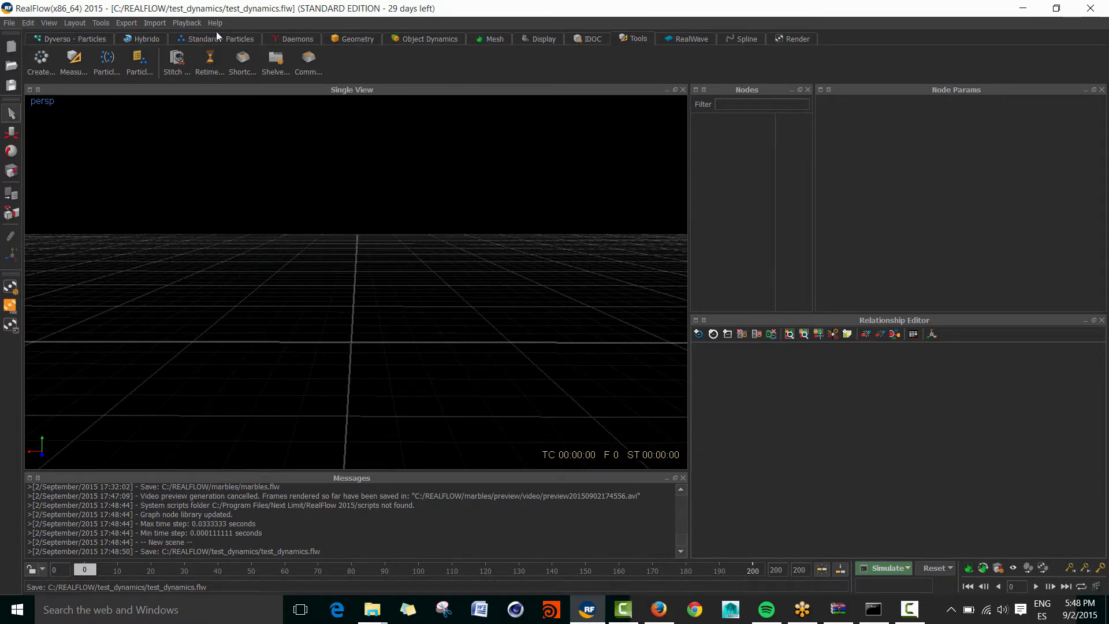
click(358, 39)
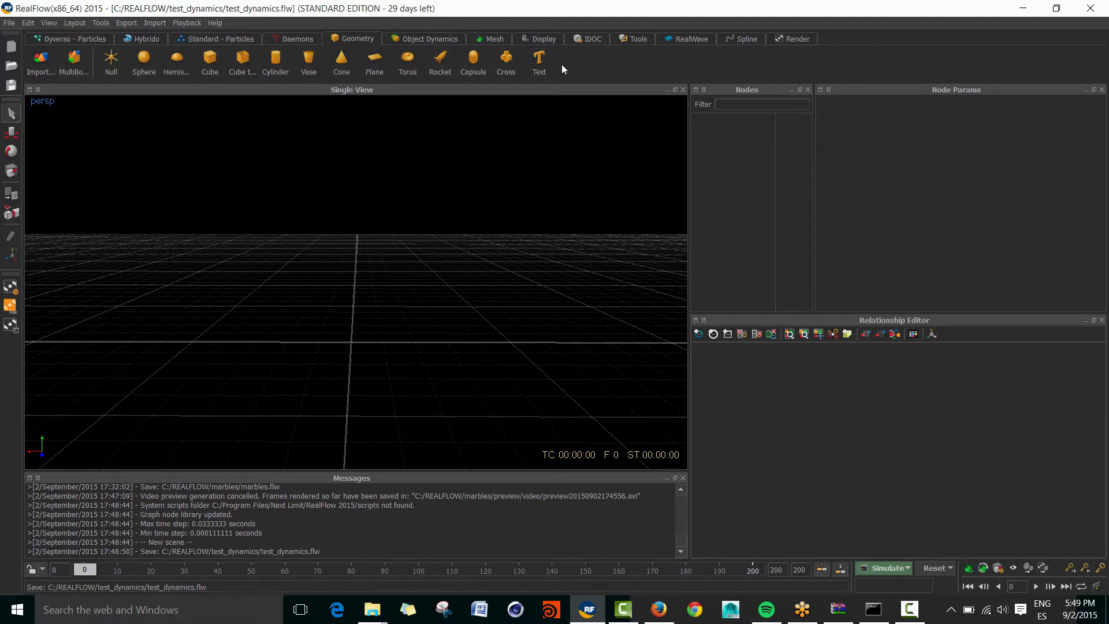
click(410, 41)
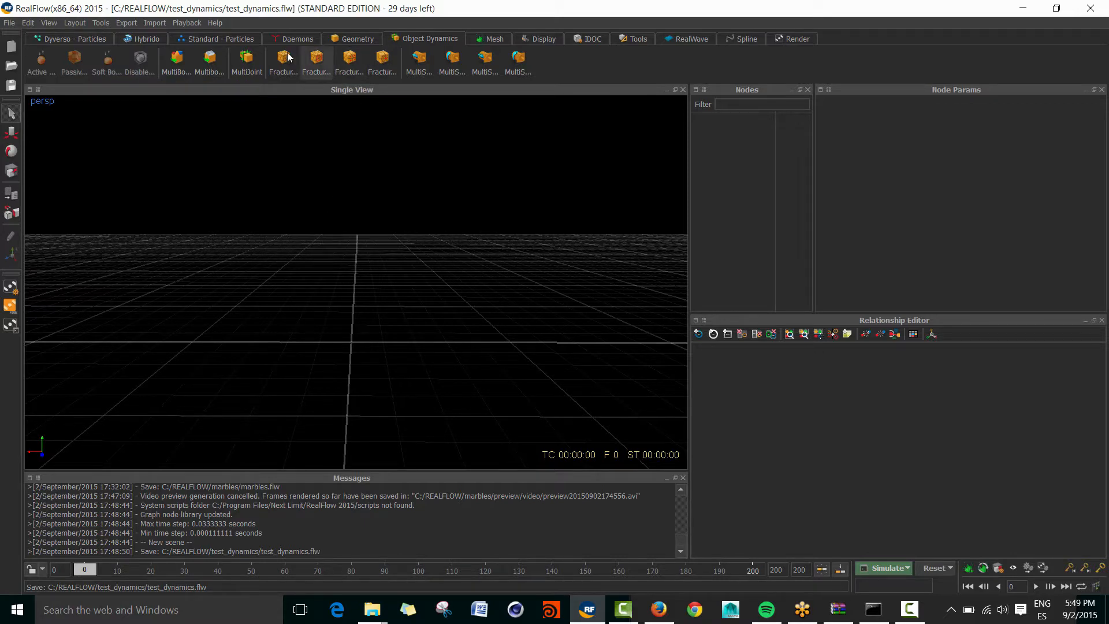
click(352, 39)
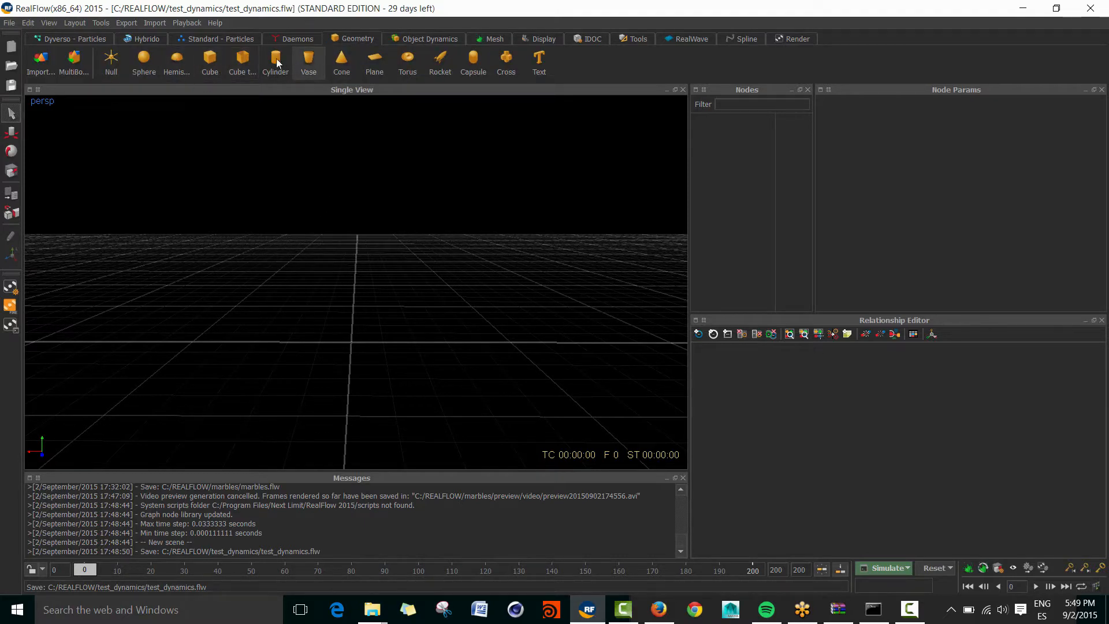
click(198, 69)
key(r)
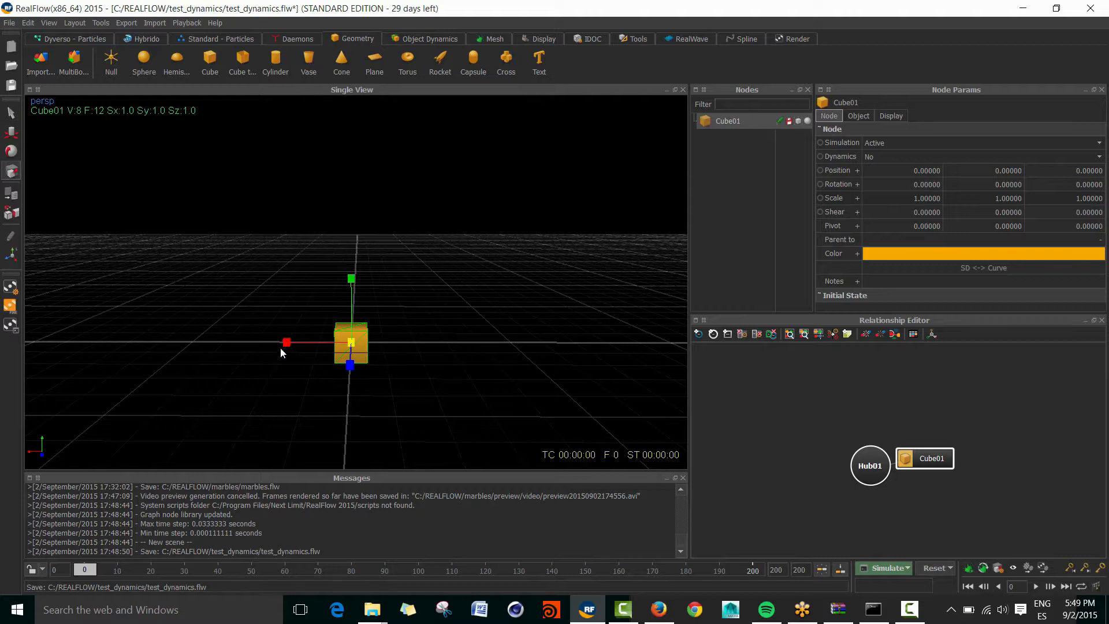
drag(285, 342, 76, 350)
drag(349, 367, 358, 609)
Make the slab a passive rigid body.
alt+drag(444, 341, 429, 343)
alt+right_drag(429, 342, 407, 323)
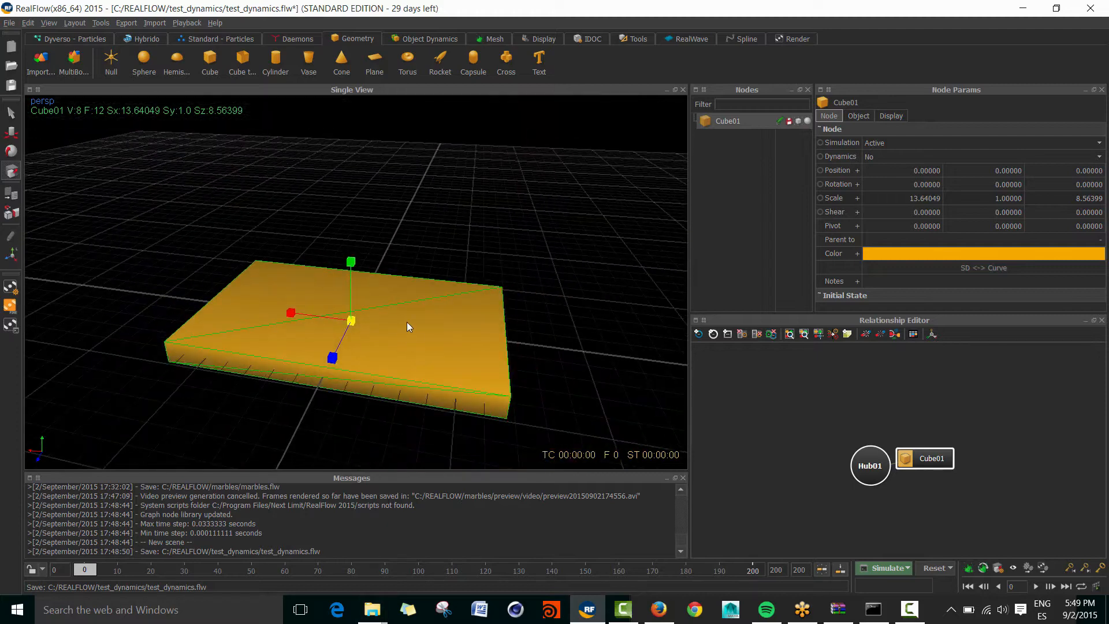
alt+drag(407, 322, 381, 306)
click(432, 40)
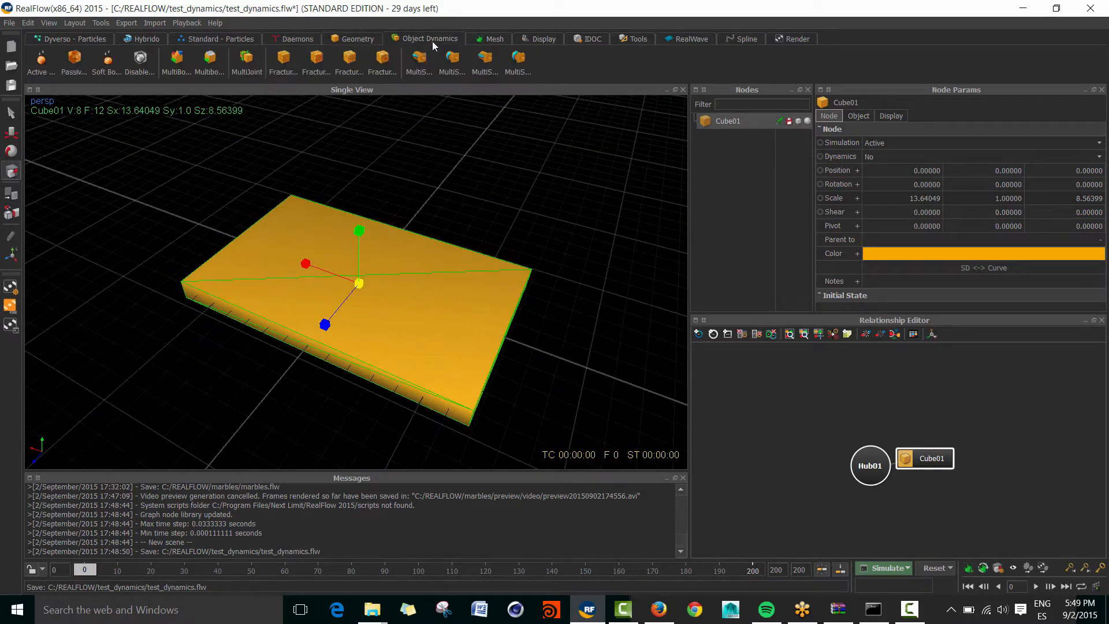
click(74, 58)
alt+drag(403, 329, 484, 279)
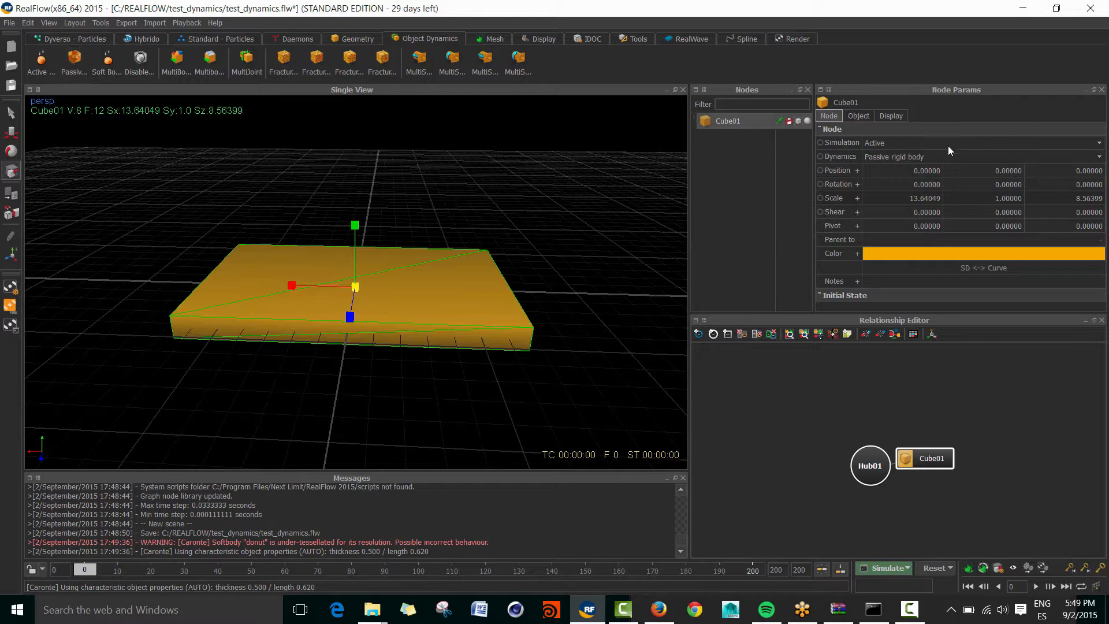
click(934, 156)
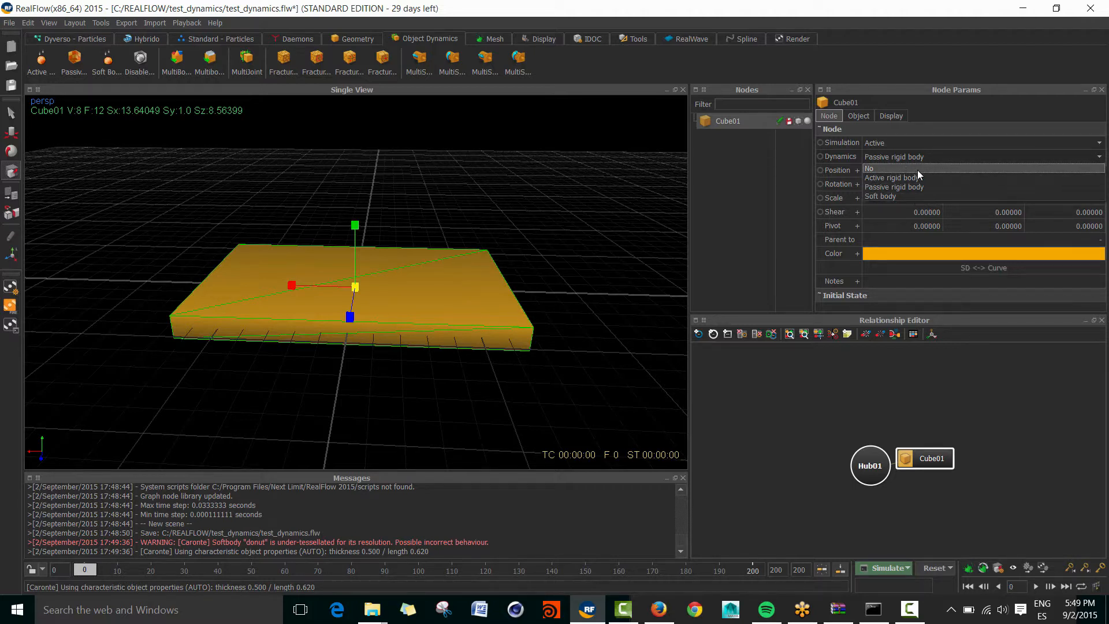
click(917, 187)
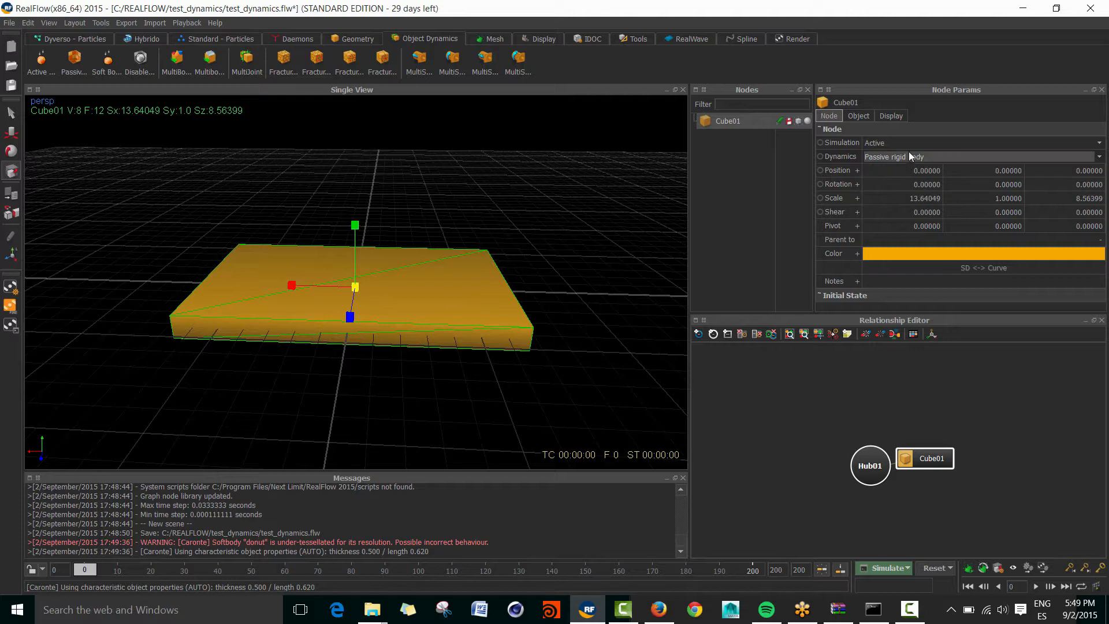
Move the Cube01 node away from Hub01 in the relationship graph and examine the slab's rigid body parameters.
drag(927, 457, 993, 424)
click(894, 320)
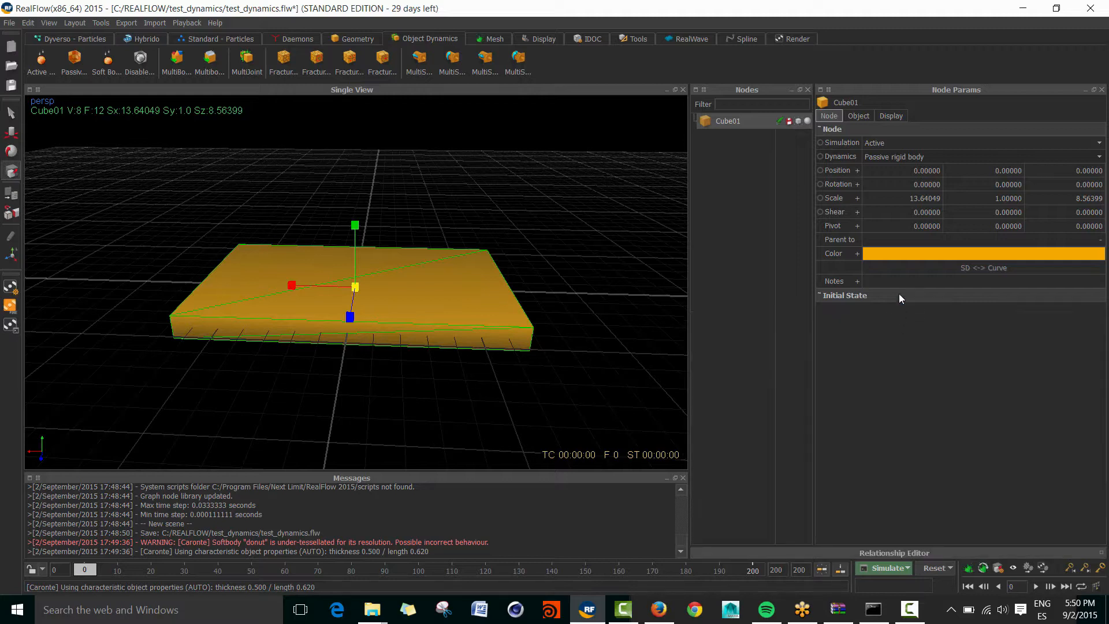
click(859, 116)
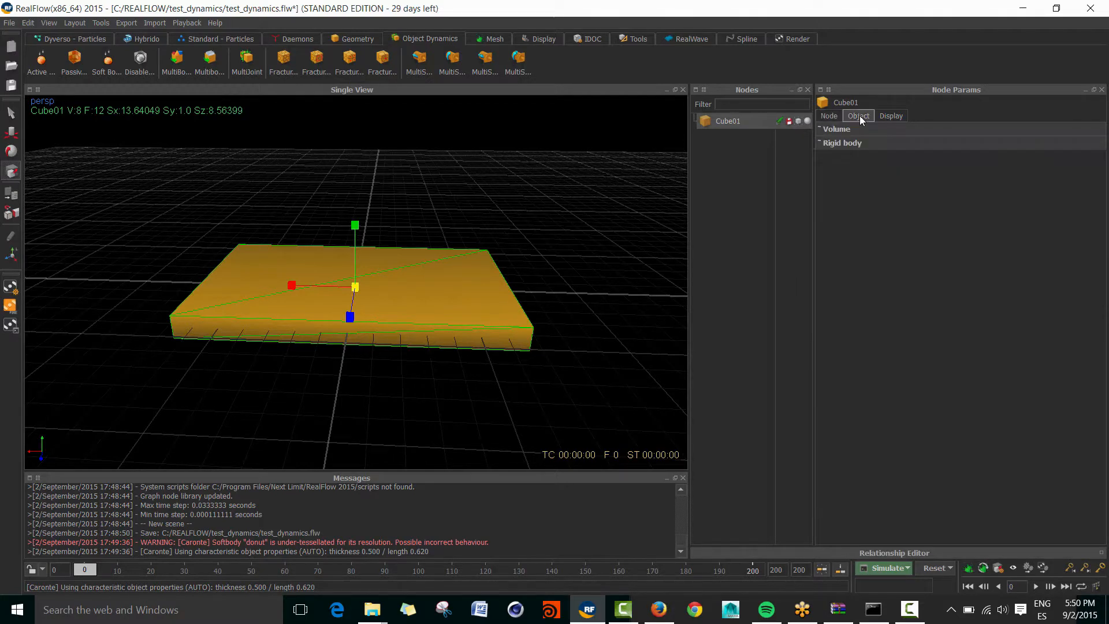
click(843, 144)
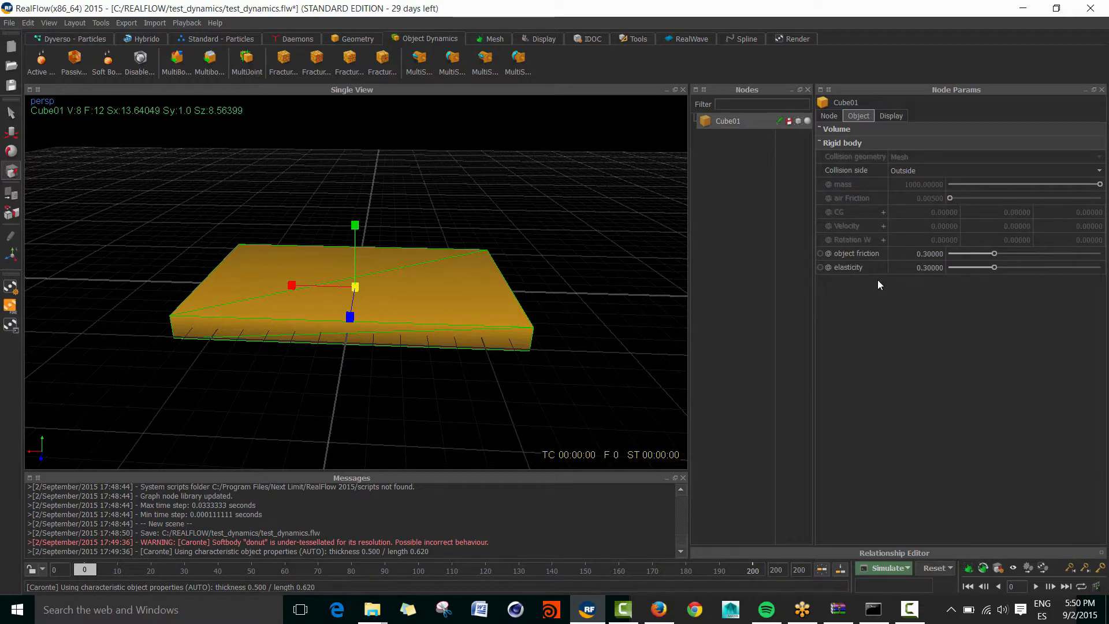
Add a sphere and raise it above the slab.
alt+drag(447, 310, 447, 290)
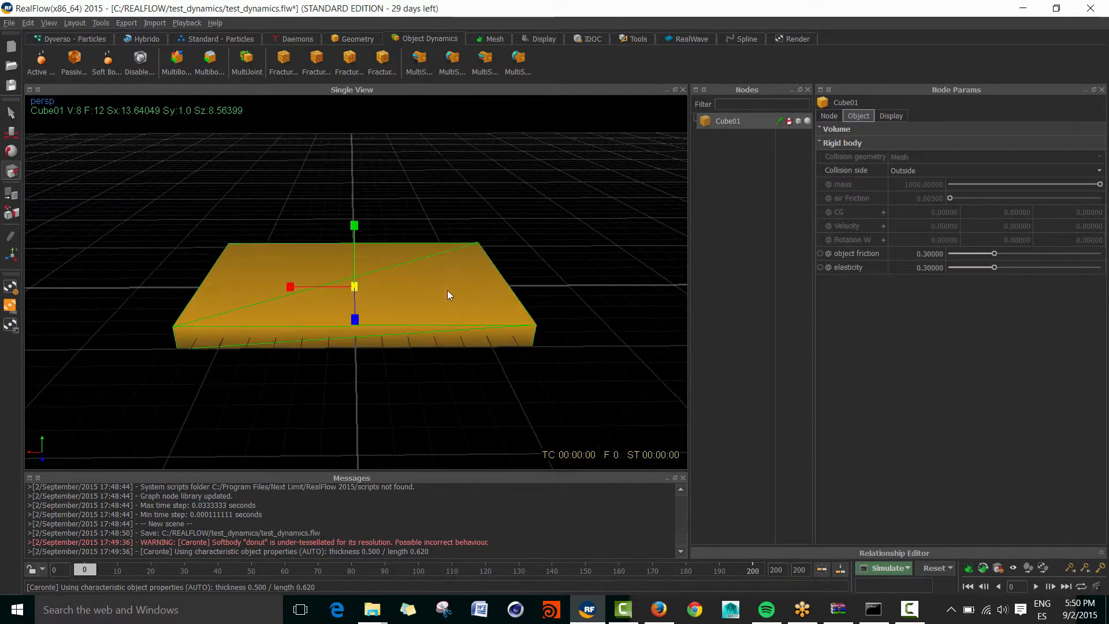
alt+middle_drag(447, 290, 452, 357)
alt+right_drag(452, 357, 430, 349)
alt+middle_drag(430, 349, 435, 321)
alt+drag(435, 323, 432, 324)
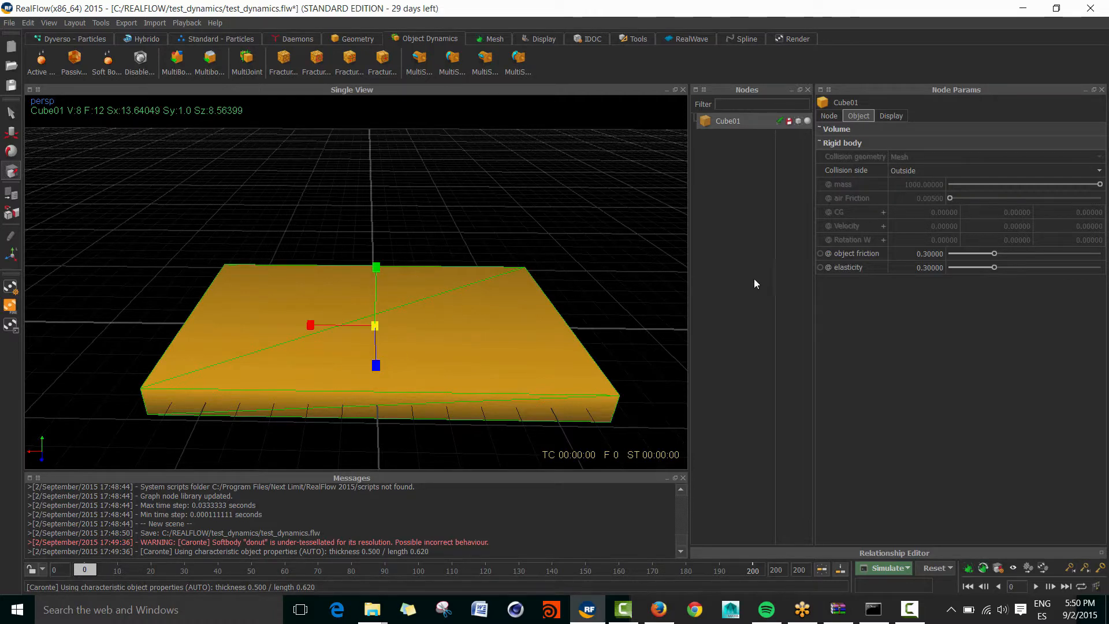
click(350, 40)
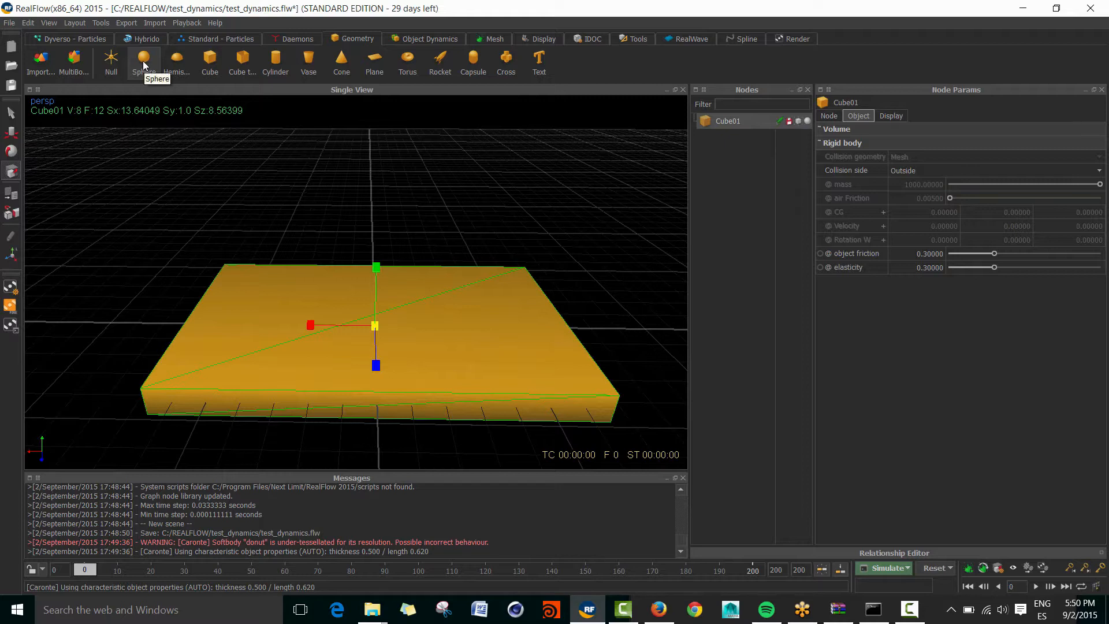
click(143, 64)
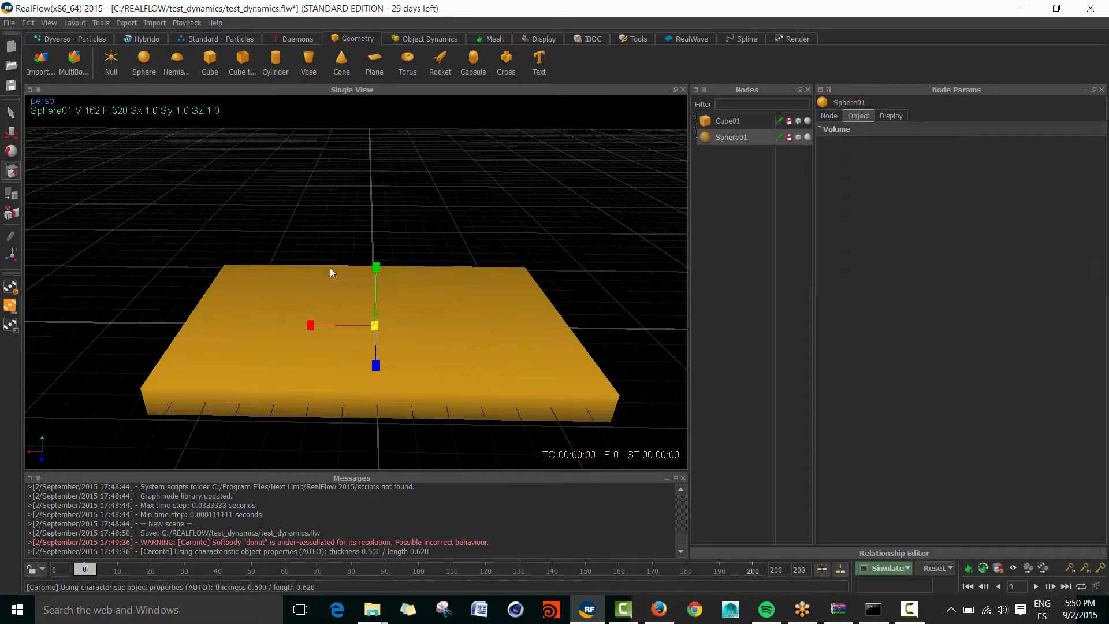
key(w)
drag(376, 265, 390, 159)
Scale the sphere uniformly to about 2.45 and raise it to a height of about 4.30 in Y.
key(r)
drag(378, 226, 404, 213)
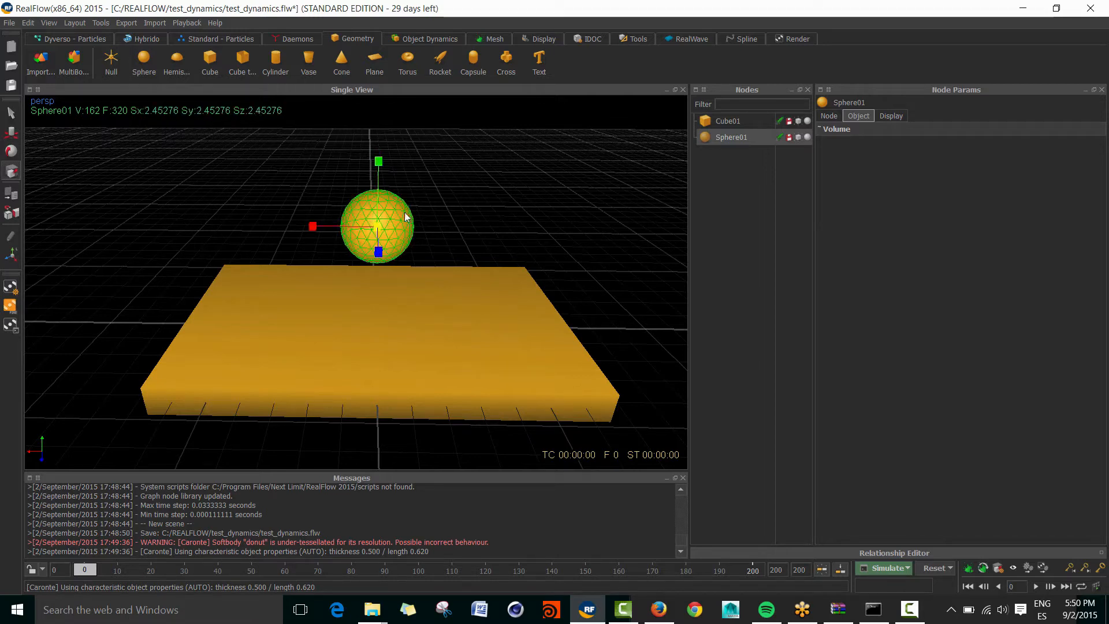
key(w)
drag(377, 175, 402, 145)
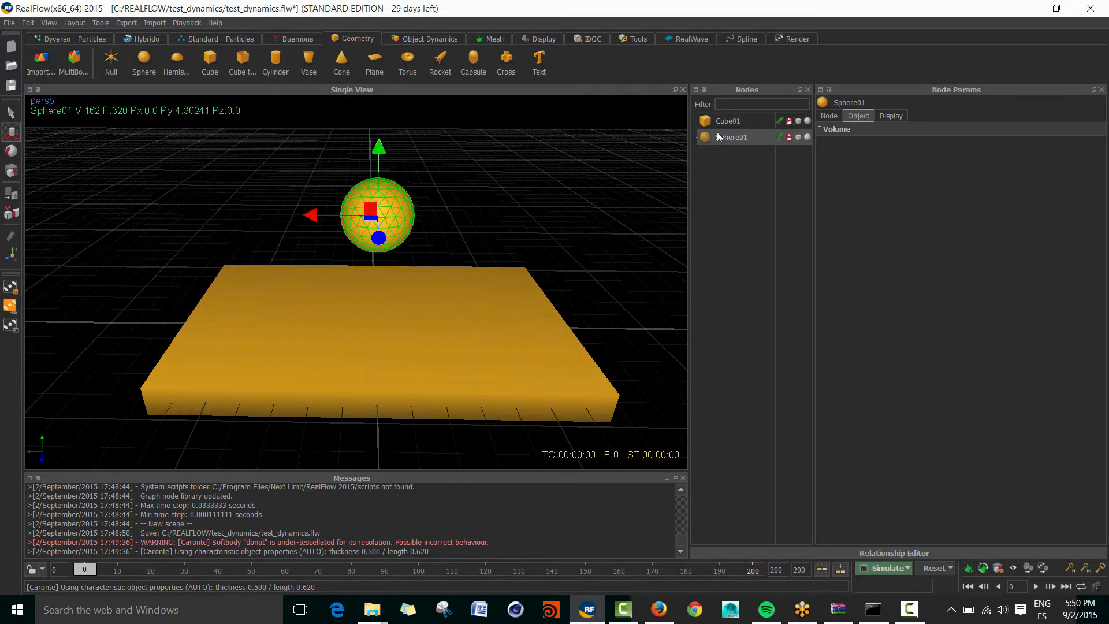
Set the sphere's color to red (RGB 255, 0, 4).
click(830, 116)
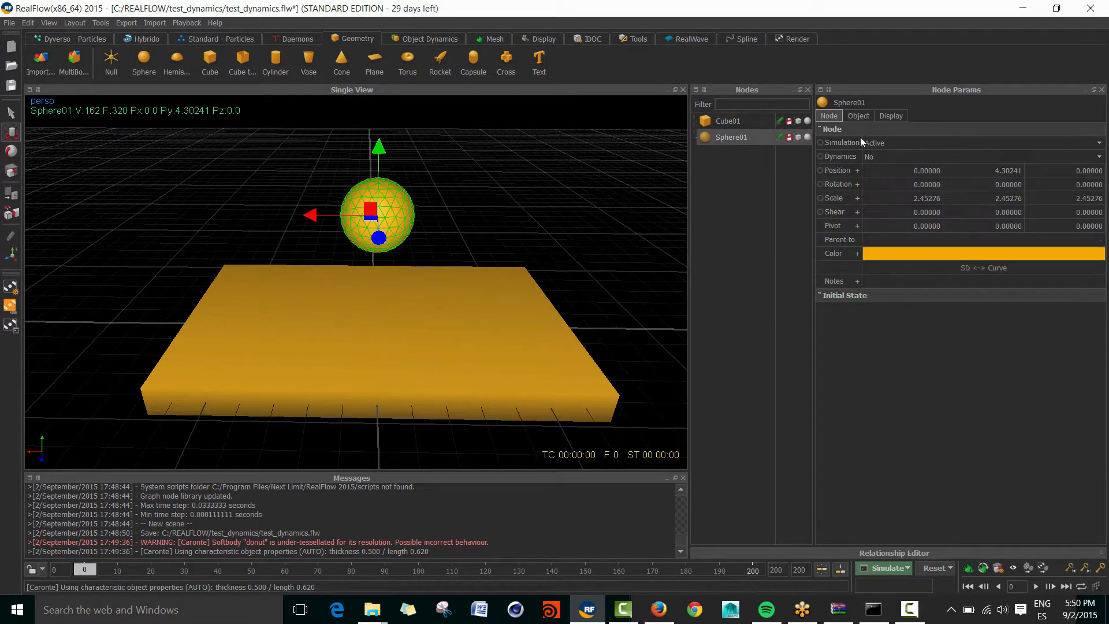
click(906, 254)
click(551, 202)
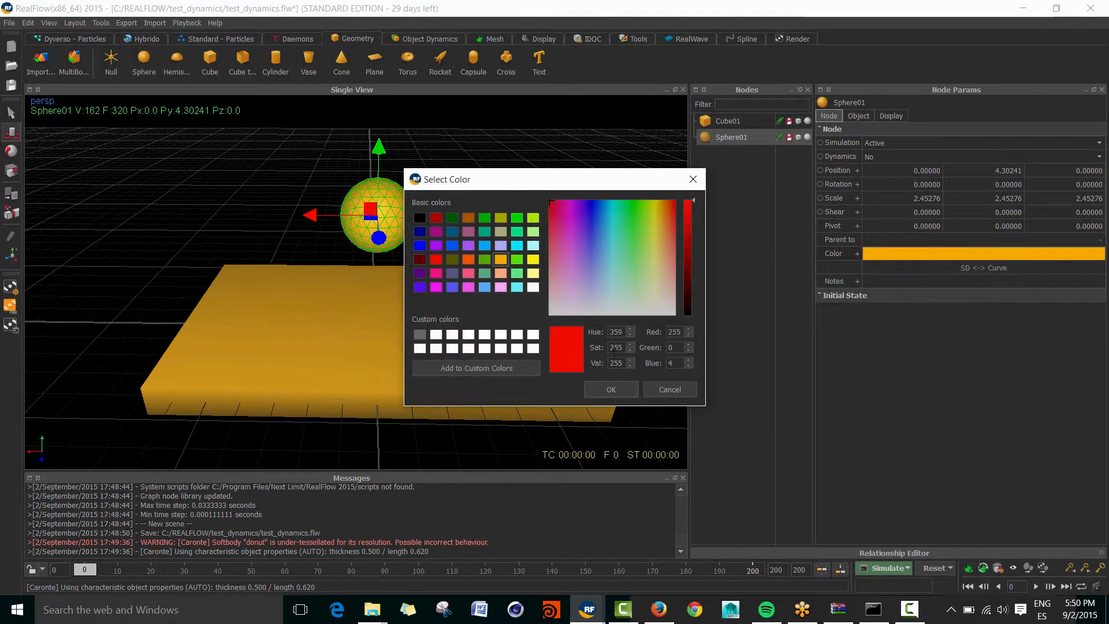
click(611, 390)
Add a Gravity daemon and rearrange the Sphere01 and Hub01 nodes in the relationship graph so their links are clear.
click(298, 39)
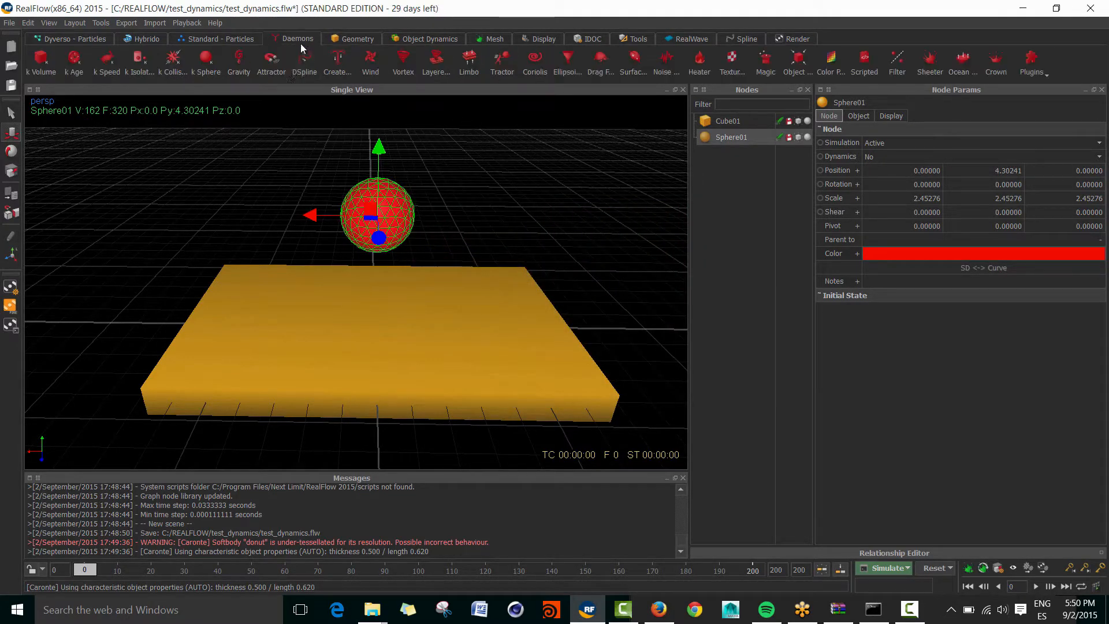
click(239, 61)
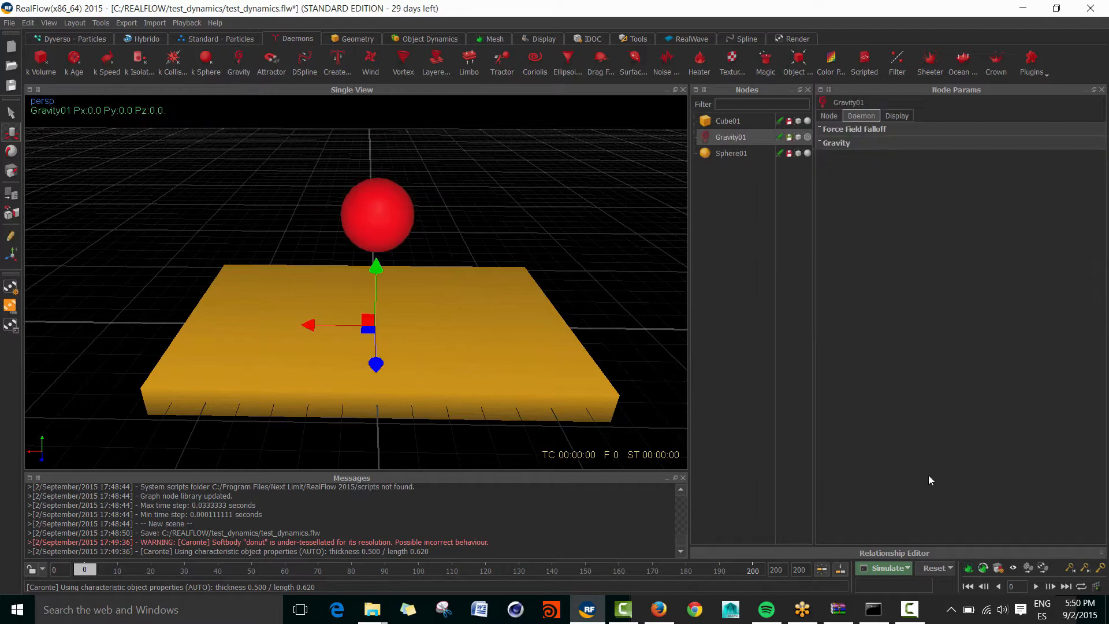
click(910, 549)
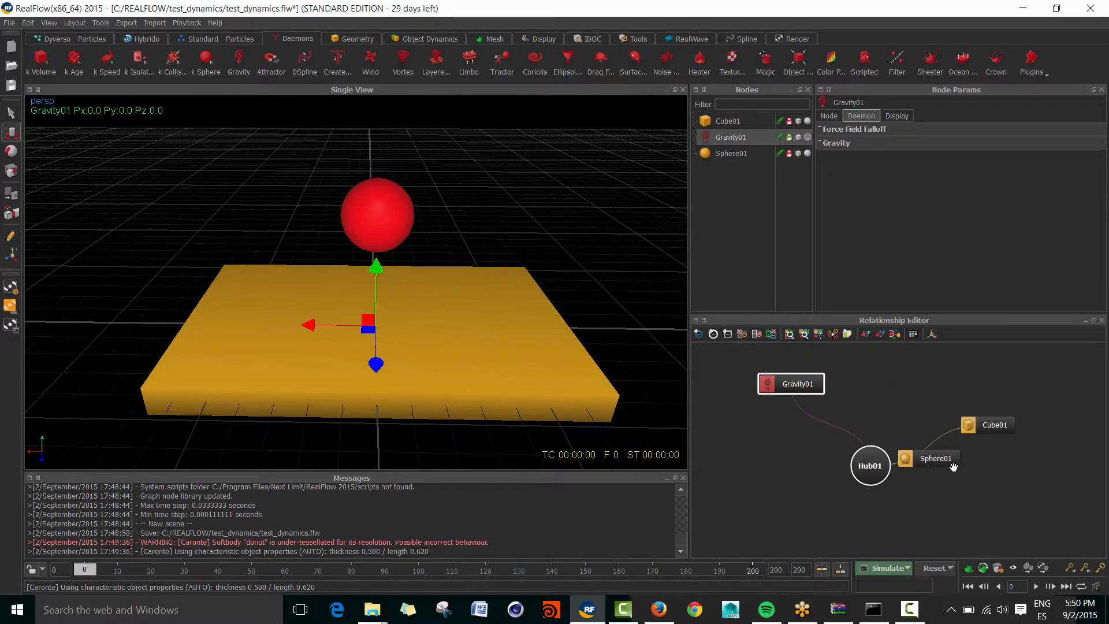
click(937, 461)
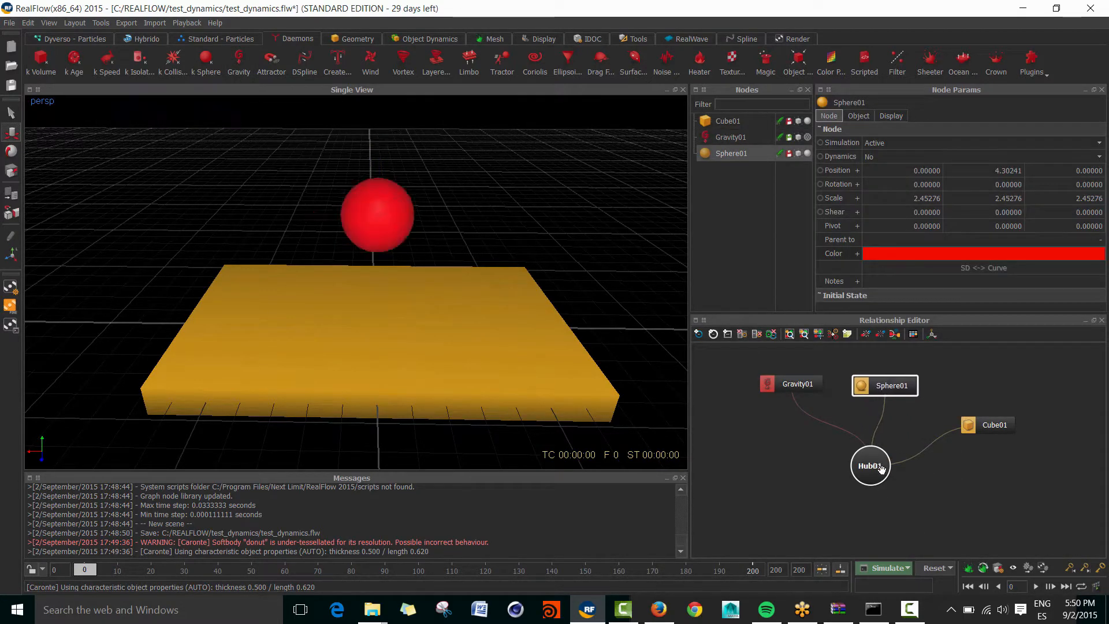
click(949, 461)
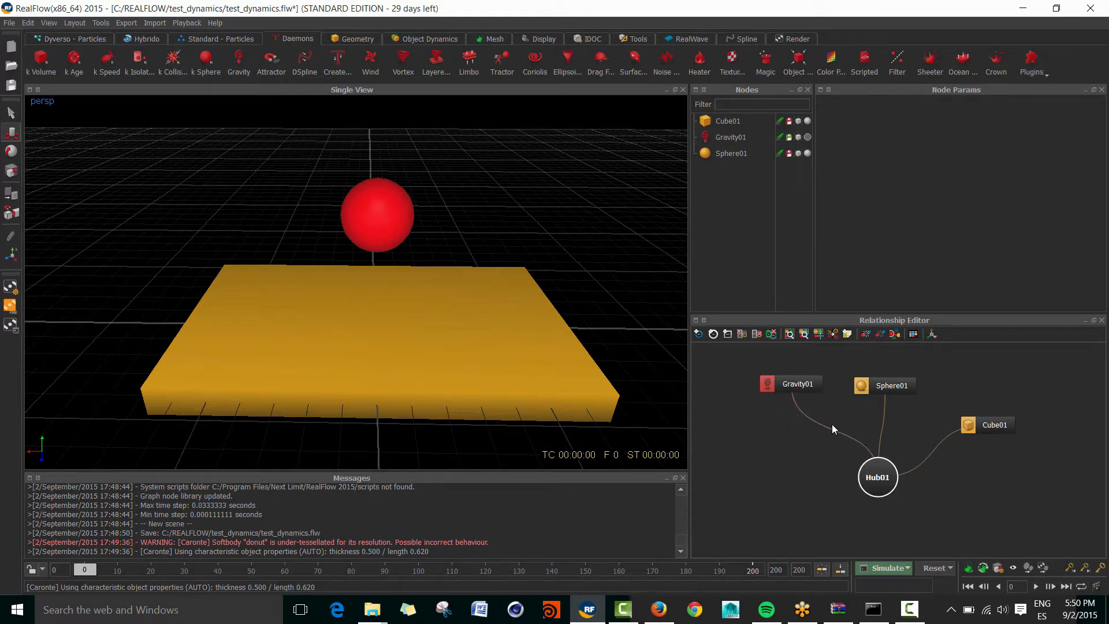
Make the red sphere an active rigid body and save the scene.
click(891, 385)
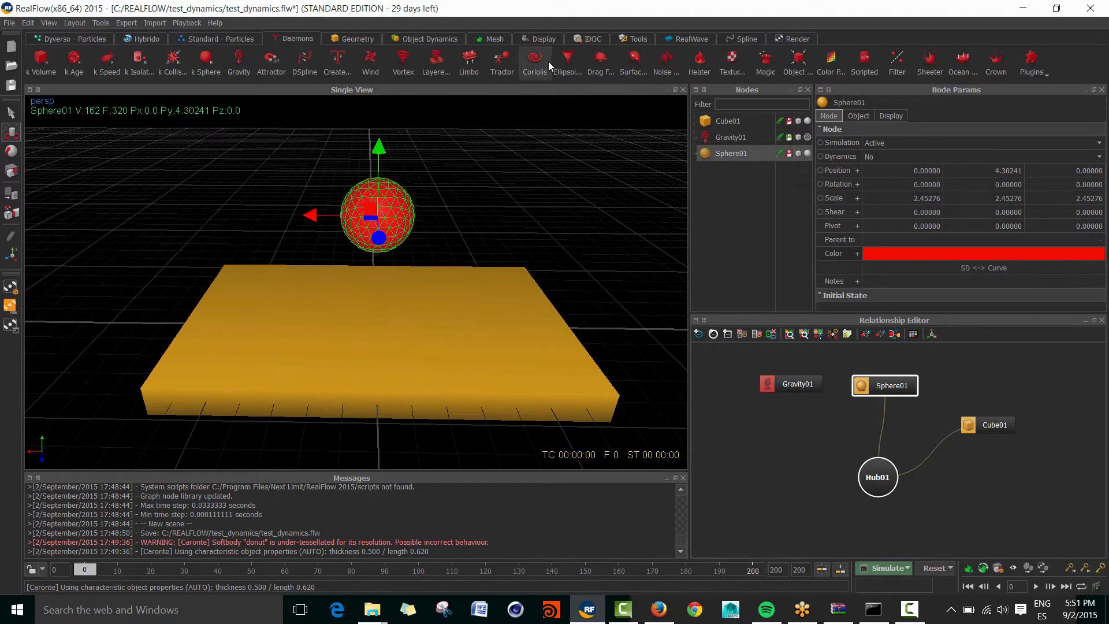
click(427, 38)
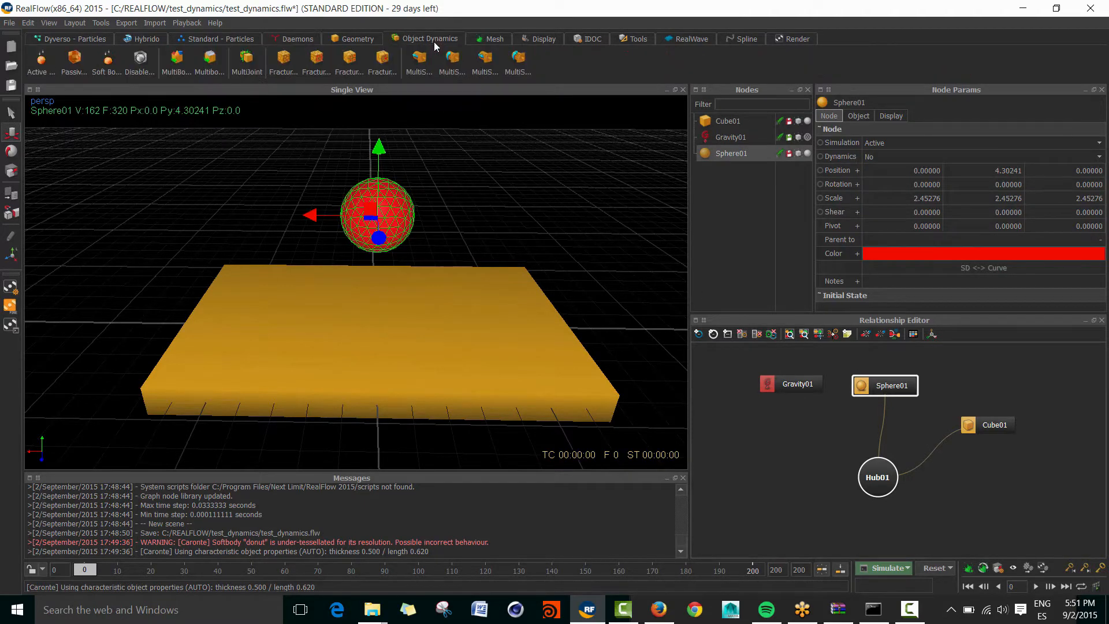
click(40, 63)
key(ctrl+s)
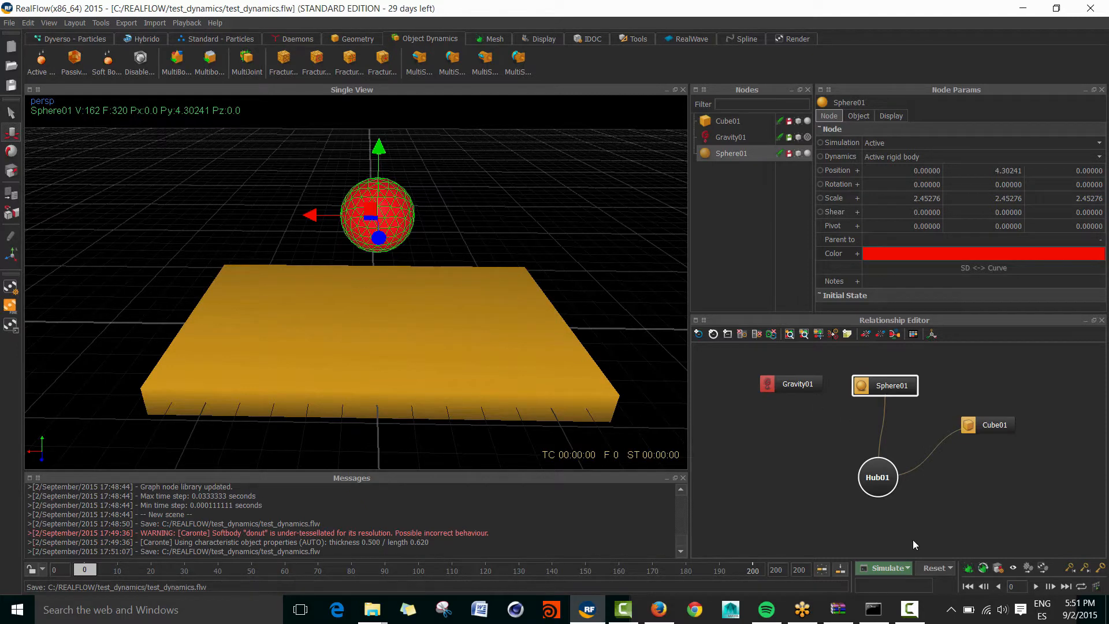
Run the simulation to about frame 84 and stop it to check how the sphere behaves.
click(909, 569)
click(906, 586)
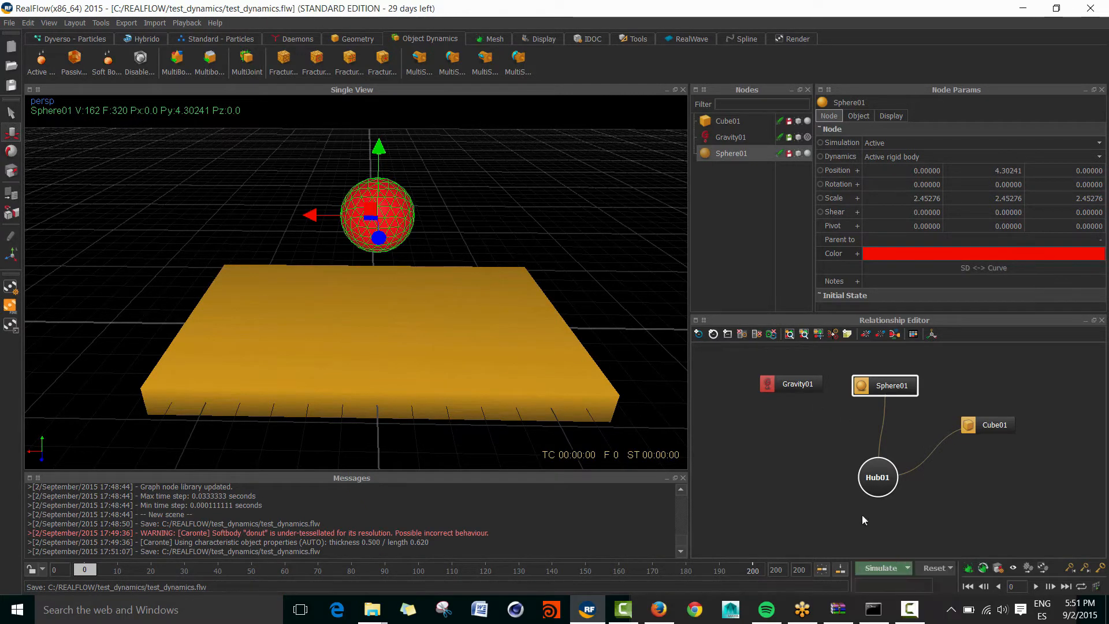
click(730, 256)
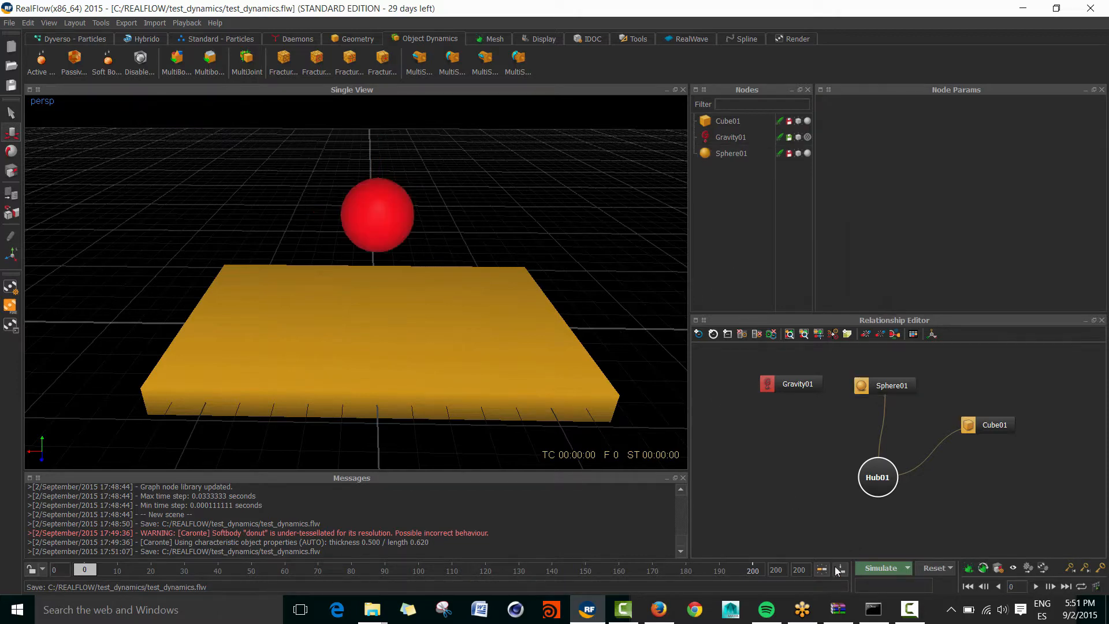
click(884, 568)
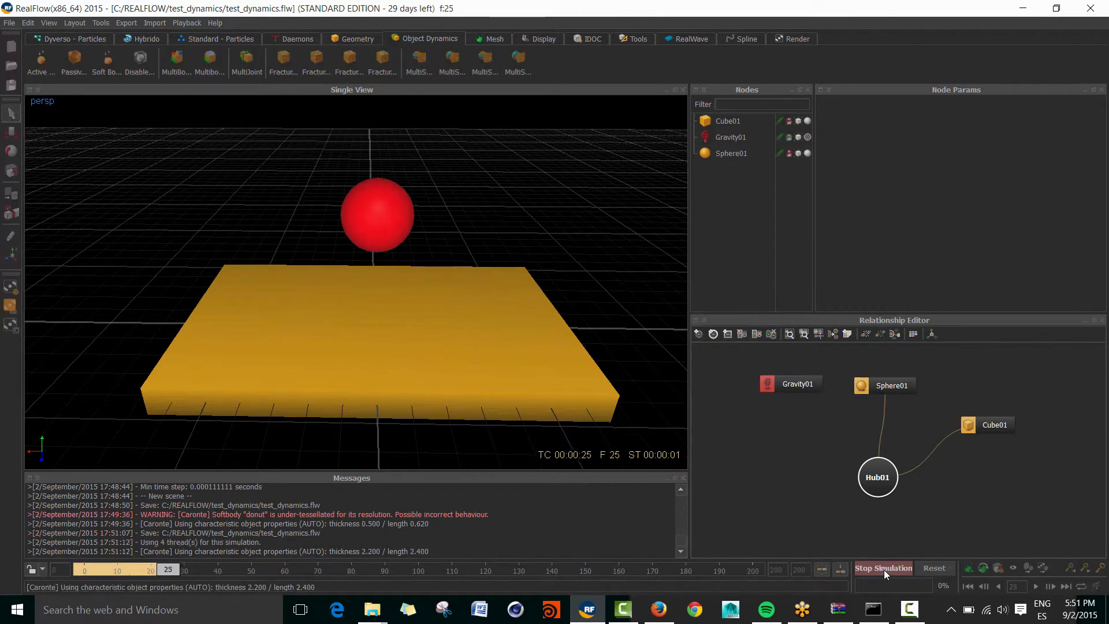
click(884, 570)
click(884, 569)
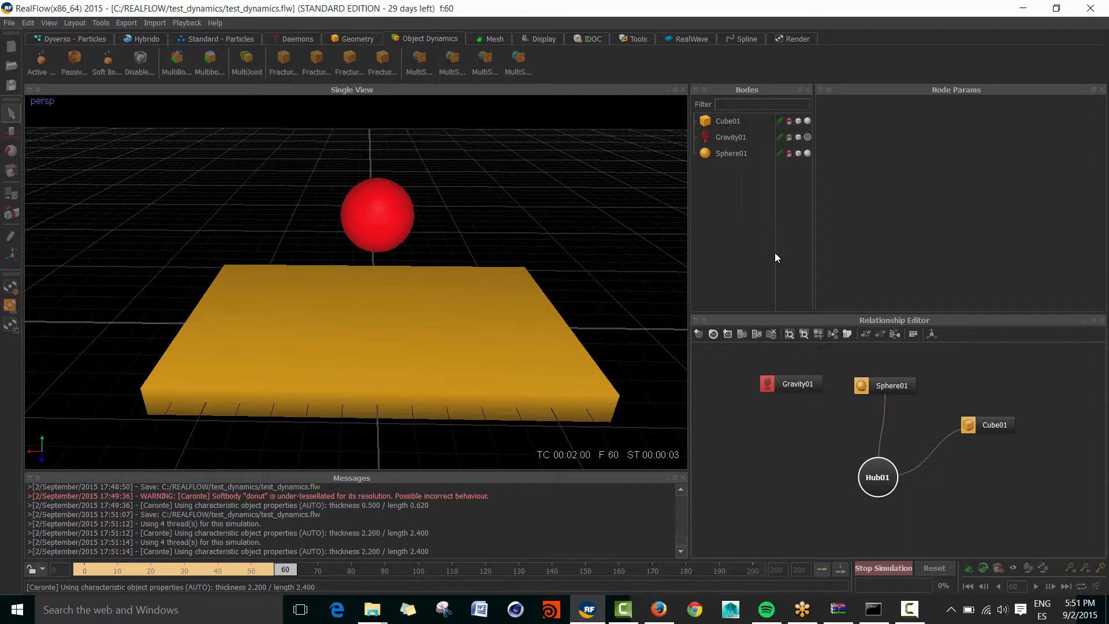
click(890, 569)
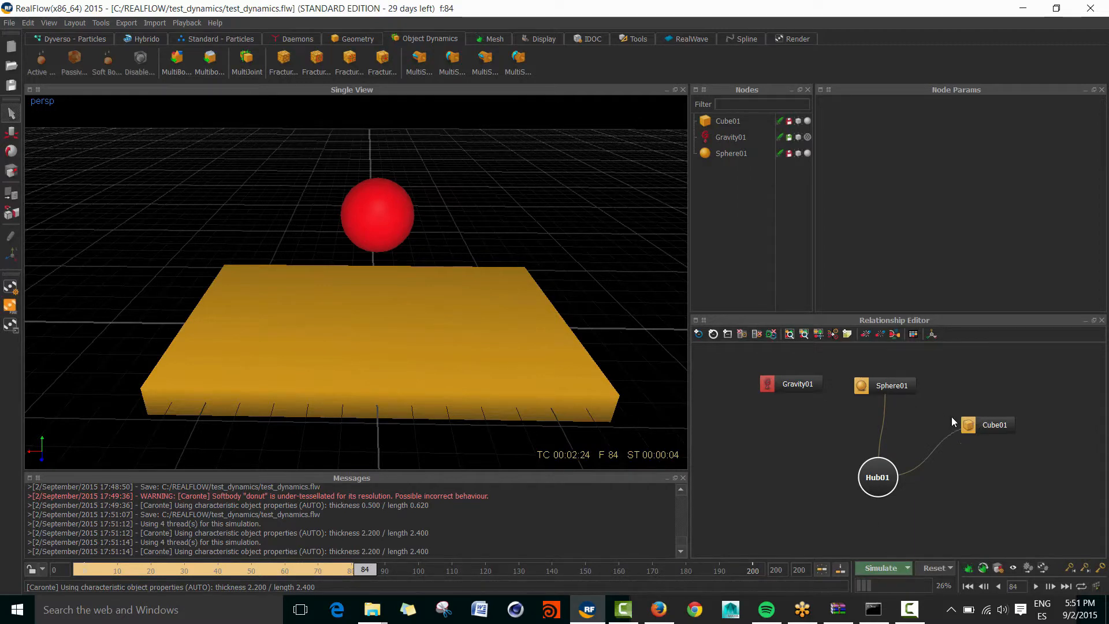
Link the Gravity01 daemon to Hub01 in the relationship graph so it acts on Sphere01 and Cube01.
click(866, 334)
drag(882, 479, 889, 475)
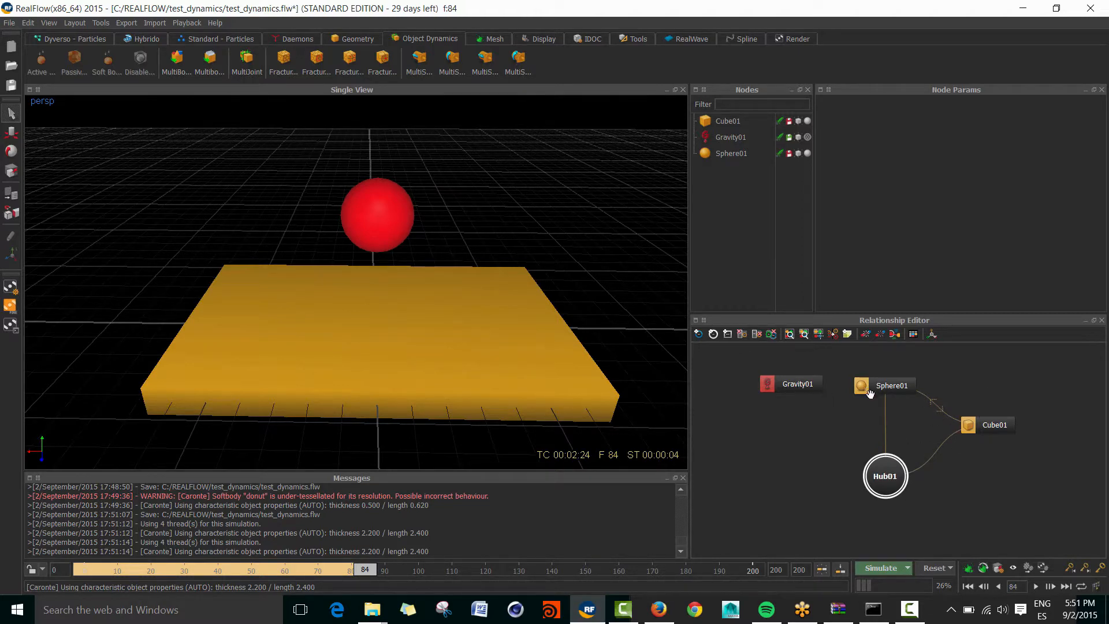
drag(800, 386, 875, 471)
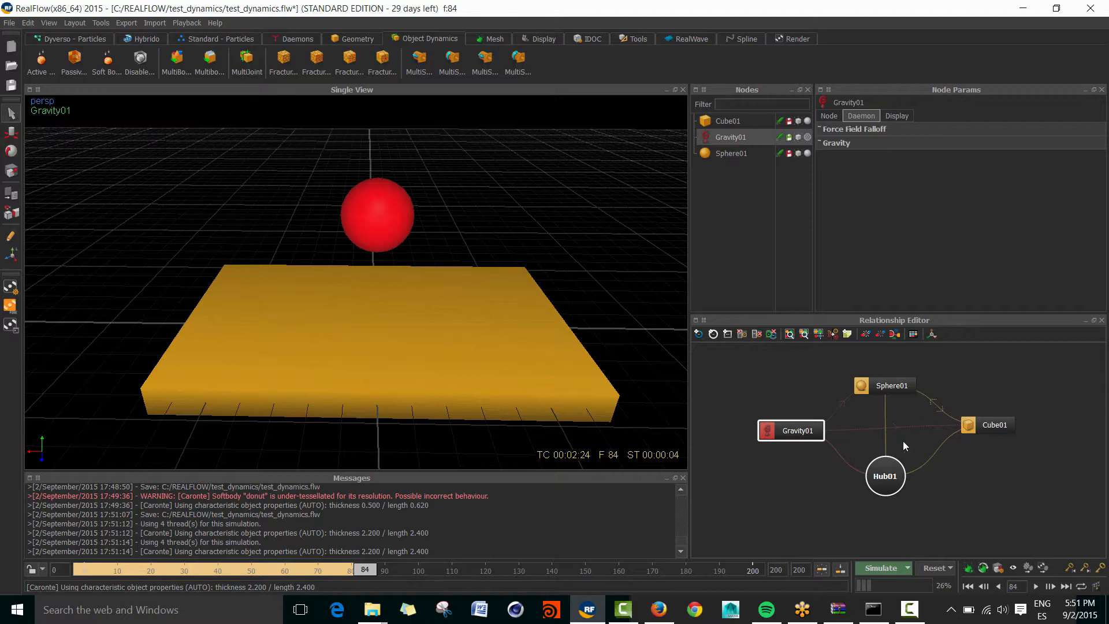
Reset the simulation data and simulate the sphere's fall onto the slab, stopping at about frame 87.
click(935, 569)
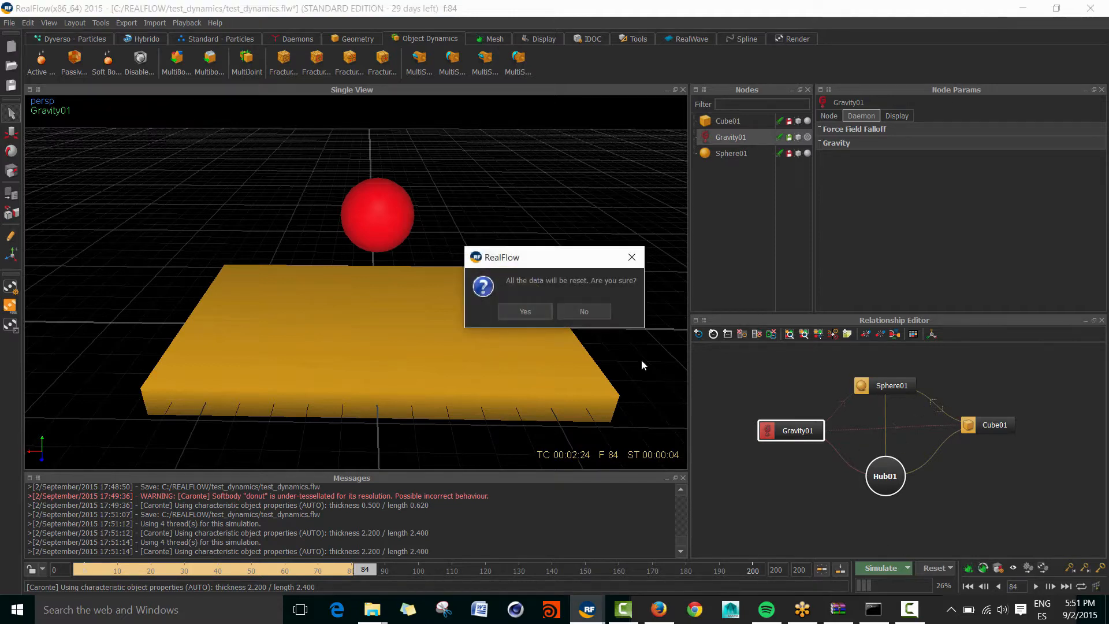
click(536, 310)
click(881, 568)
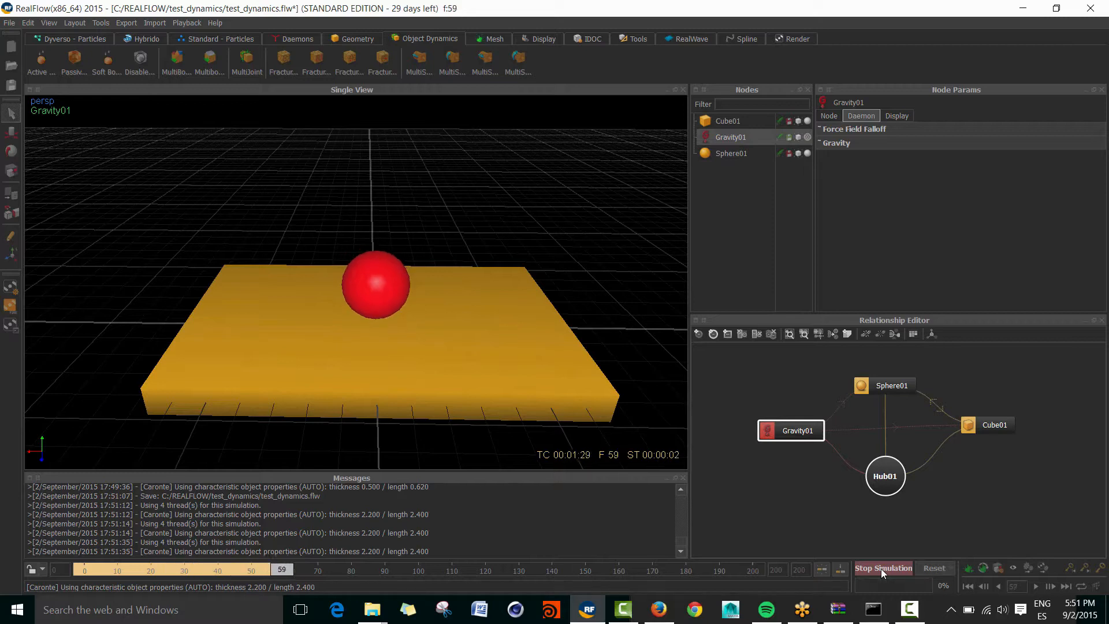
click(881, 568)
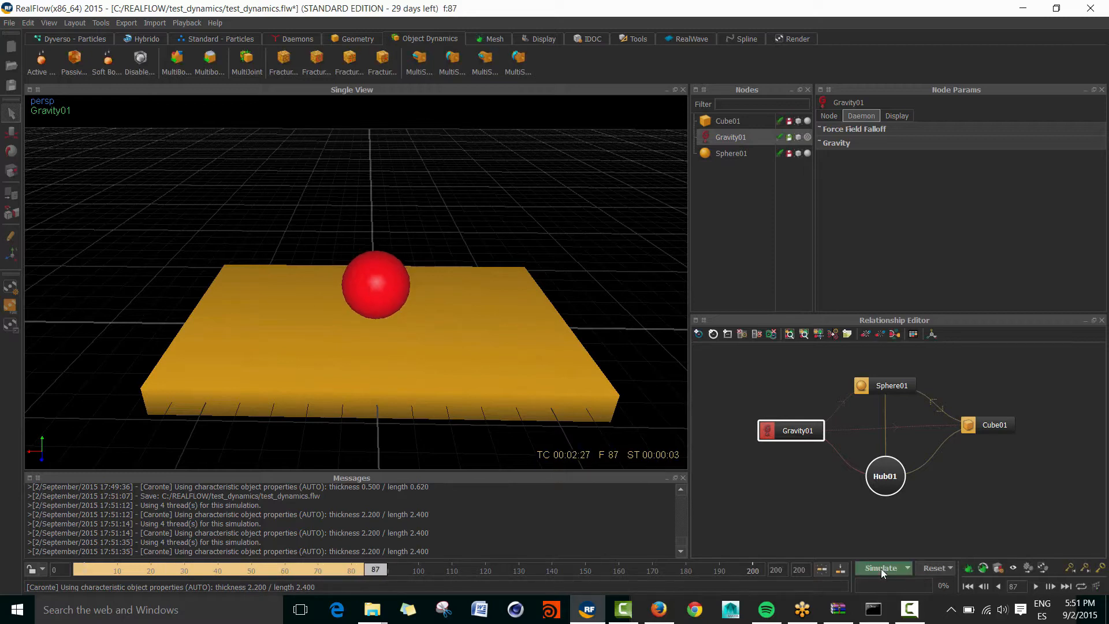
Set the sphere's rigid body elasticity to 1.
click(404, 294)
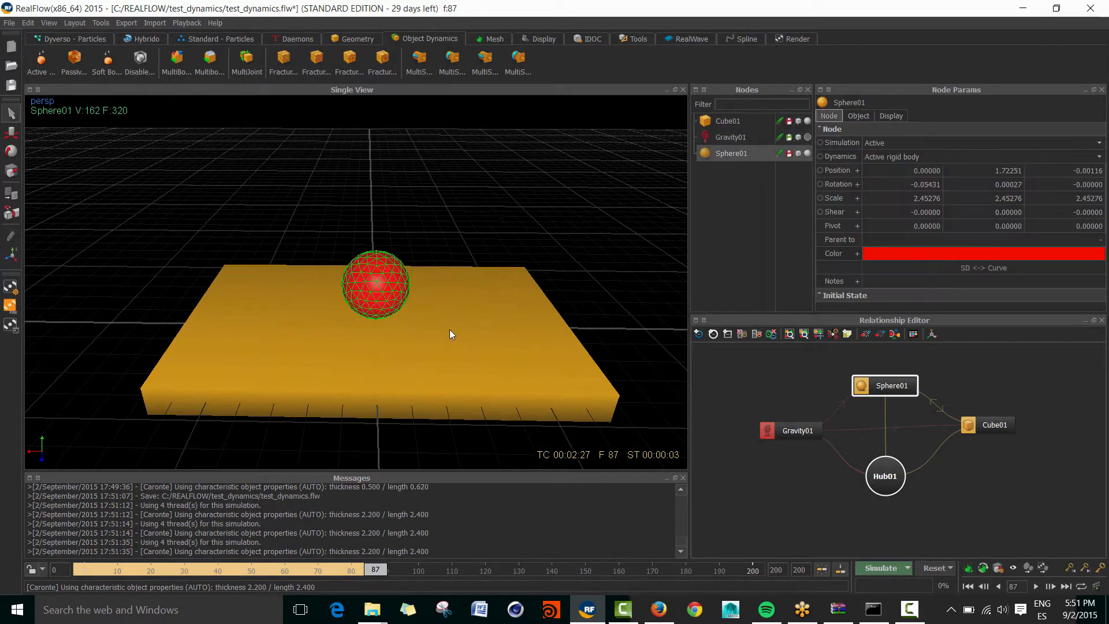
click(875, 322)
click(859, 116)
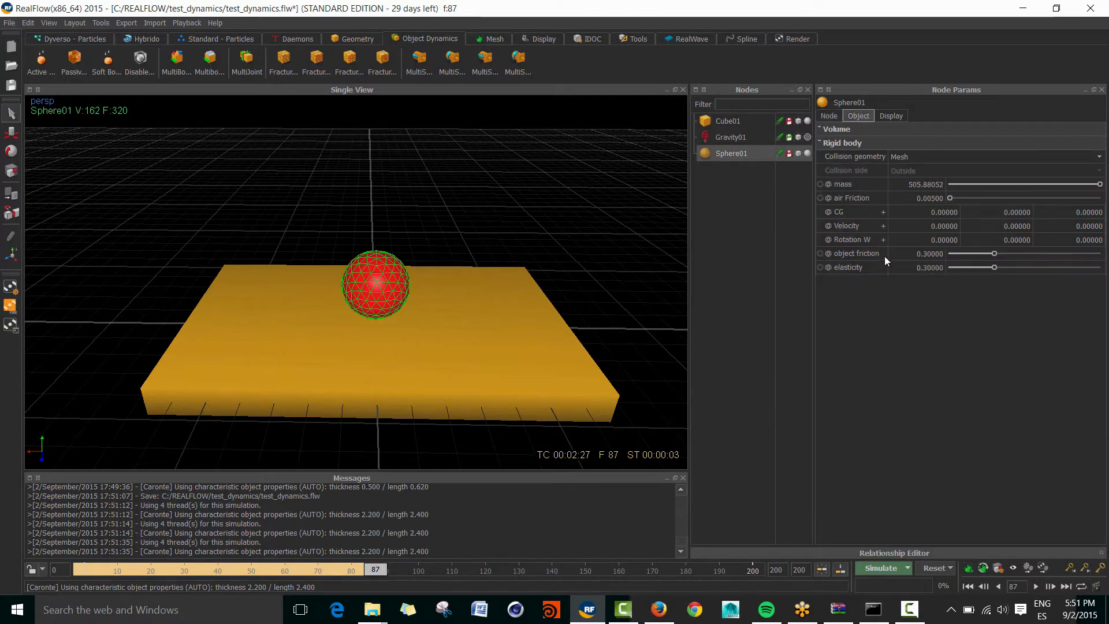
double_click(924, 267)
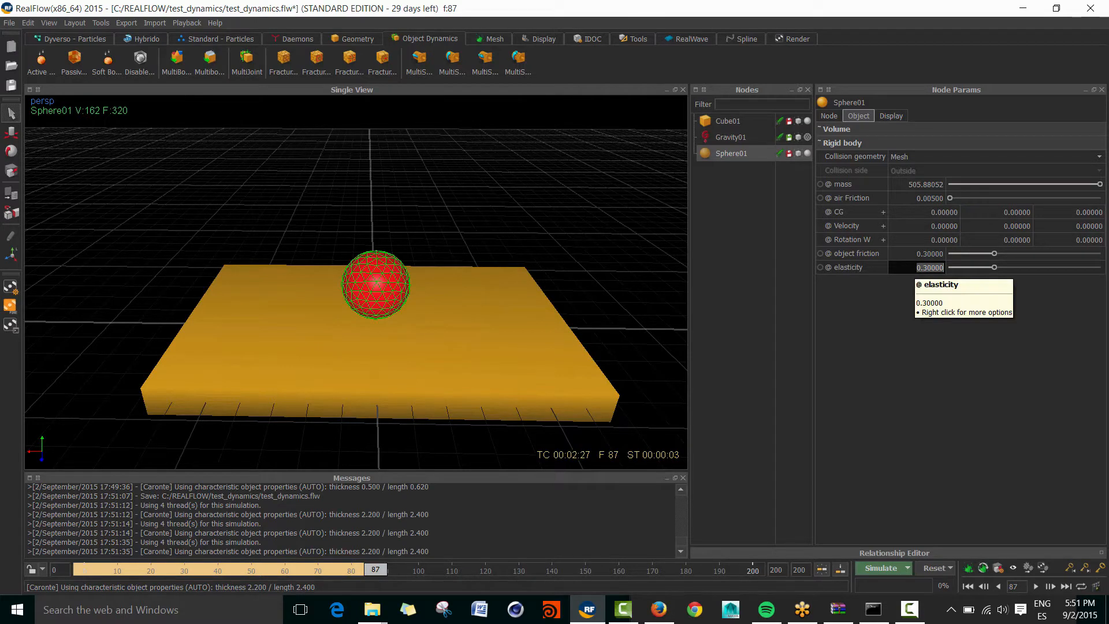
text(1)
key(Return)
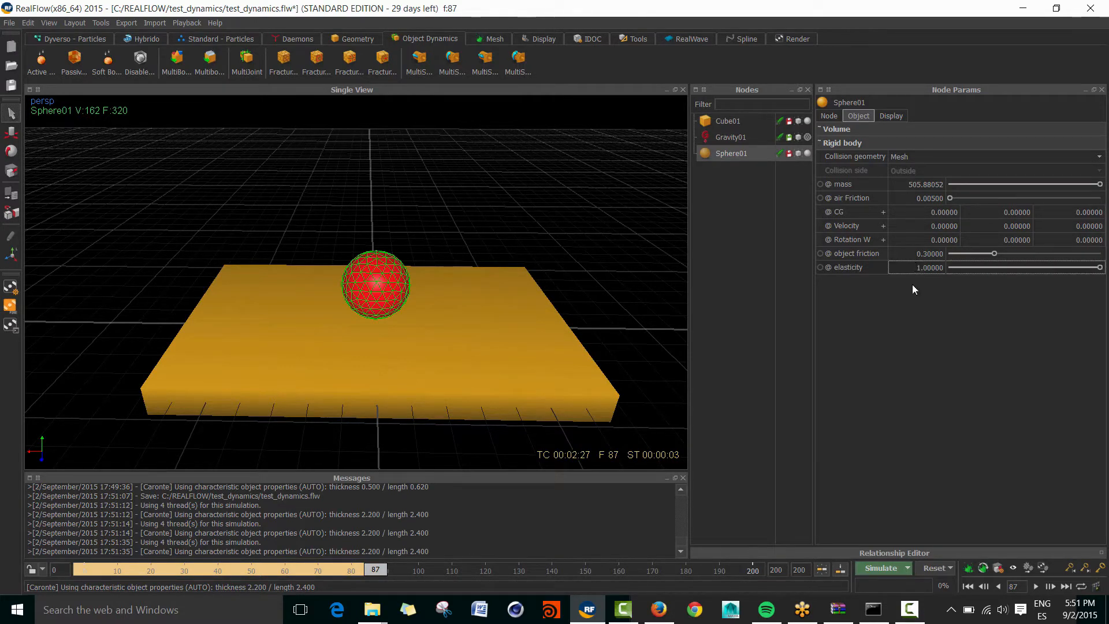
Reset and rerun the simulation to about frame 49 to check the sphere's bounce, and reset it back to frame 0.
click(934, 569)
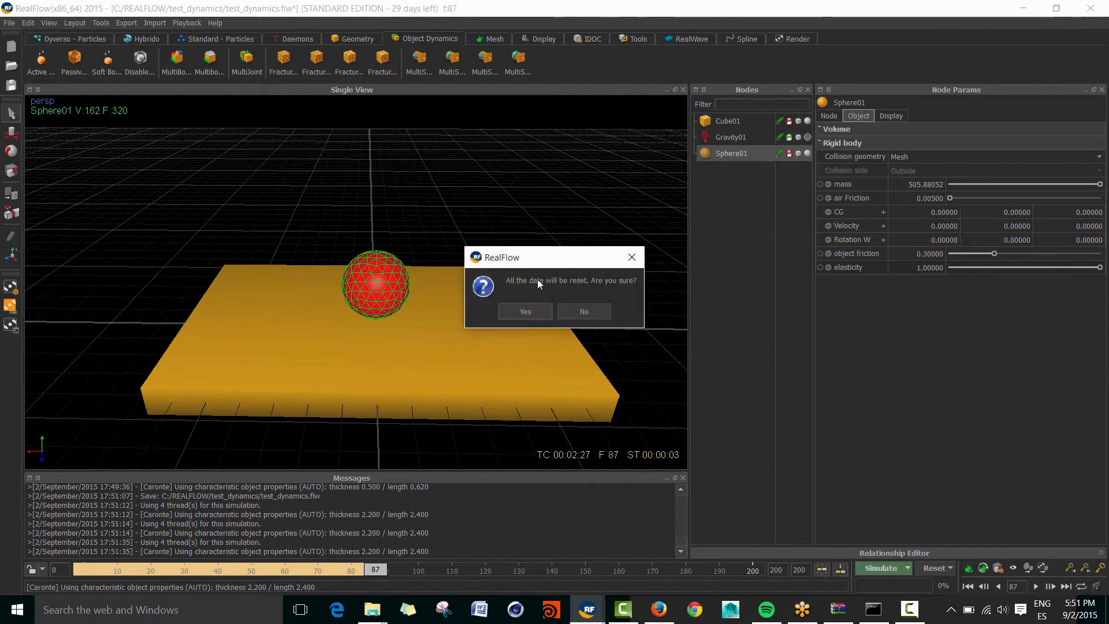
click(546, 316)
click(880, 567)
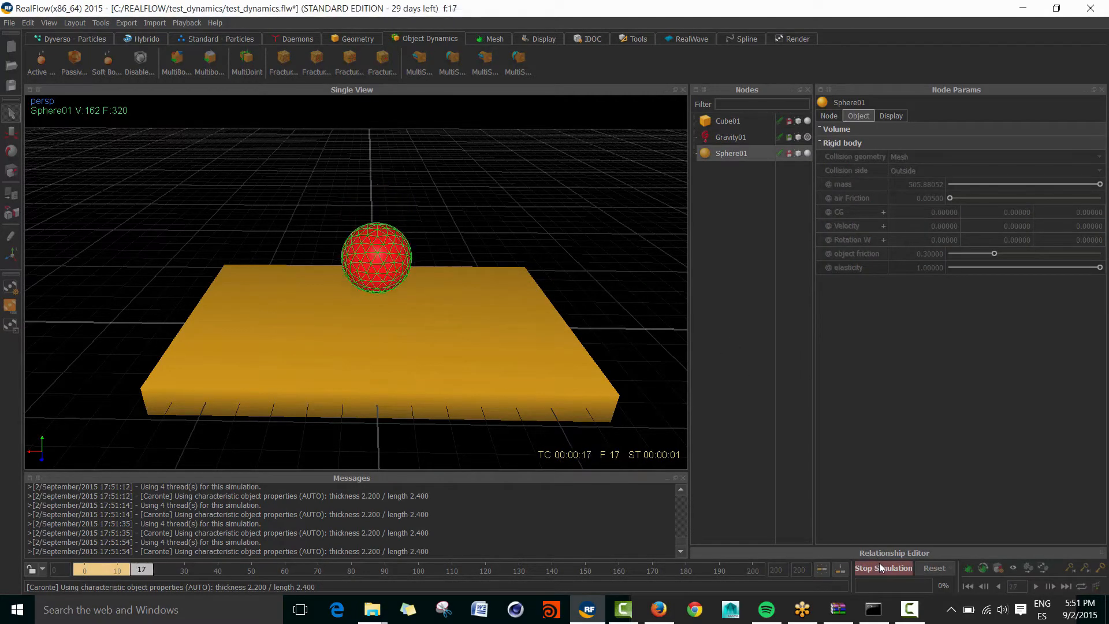
click(900, 567)
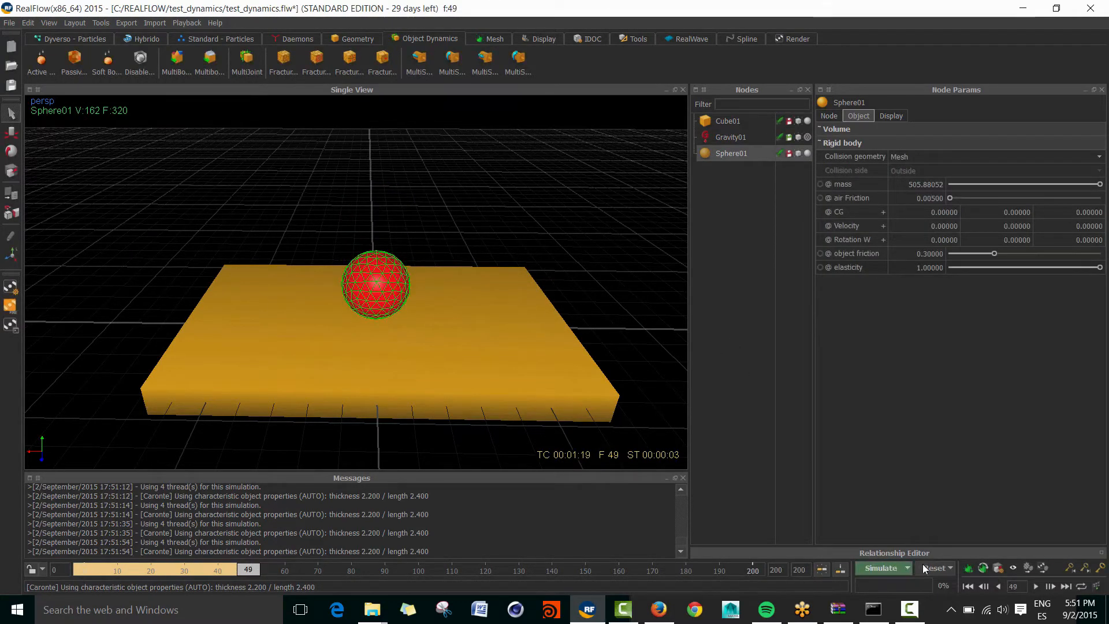
click(925, 569)
click(546, 313)
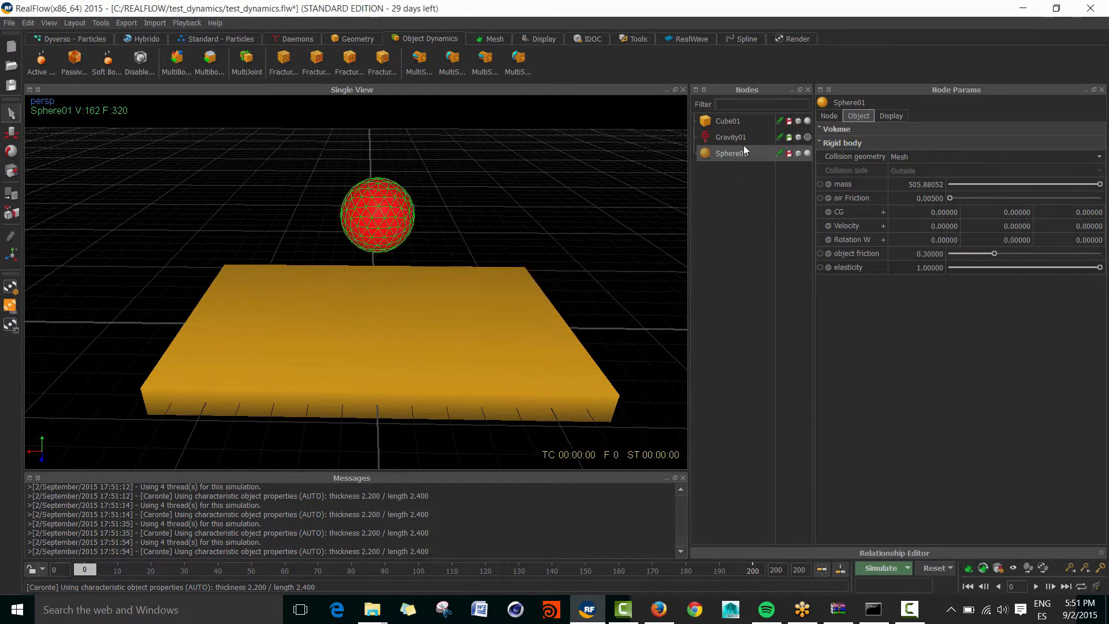
Set the slab's (Cube01) rigid body elasticity to 1.
click(725, 121)
double_click(908, 267)
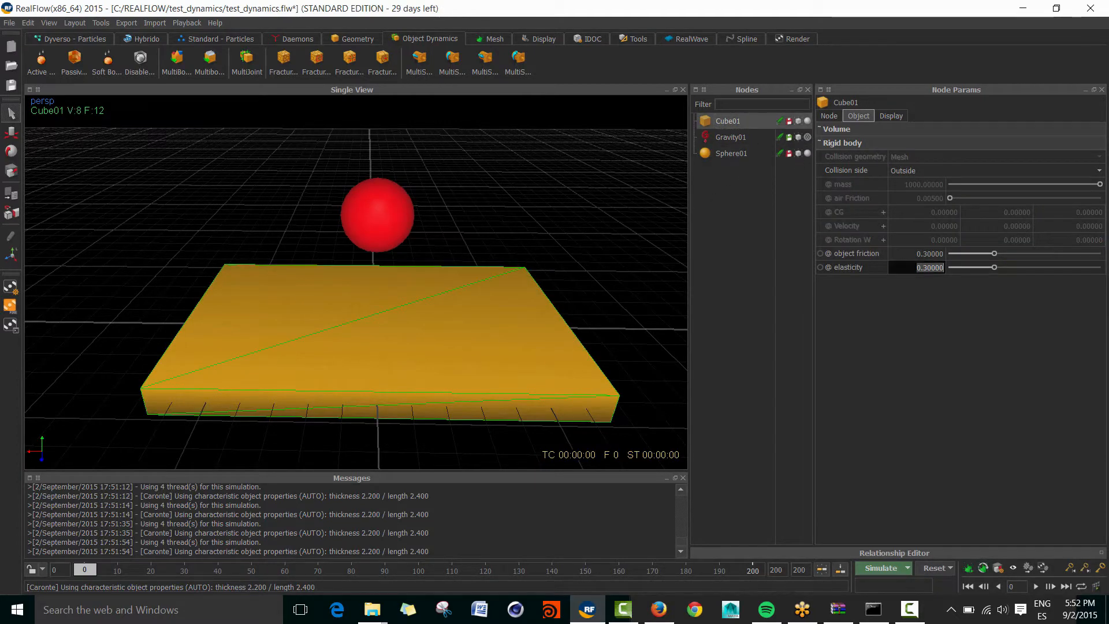
text(1)
key(Return)
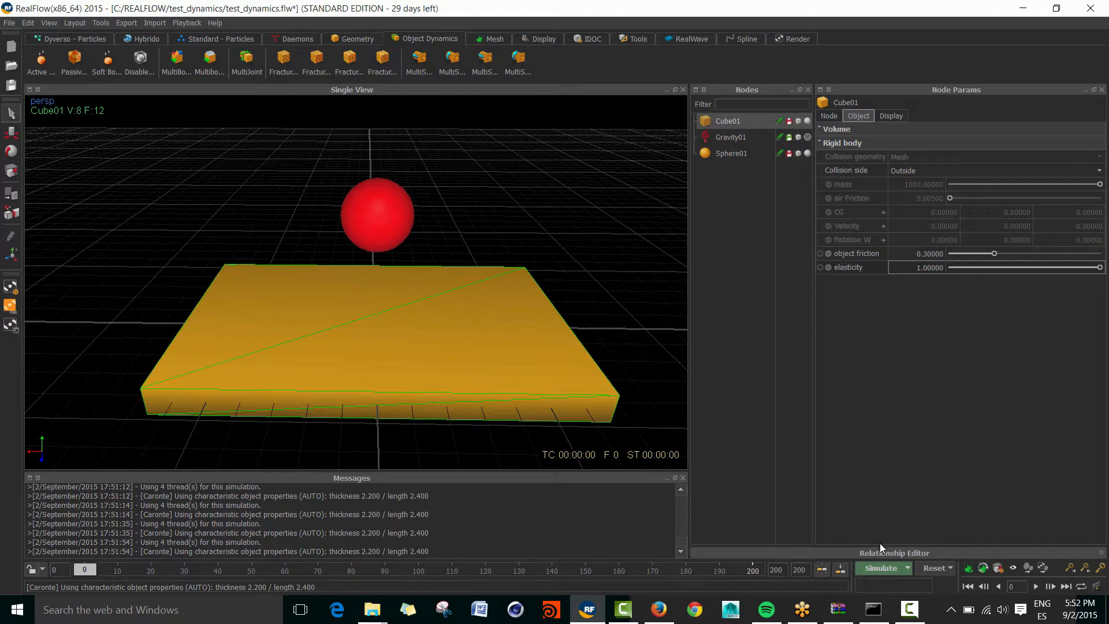
Simulate the bouncing sphere through all 200 frames and reset the simulation data.
click(882, 569)
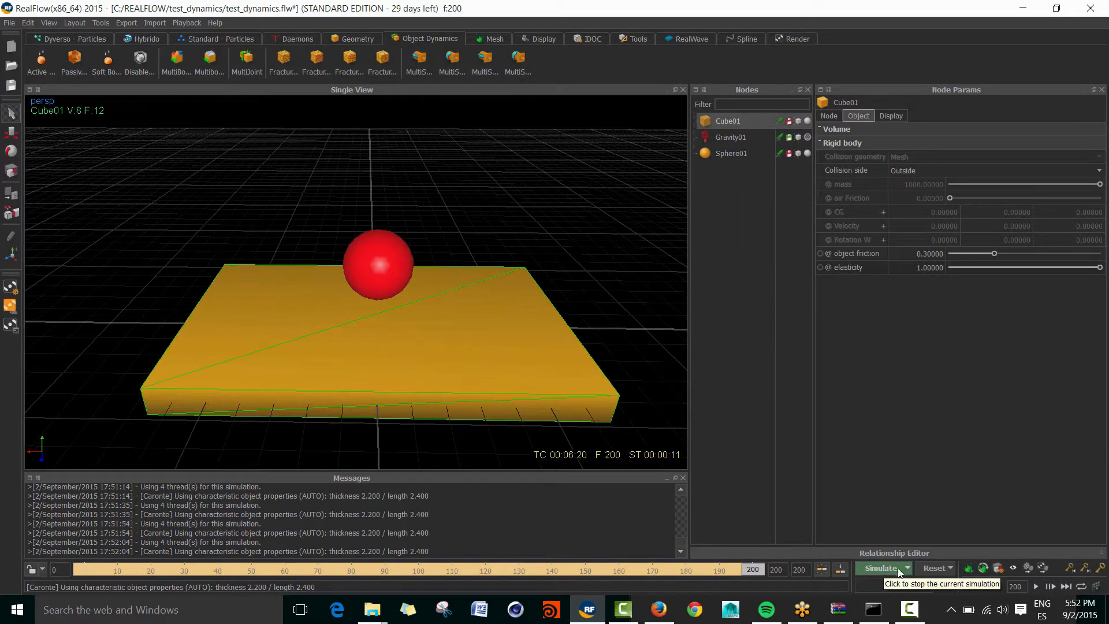
click(935, 568)
click(530, 313)
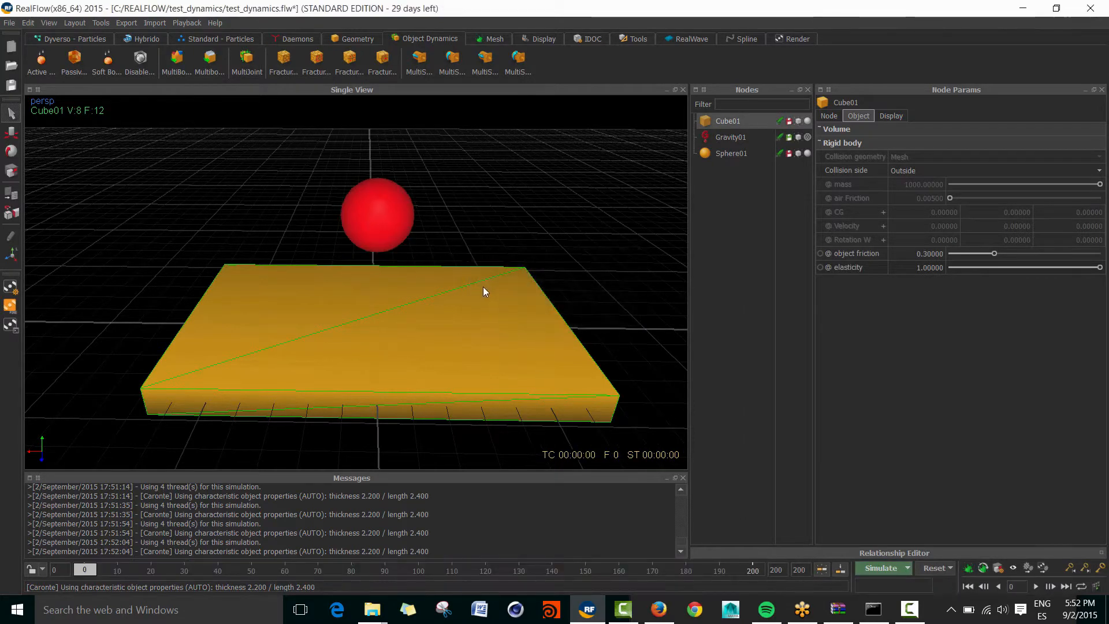
Change the sphere's dynamics type to Soft body and reset the simulation.
click(381, 201)
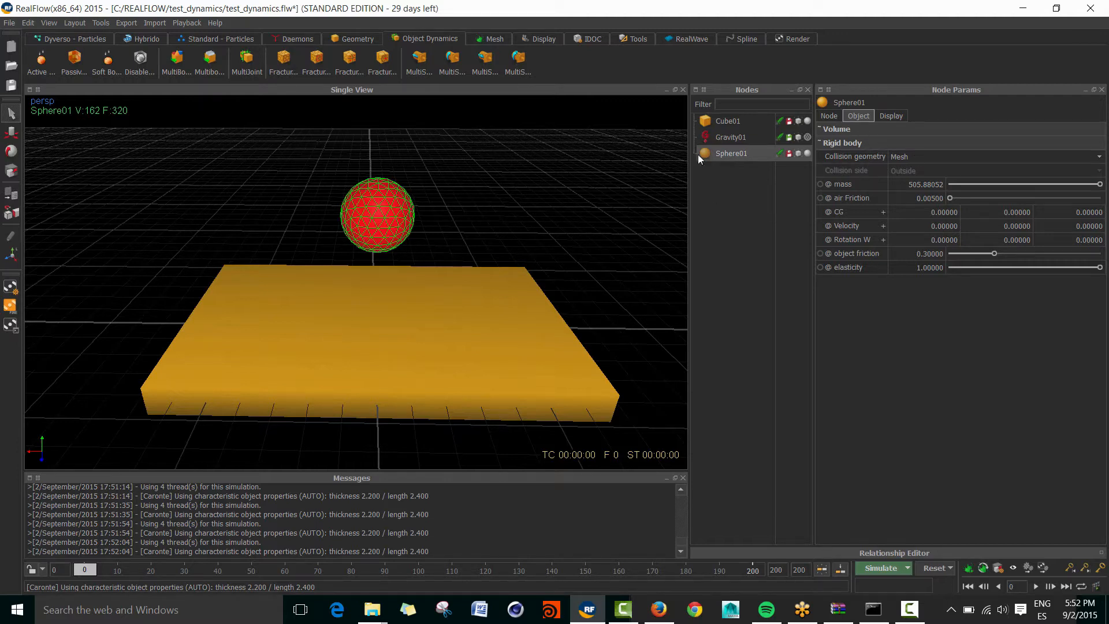
click(830, 117)
click(900, 156)
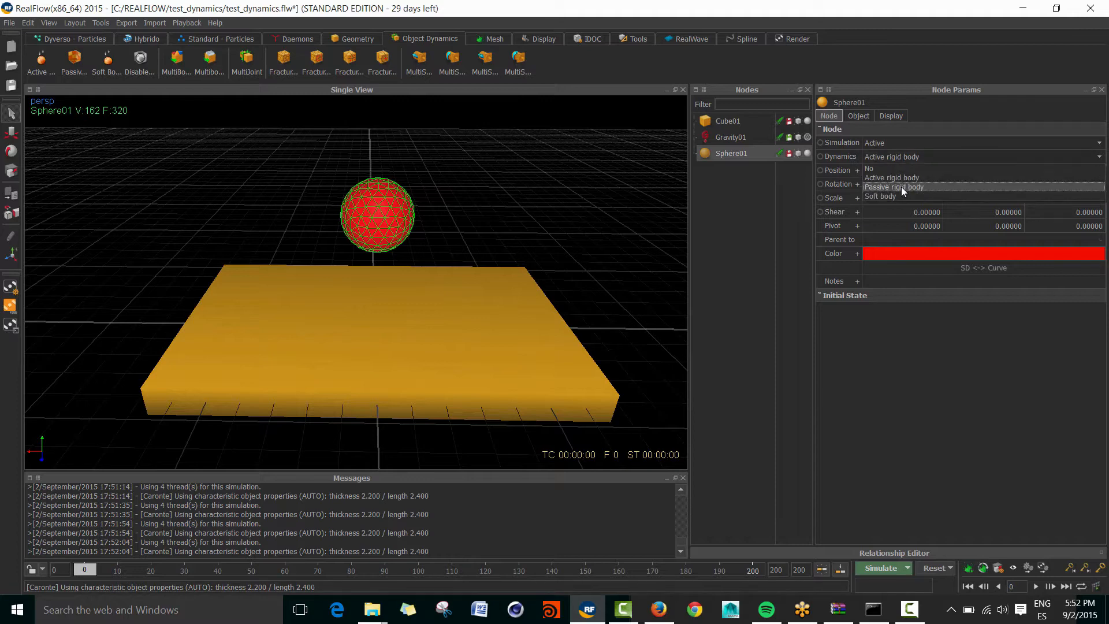
click(901, 186)
click(935, 568)
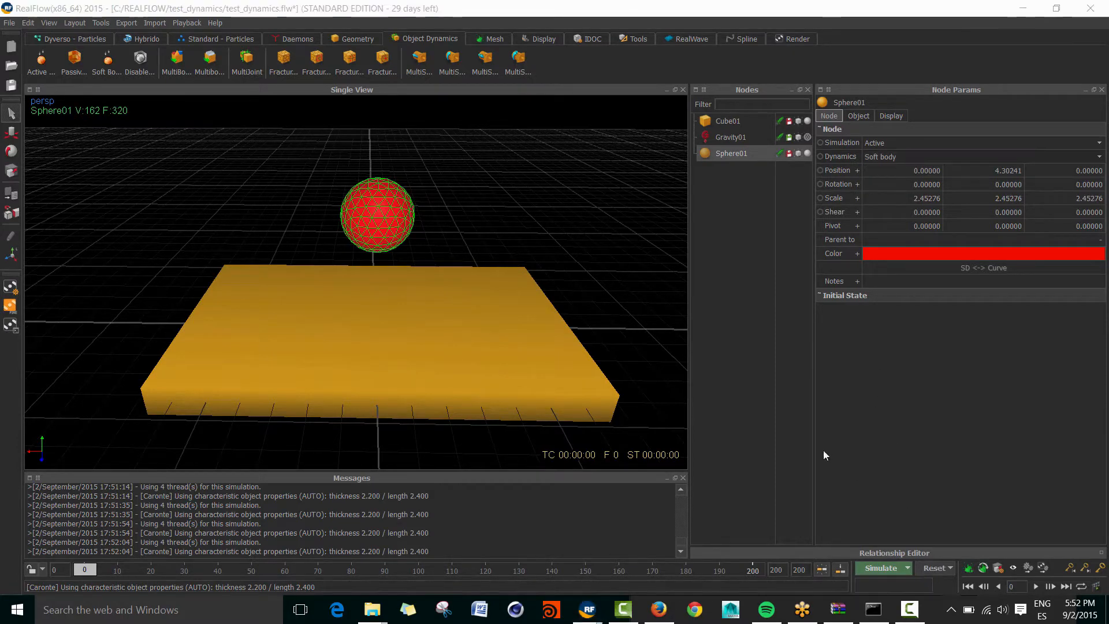
click(529, 305)
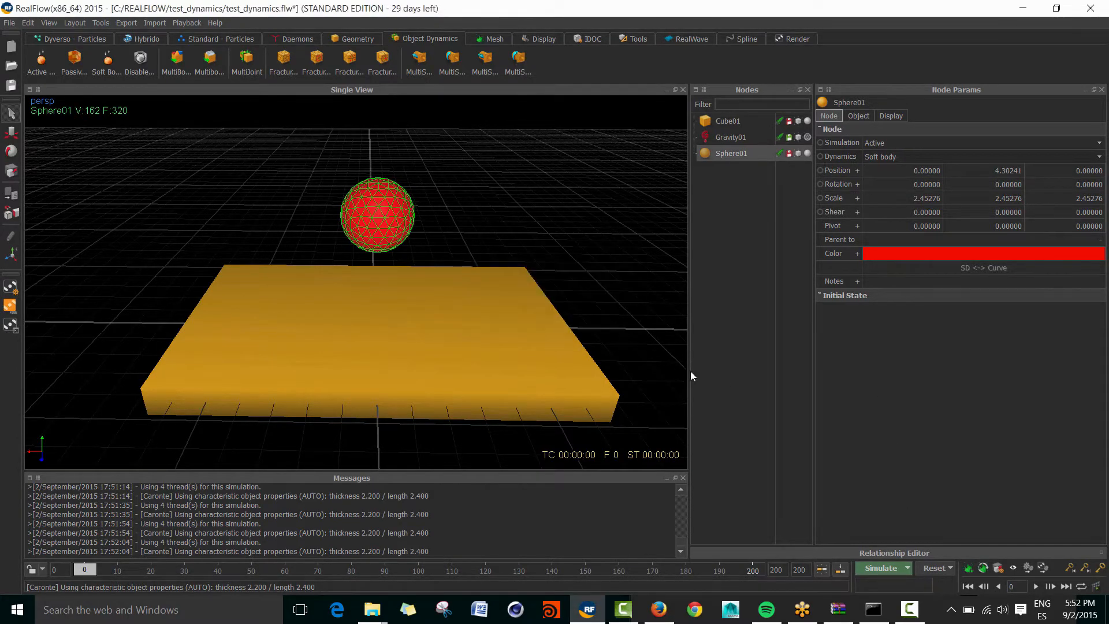
Simulate the soft body sphere's drop onto the slab in the front view, stopping at about frame 138.
key(2)
alt+middle_drag(514, 187, 512, 303)
scroll(513, 302, up, 2)
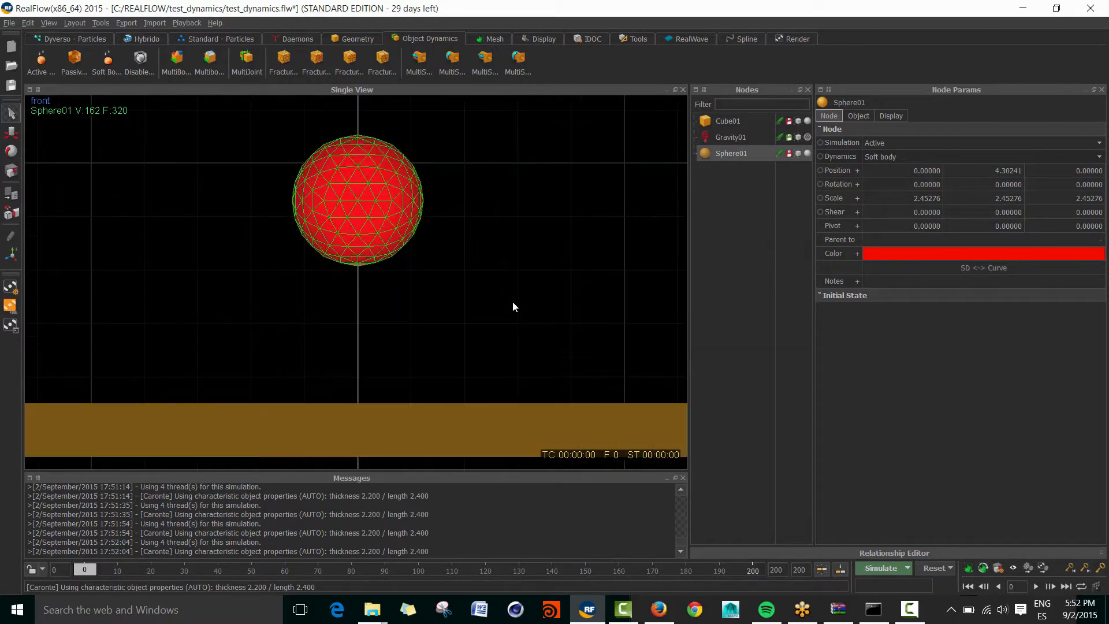
click(725, 317)
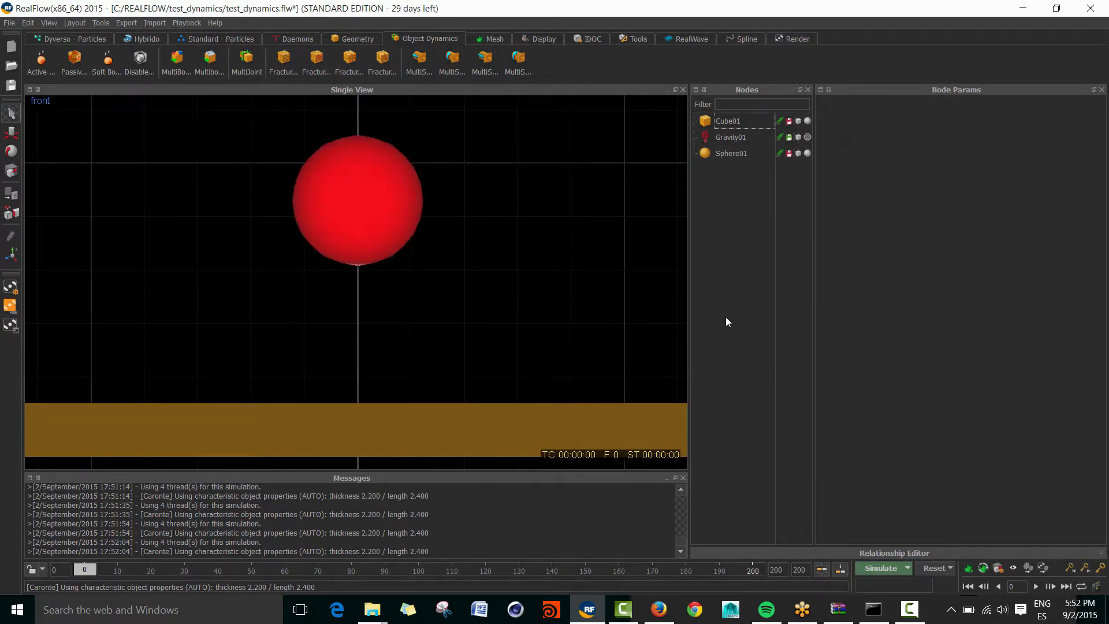
click(891, 566)
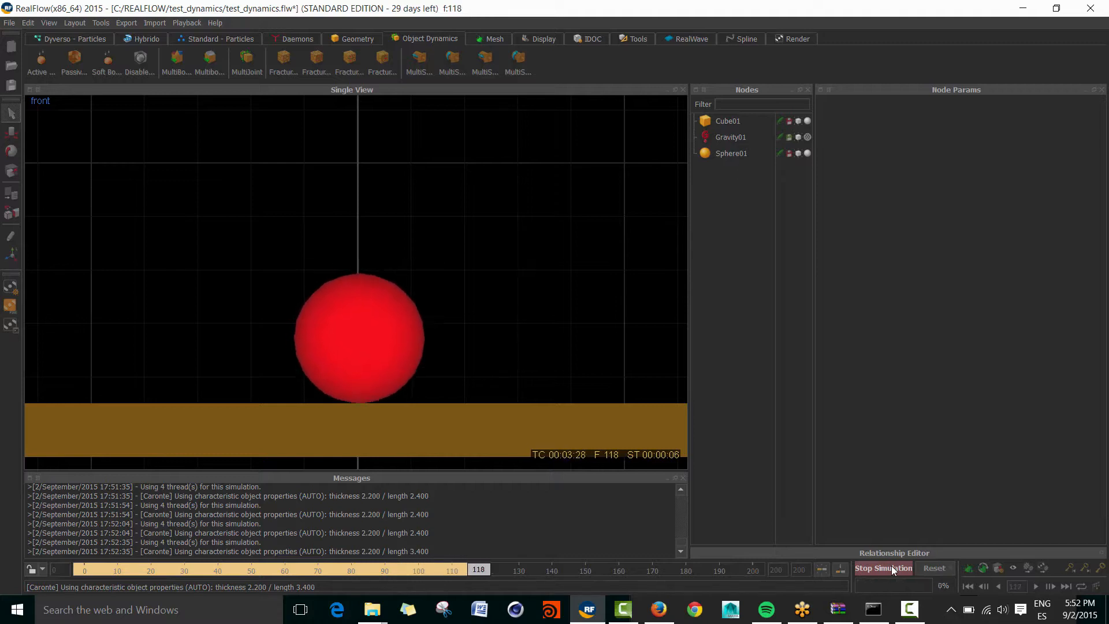
click(893, 569)
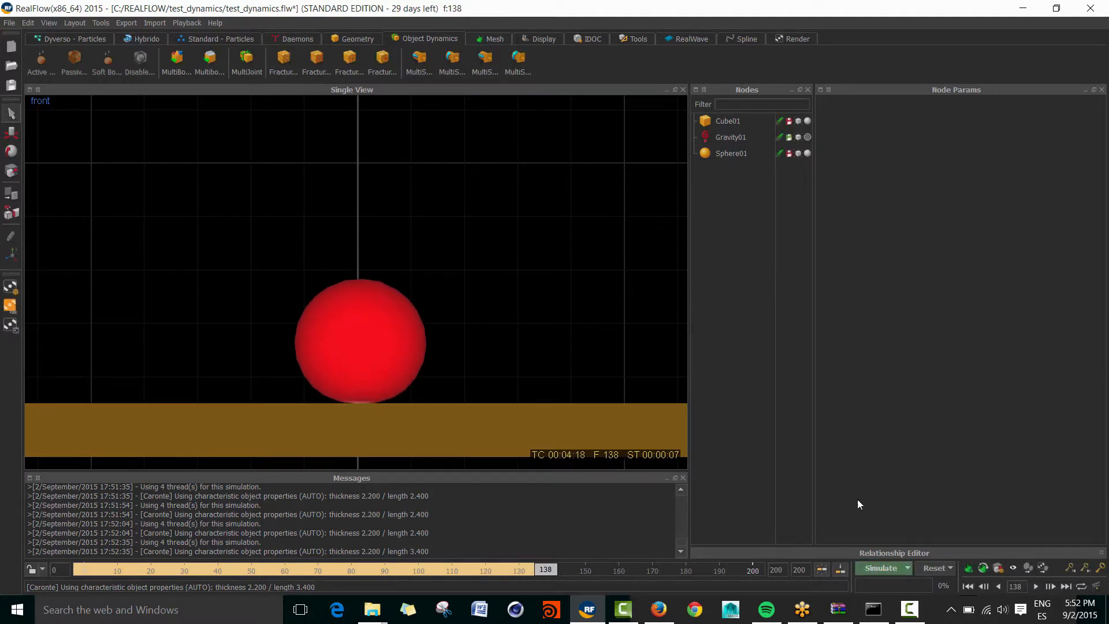
Enable Plasticity in the sphere's (Sphere01) soft body settings and reset the simulation data.
click(731, 154)
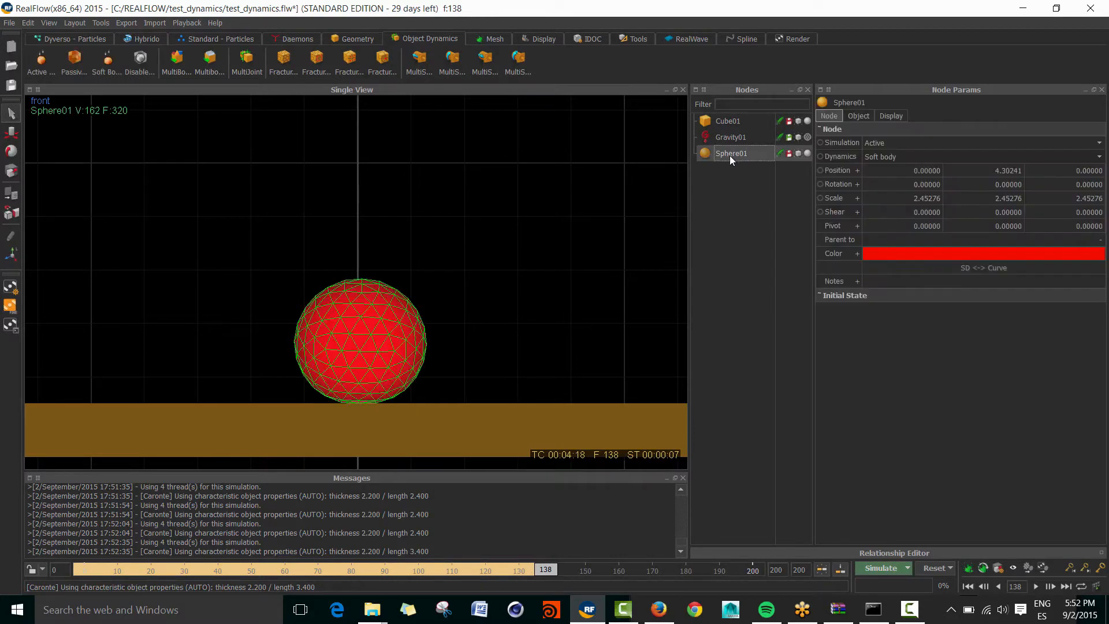
click(867, 118)
click(872, 143)
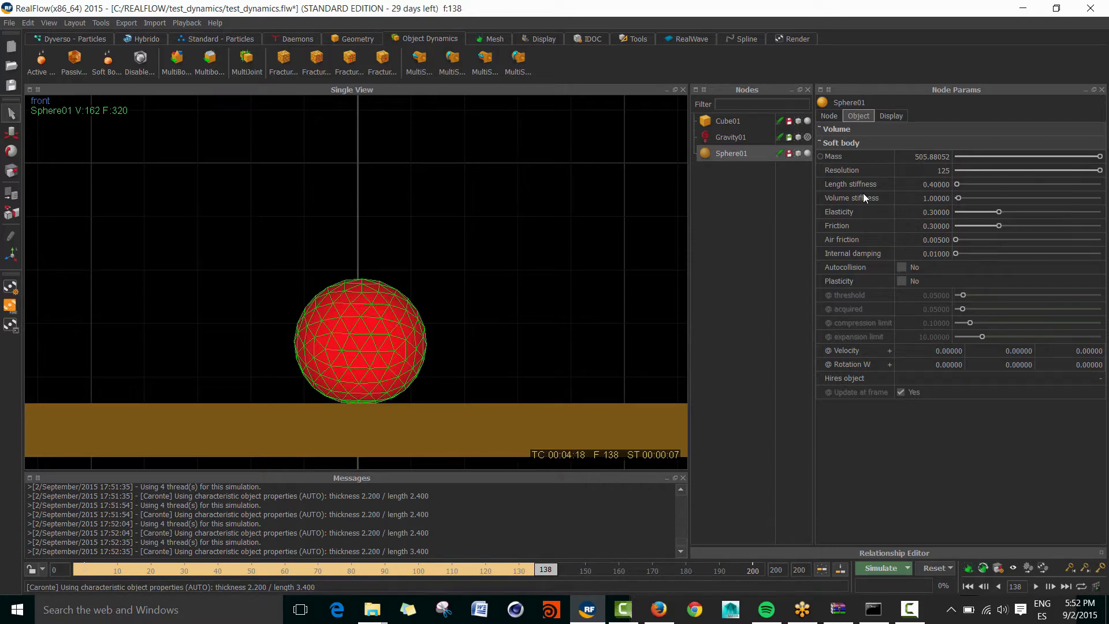
click(902, 282)
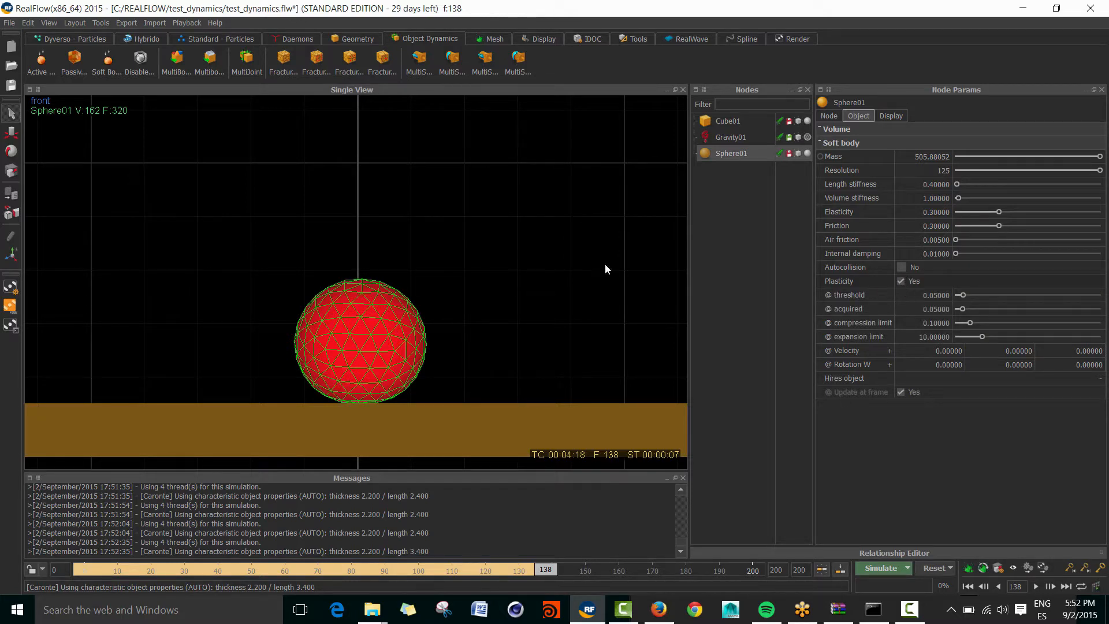
click(934, 569)
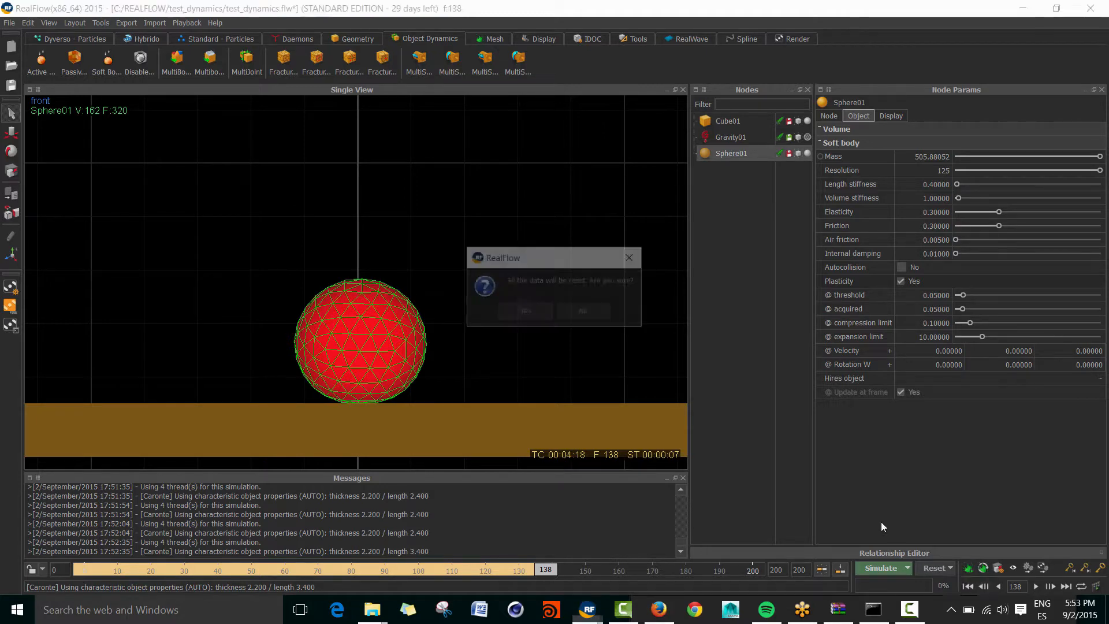
click(527, 311)
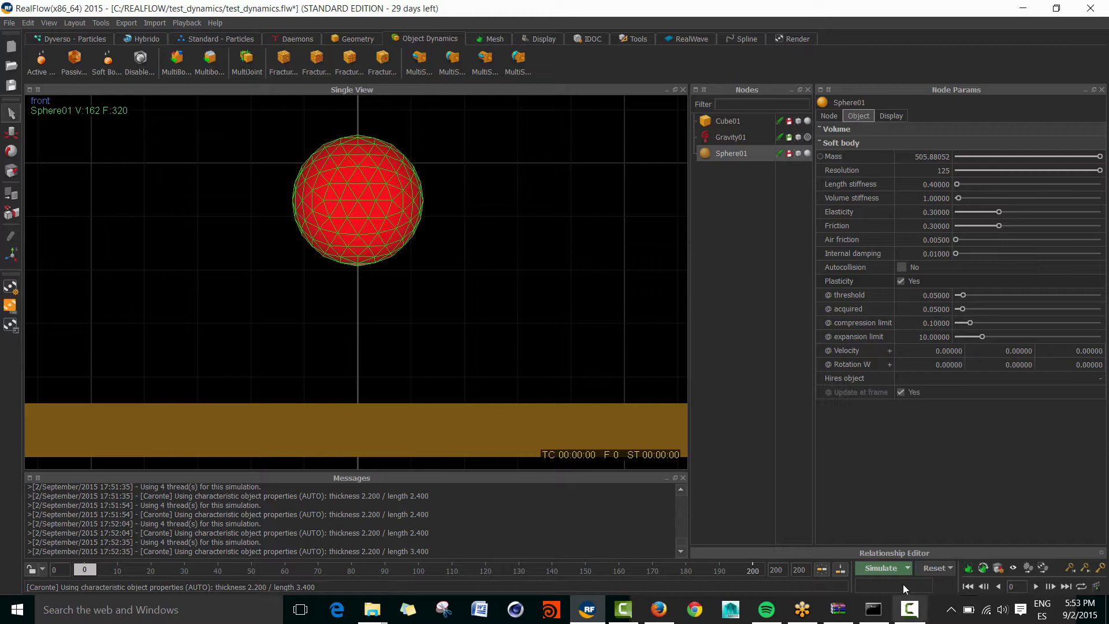
Simulate the plastic soft body sphere's drop to about frame 60 and reset the simulation data.
click(885, 568)
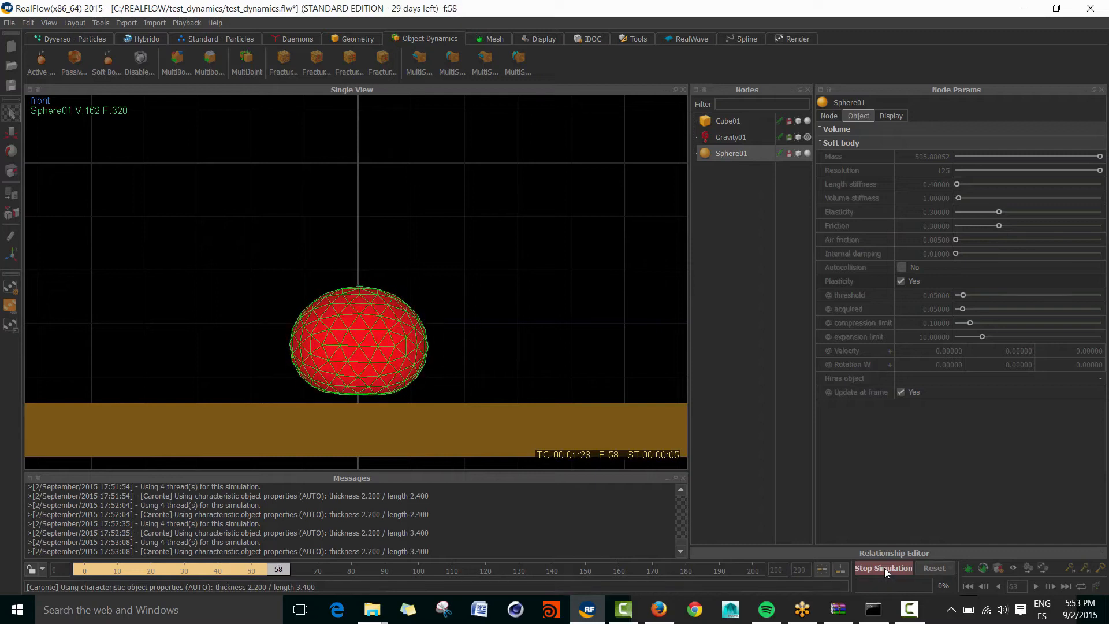
click(885, 567)
click(937, 568)
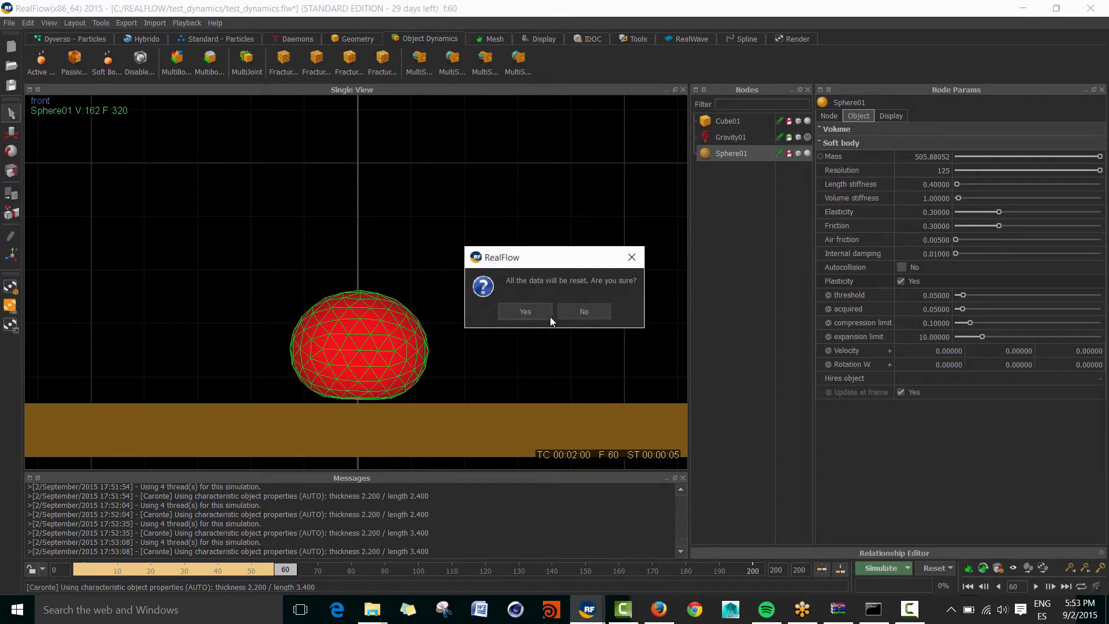
click(535, 310)
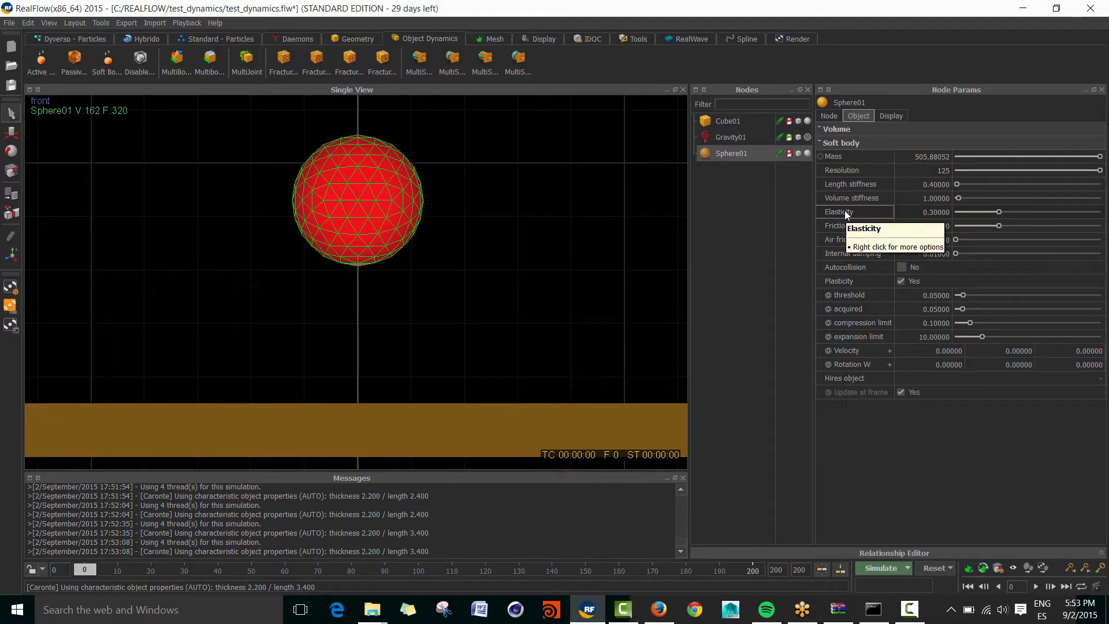
Read the help on the sphere's soft body Elasticity parameter and reset the simulation data.
mouse_move(845, 211)
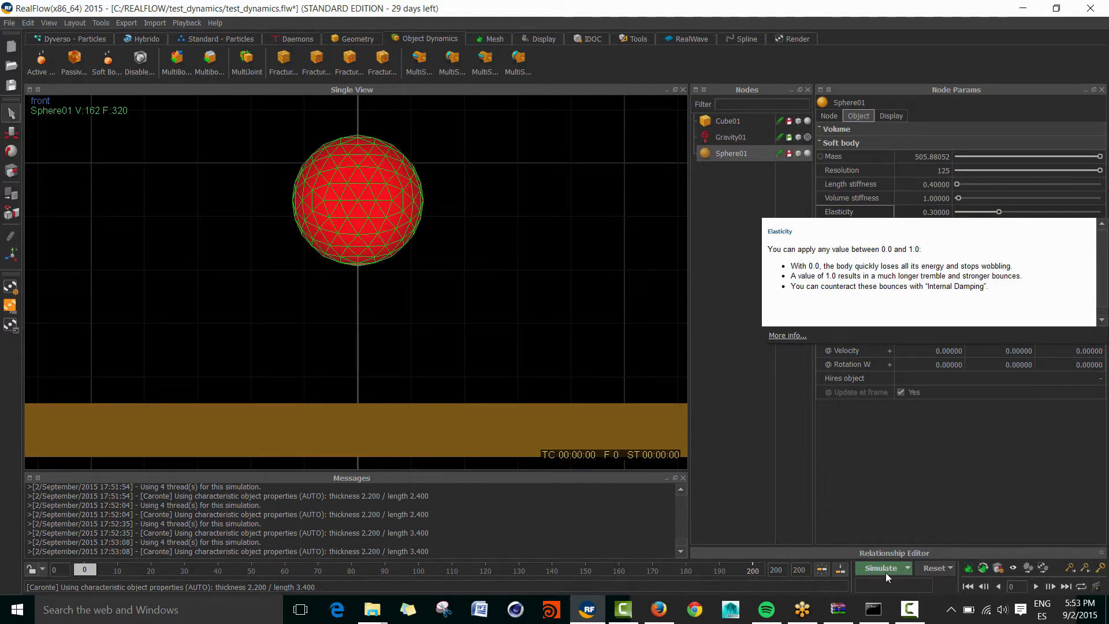
click(941, 568)
click(526, 311)
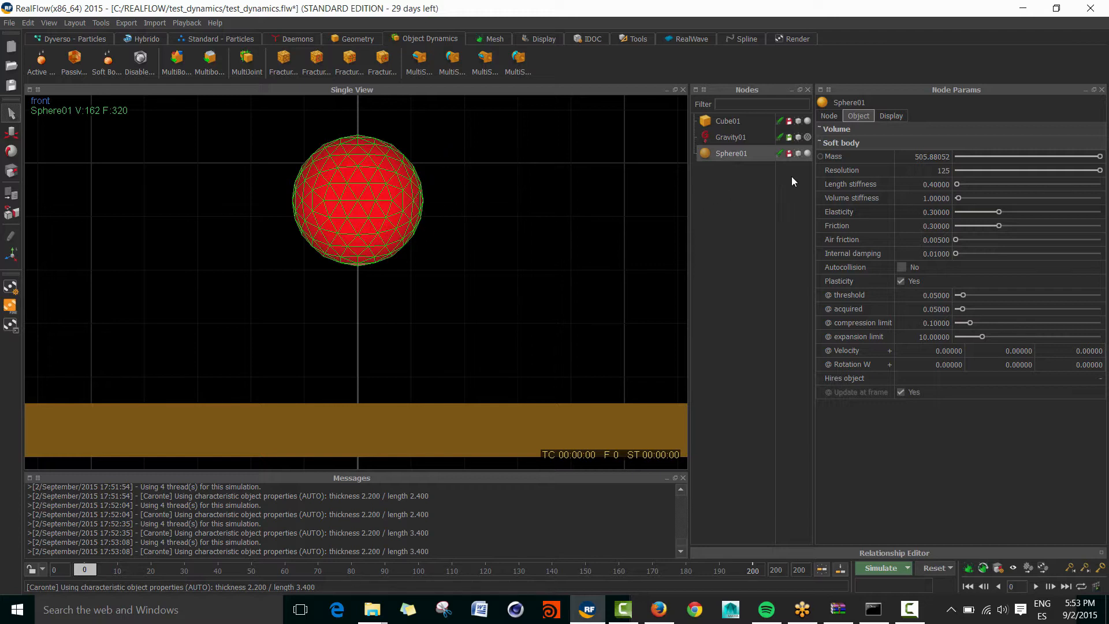
Set the dynamics type of the sphere (Sphere01) to No.
click(832, 116)
click(886, 160)
click(872, 167)
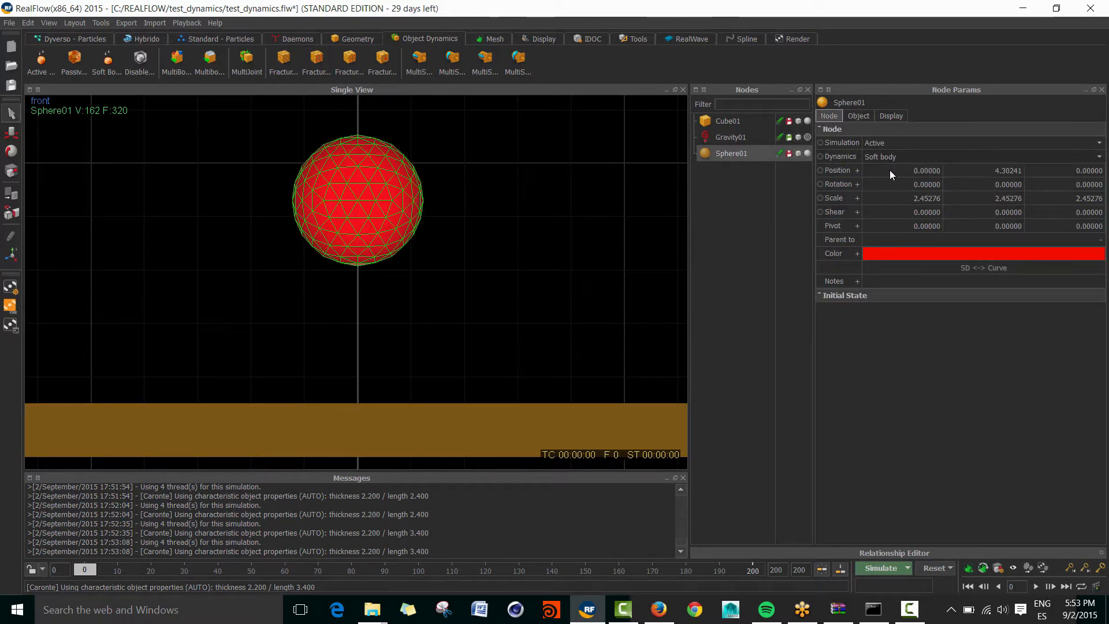
Reset the simulation data and fracture the sphere with the Voronoi fracture tool into roughly 20 pieces.
click(934, 569)
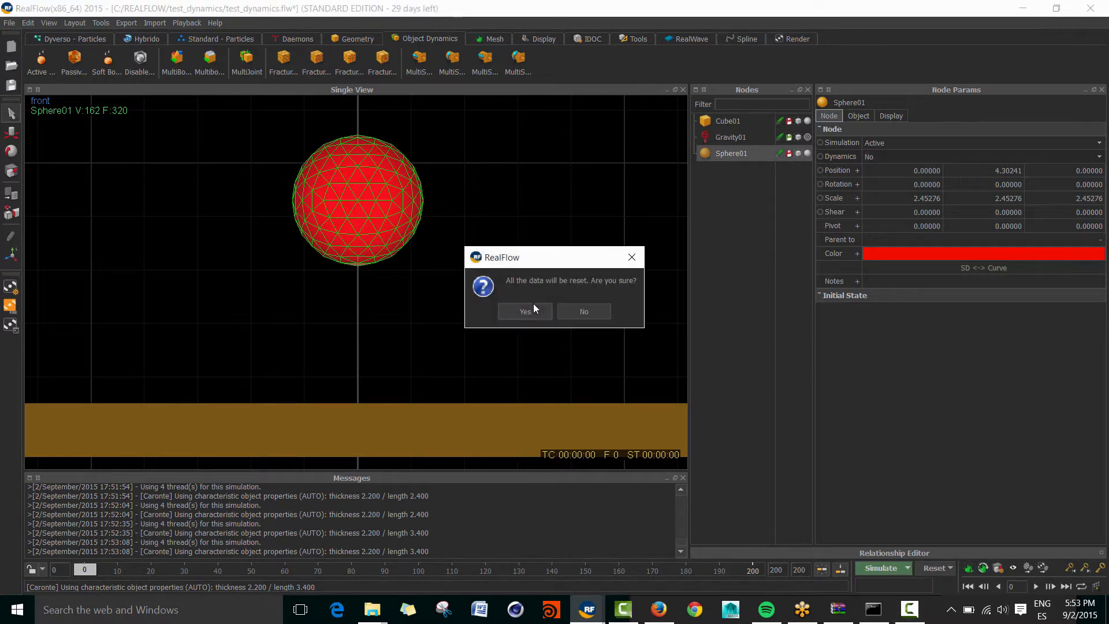
click(532, 311)
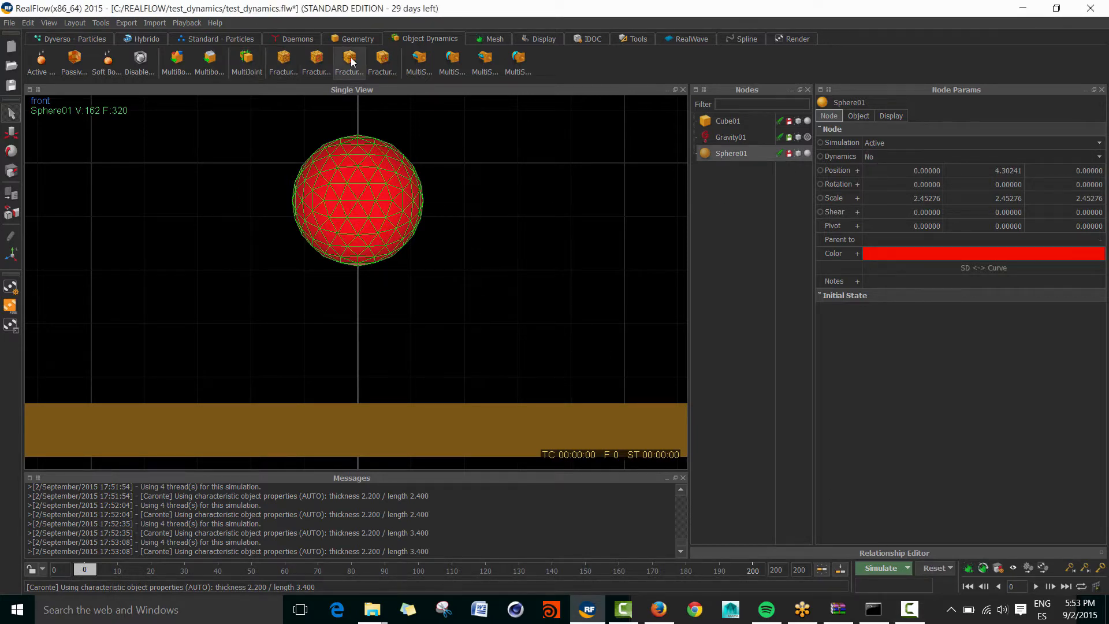
click(285, 60)
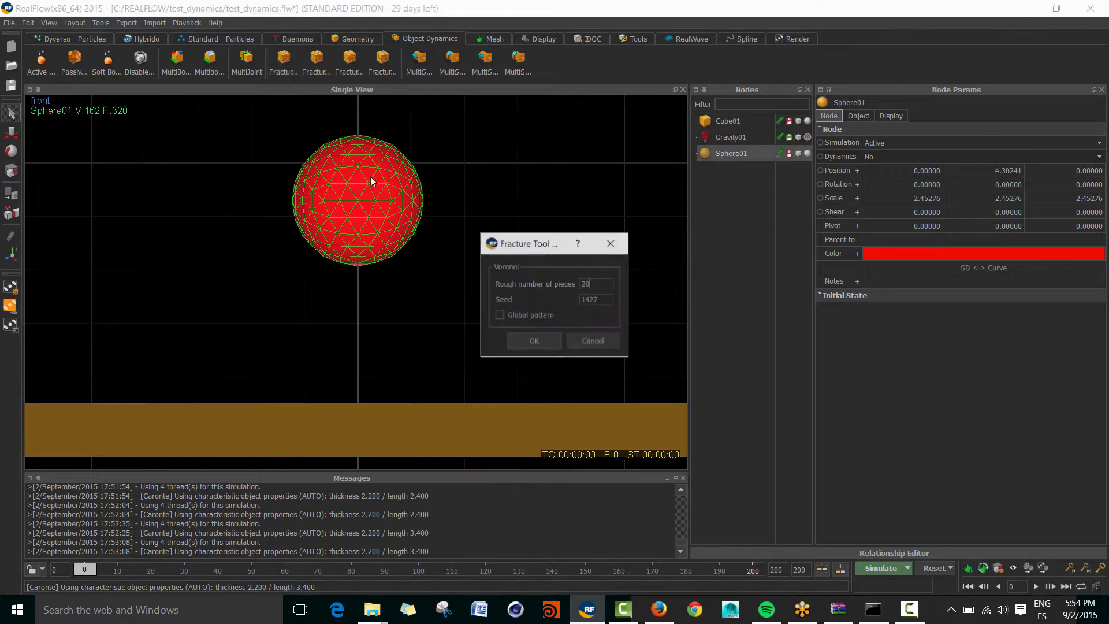
click(534, 340)
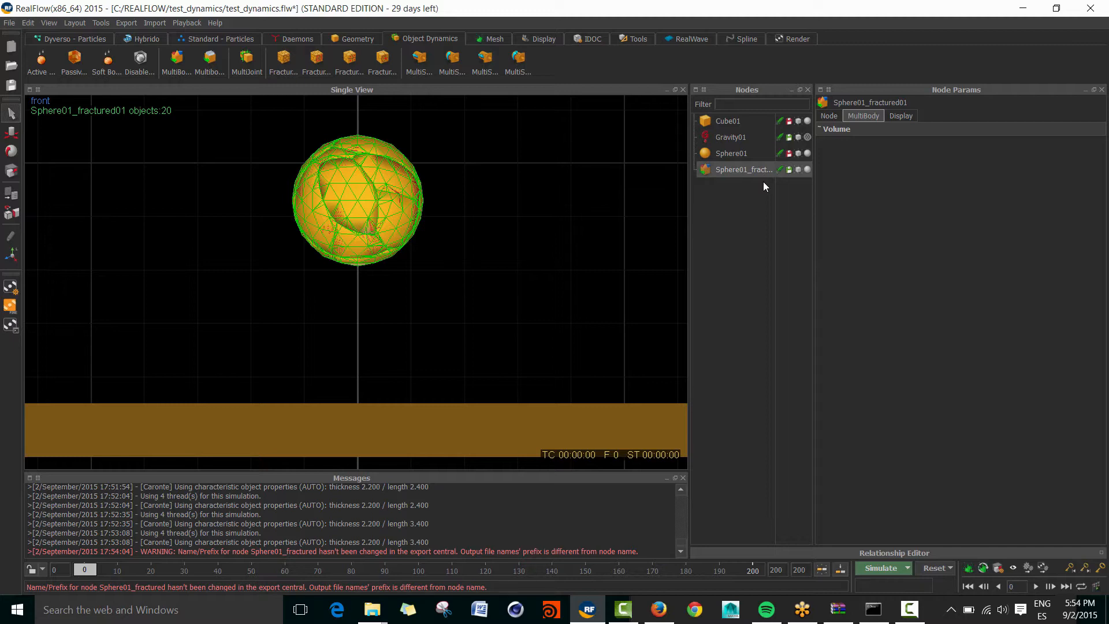
Toggle Wireframe Back Faces in the scene shading and hide the original sphere (Sphere01).
click(56, 23)
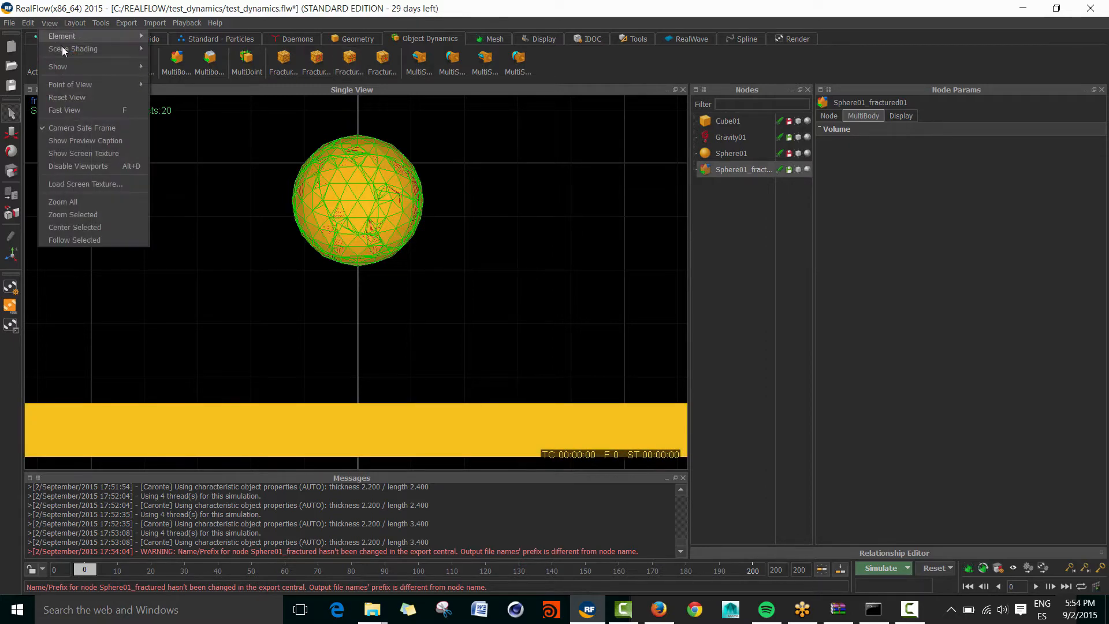
mouse_move(81, 49)
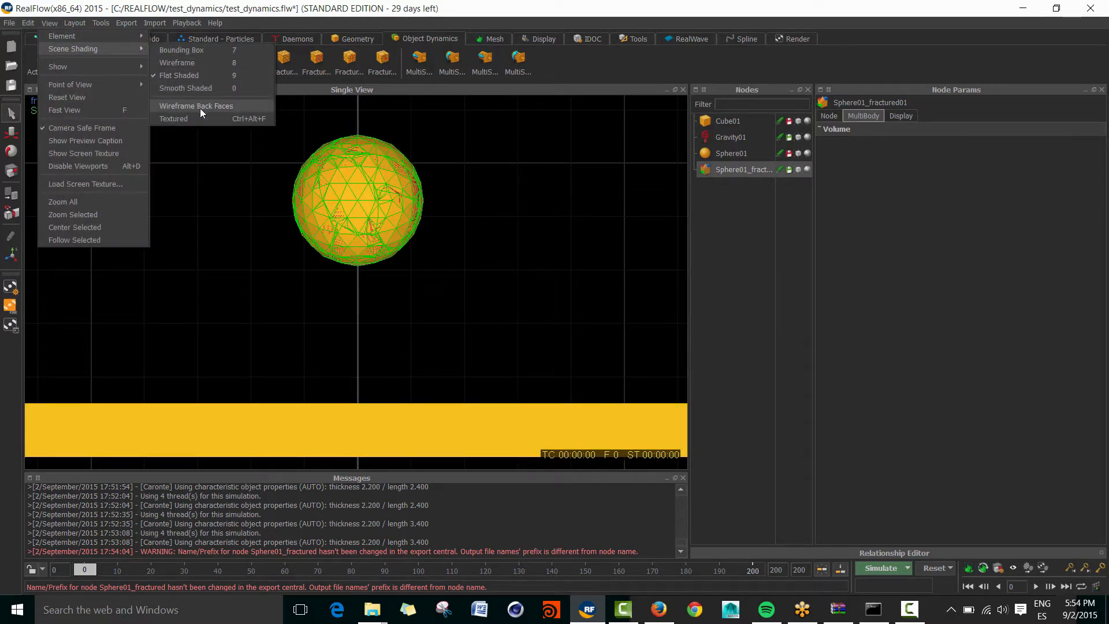
click(226, 108)
click(746, 258)
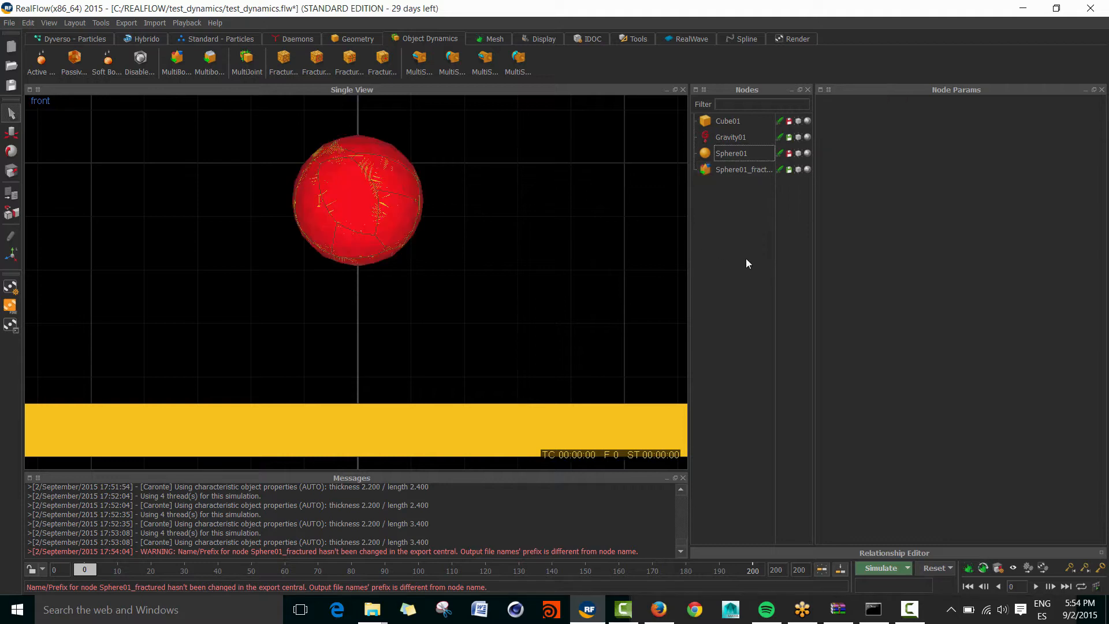
click(797, 154)
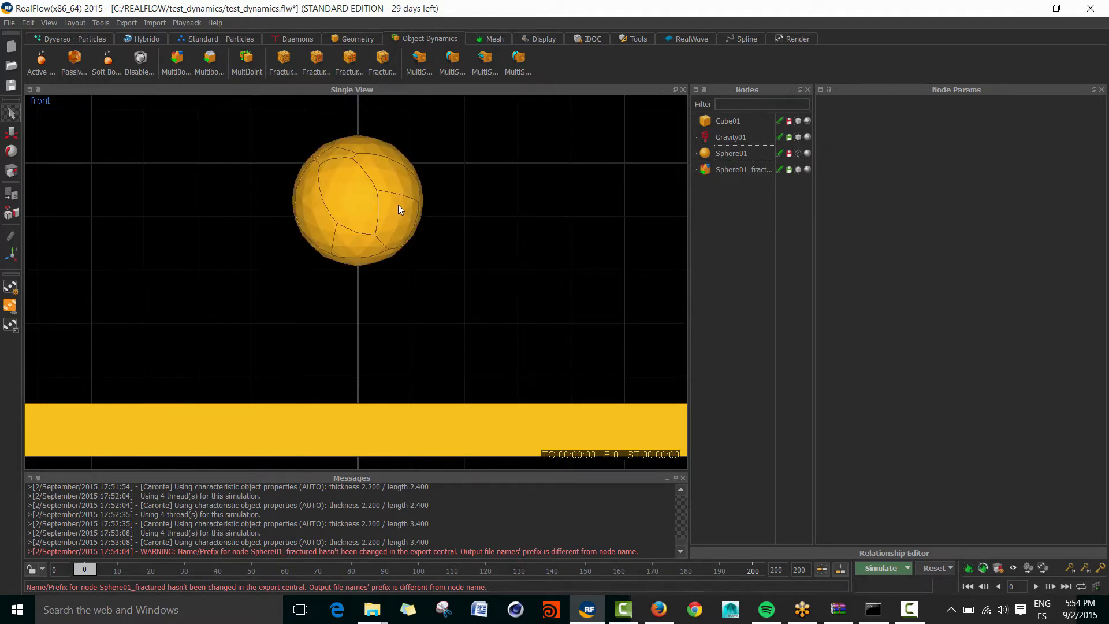
Make the fractured sphere an active rigid body in the perspective view and expand the Relationship Editor.
key(4)
mouse_move(435, 221)
alt+mouse_down()
mouse_move(248, 210)
mouse_move(456, 203)
mouse_move(432, 210)
mouse_move(442, 203)
alt+mouse_up()
click(378, 211)
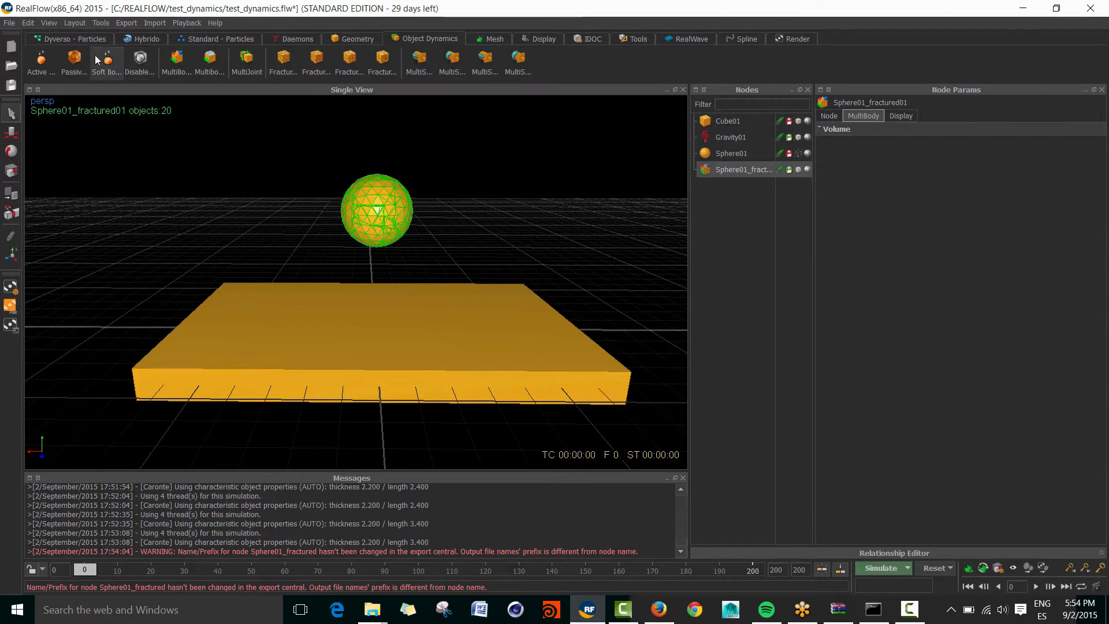
click(42, 63)
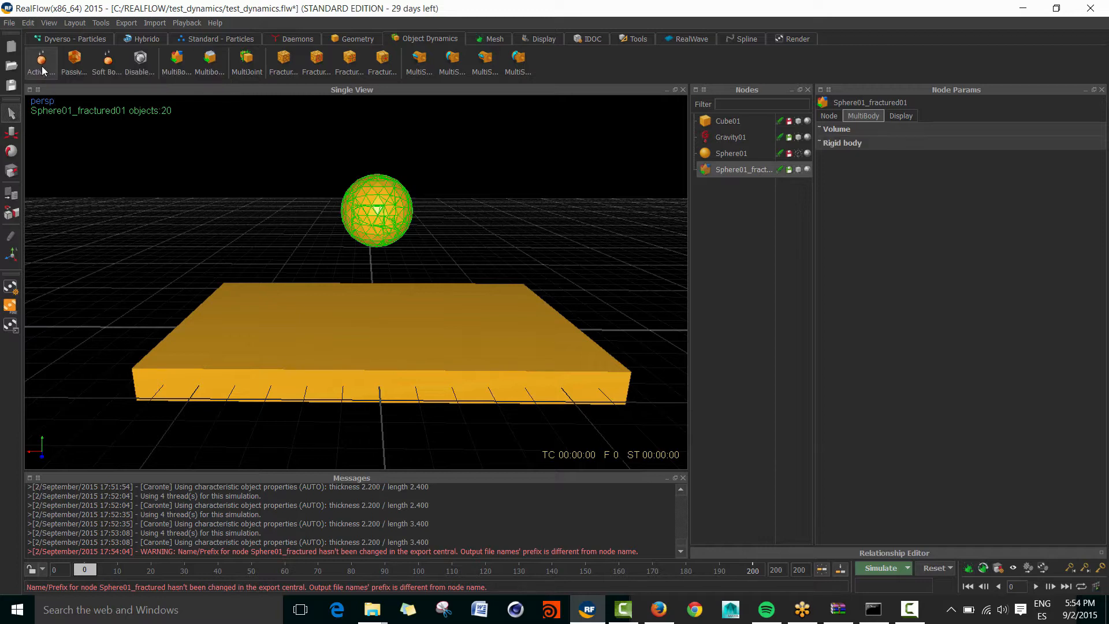
click(970, 554)
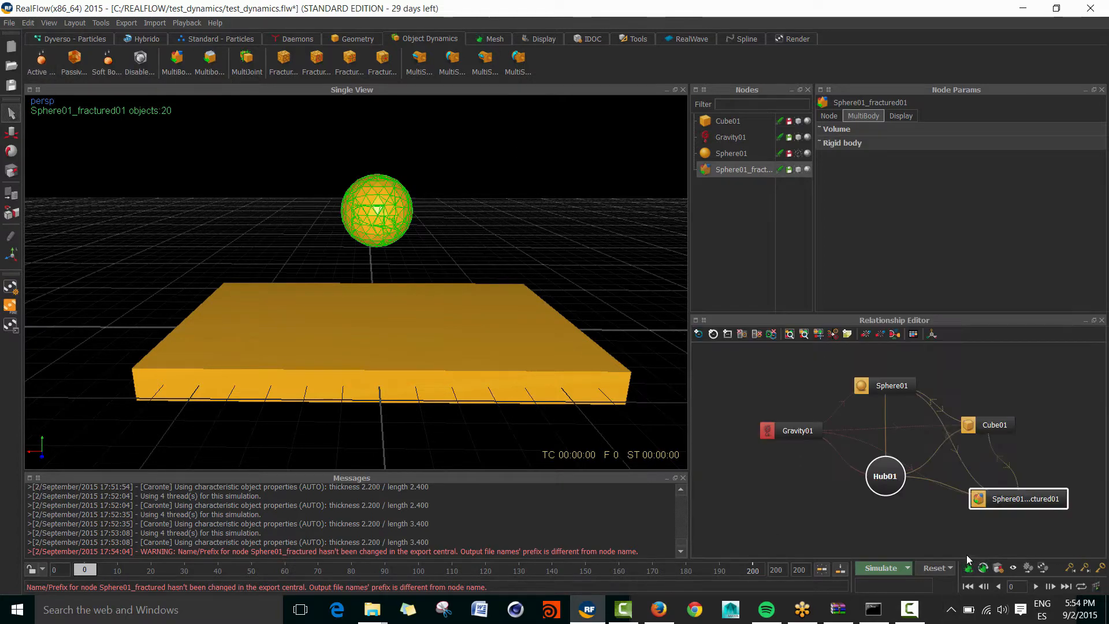
Check the original sphere's node parameters and change the fractured sphere's color to blue (RGB 52, 82, 255).
click(733, 154)
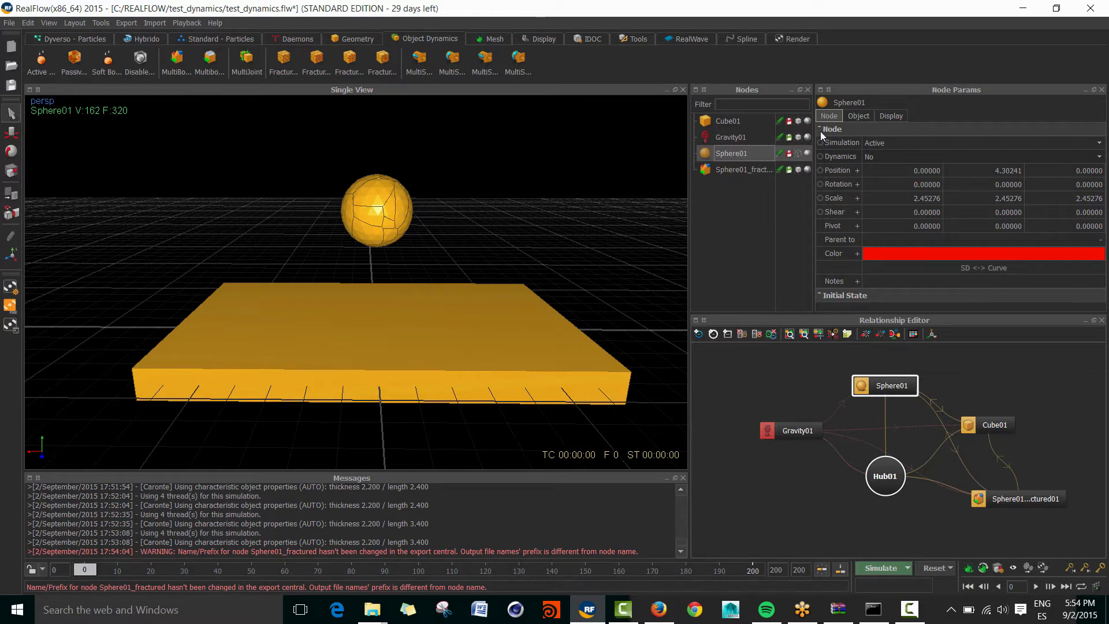
click(735, 169)
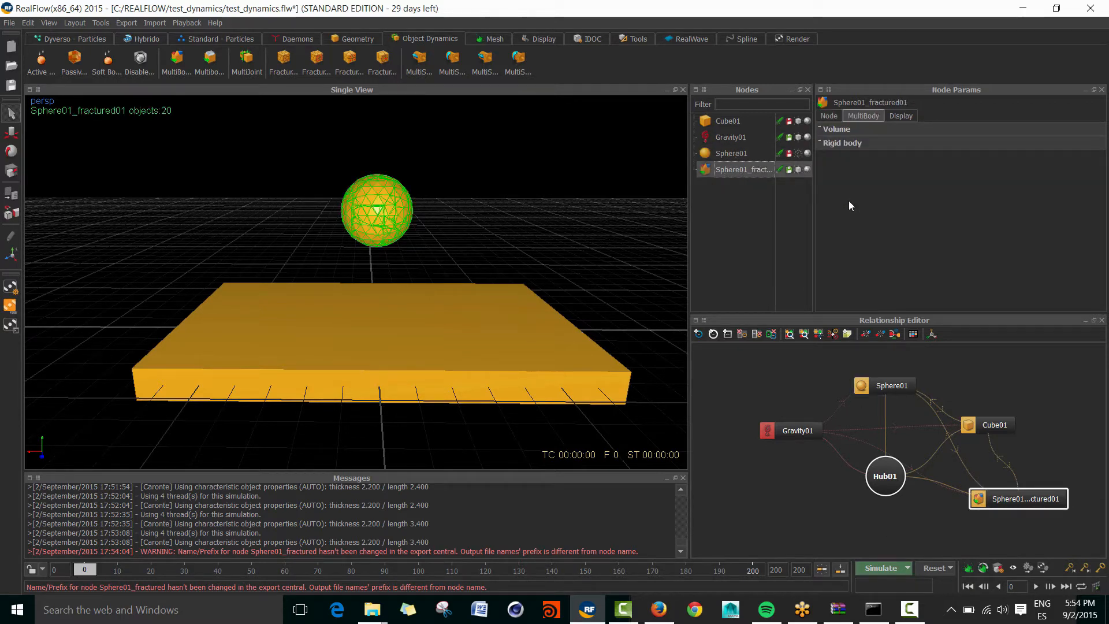
click(853, 130)
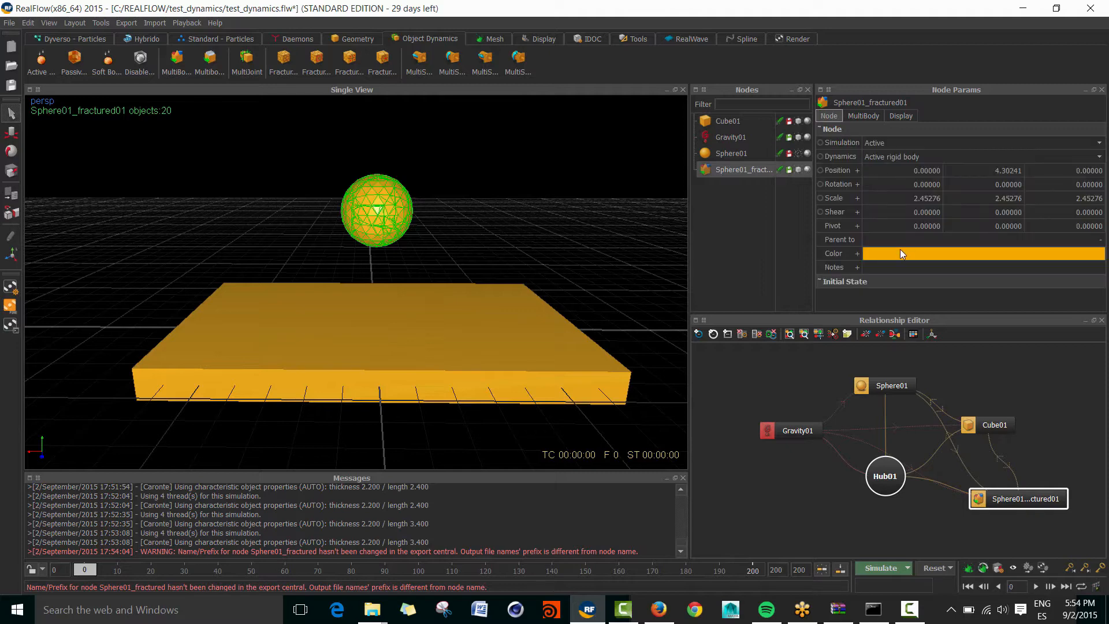
click(885, 253)
click(594, 223)
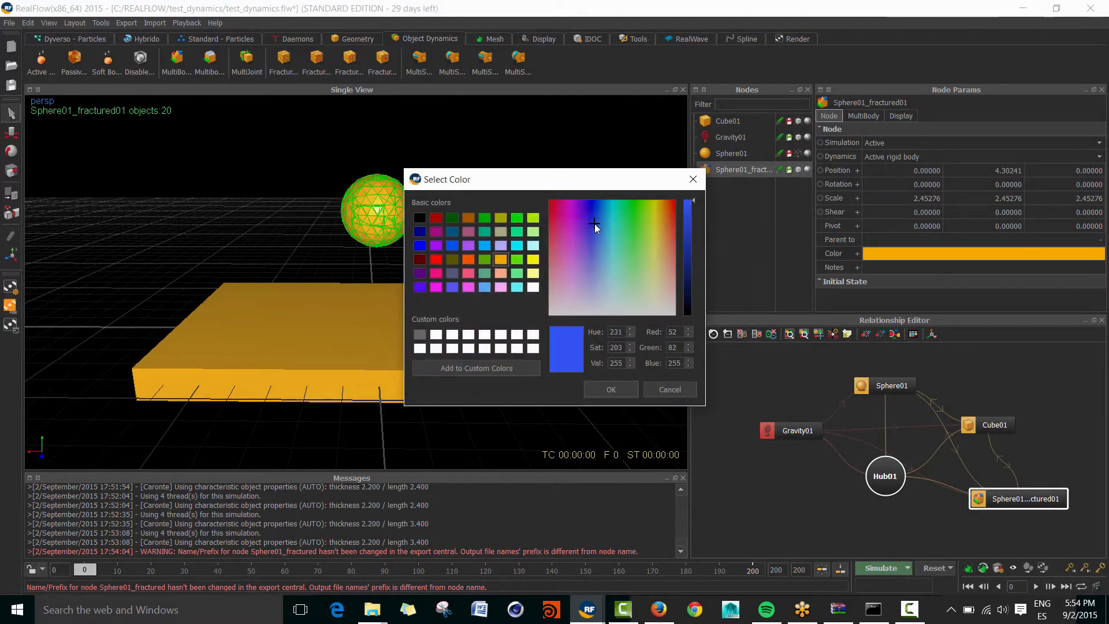
click(611, 391)
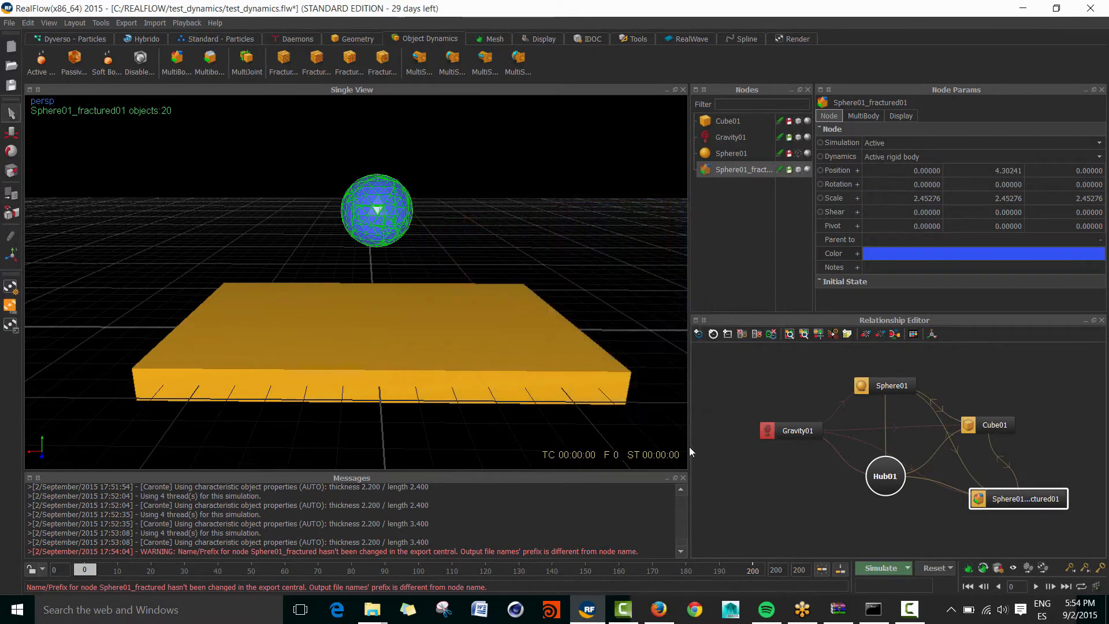
Simulate the fractured sphere's drop onto the slab to about frame 132 and scrub the timeline to frame 25.
click(888, 570)
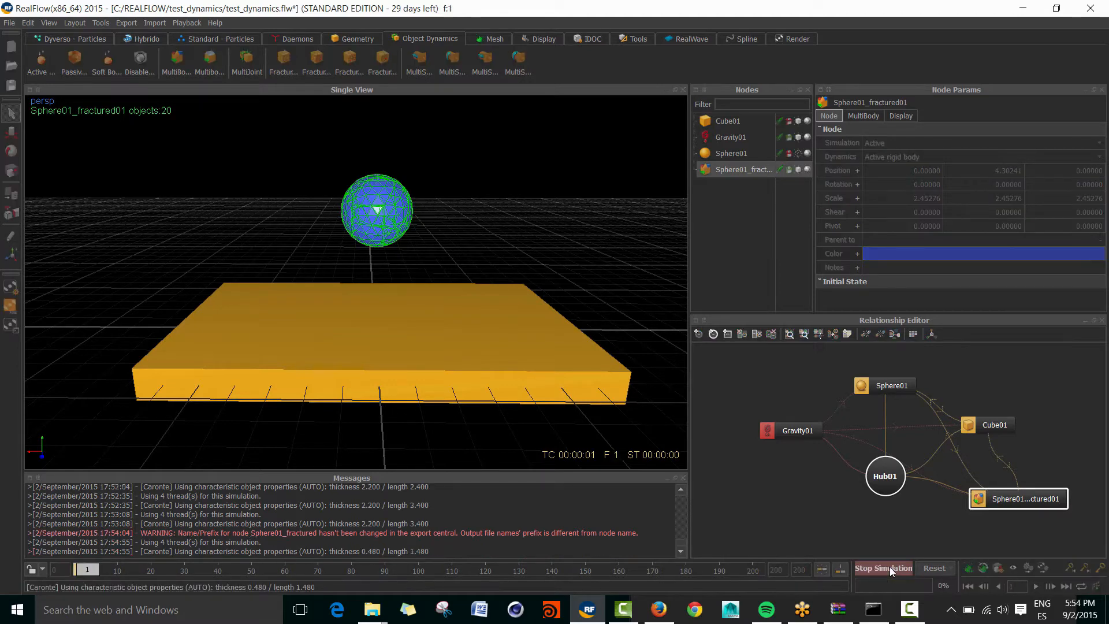
click(734, 271)
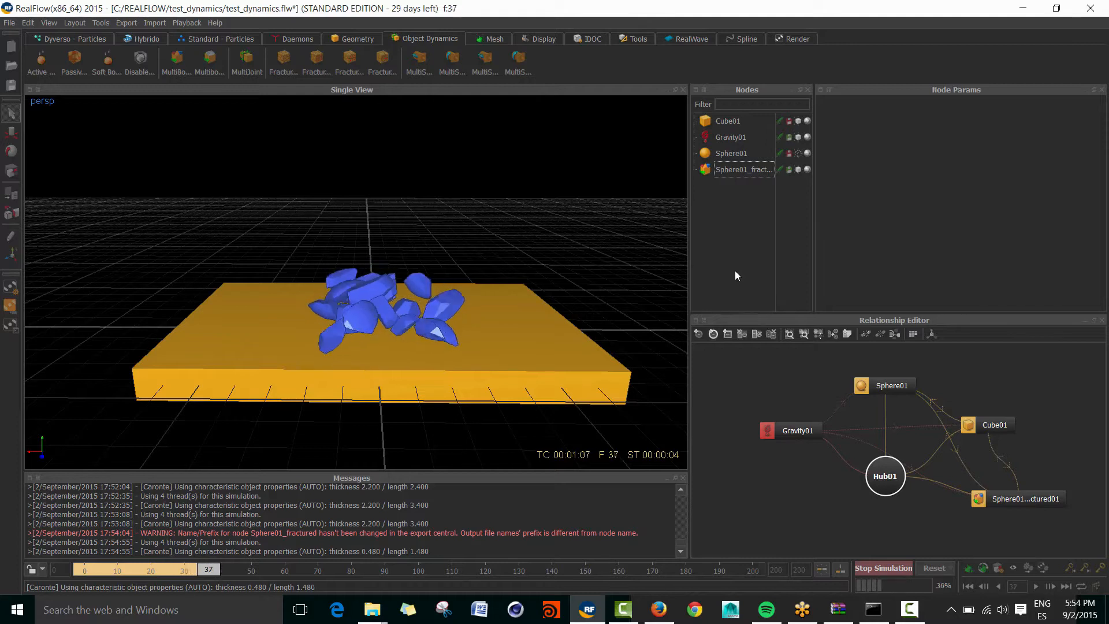
click(885, 569)
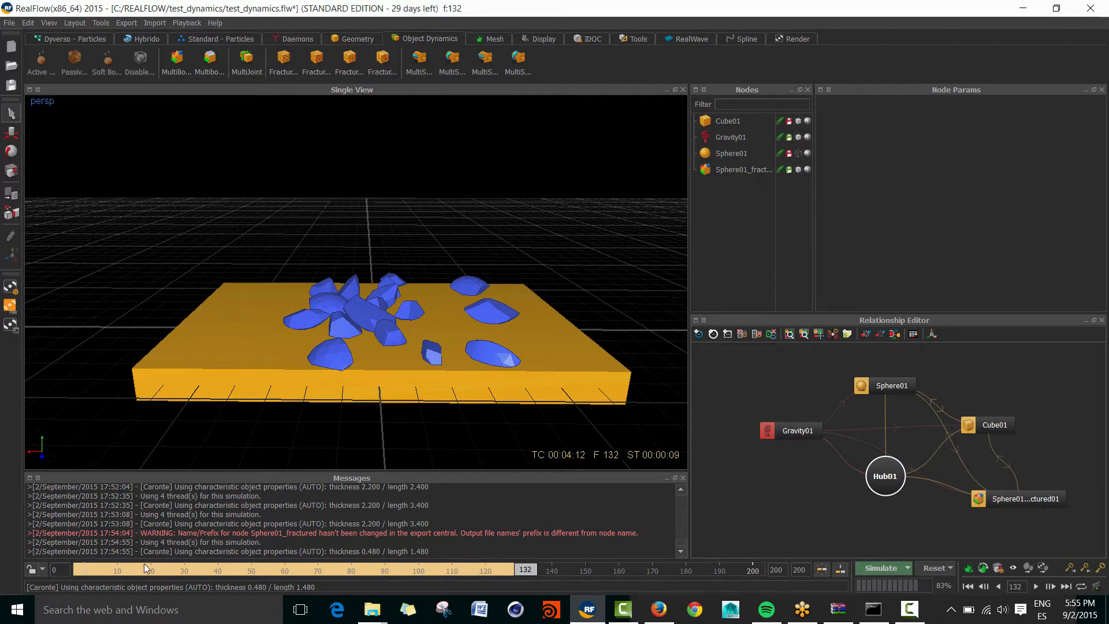
drag(84, 574, 168, 572)
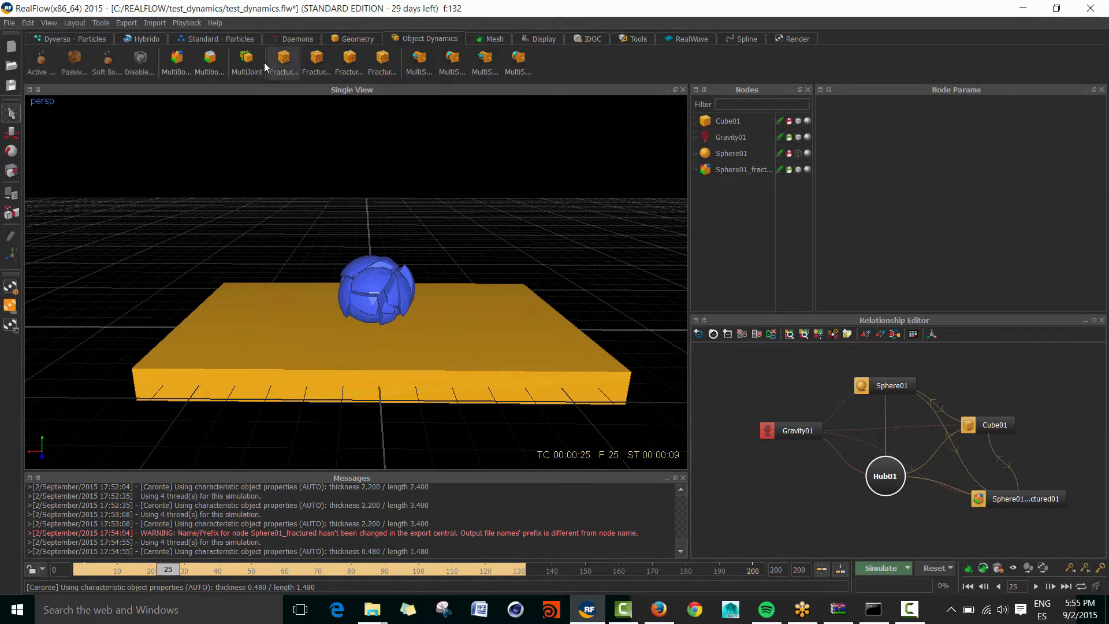
Examine the object export settings in Export Central, including the CACHE (.bdc) entry, and close it.
click(126, 24)
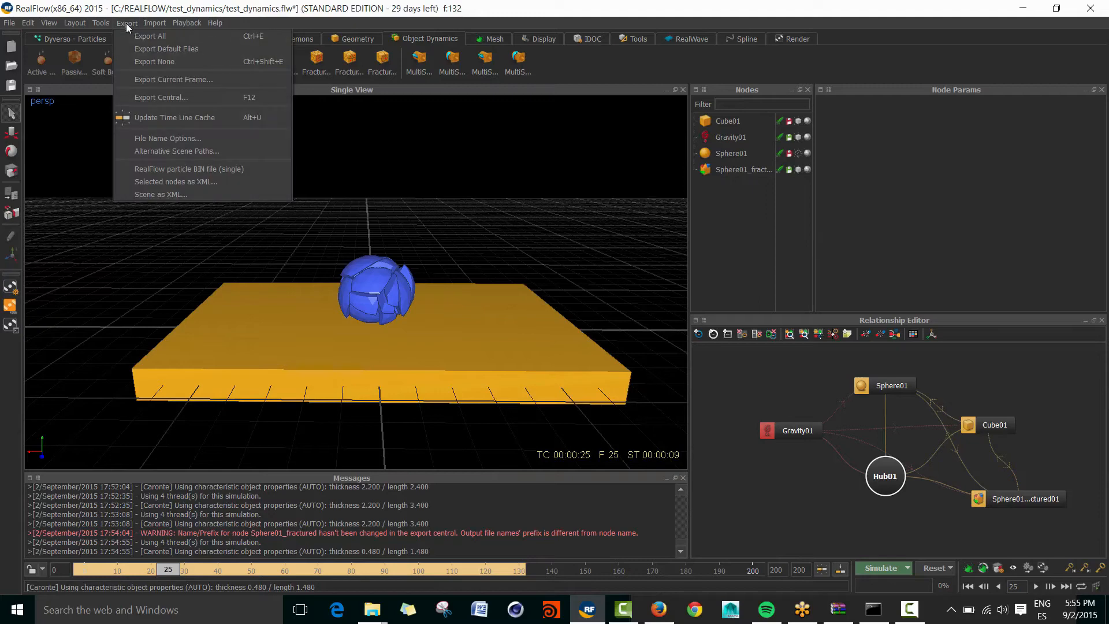
click(157, 98)
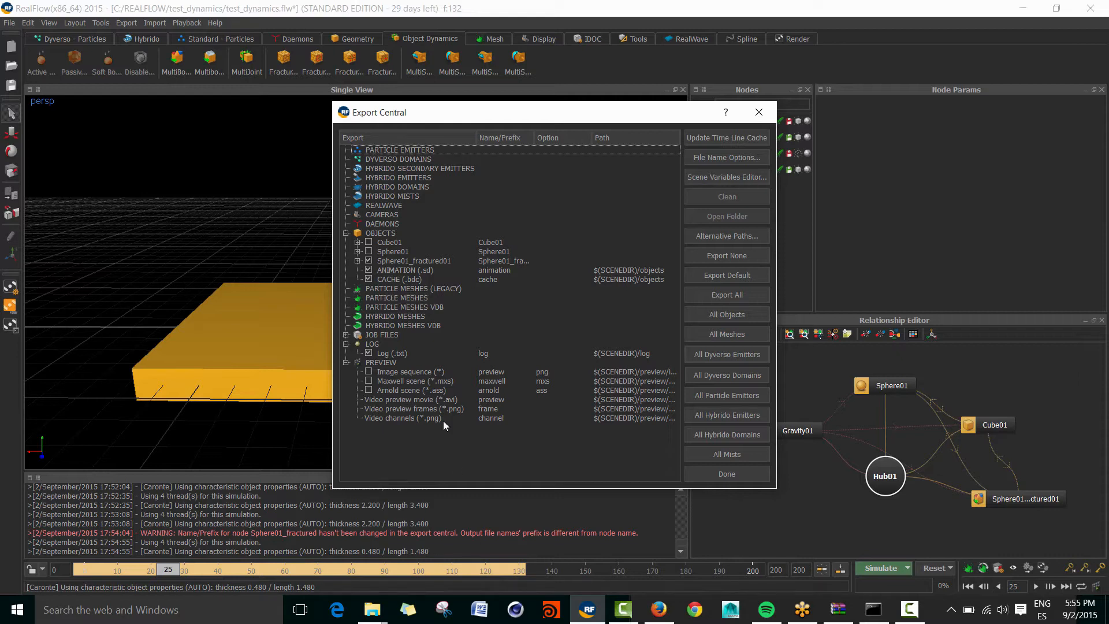
click(395, 280)
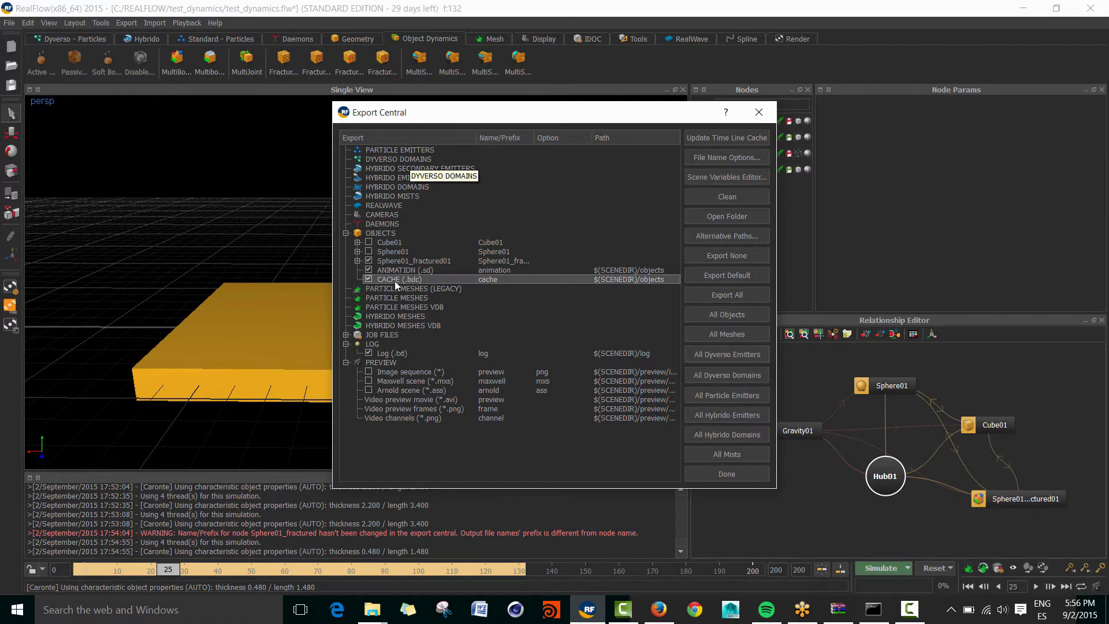
click(726, 475)
Adjust the Quality and Jittering sliders of the Caronte solver in the simulation options and accept the changes.
click(907, 568)
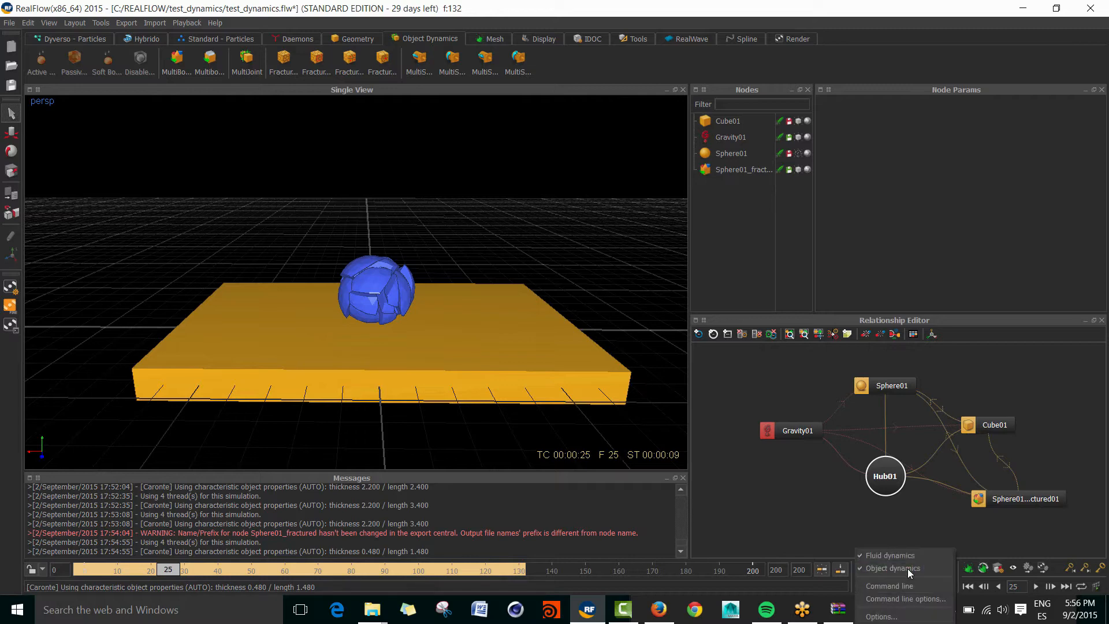
click(881, 616)
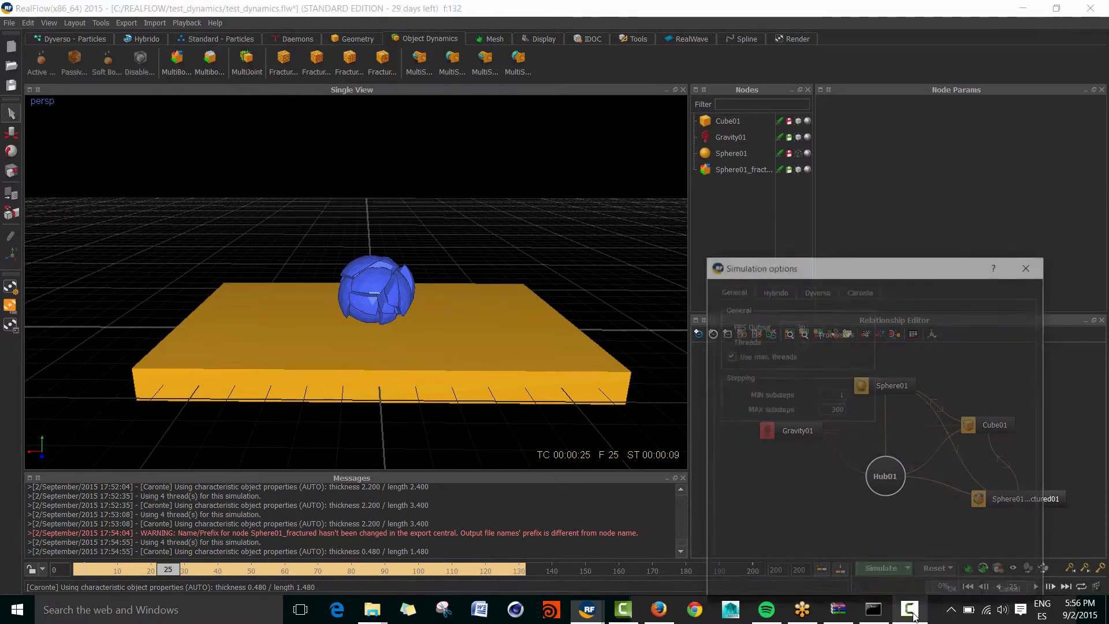
click(865, 291)
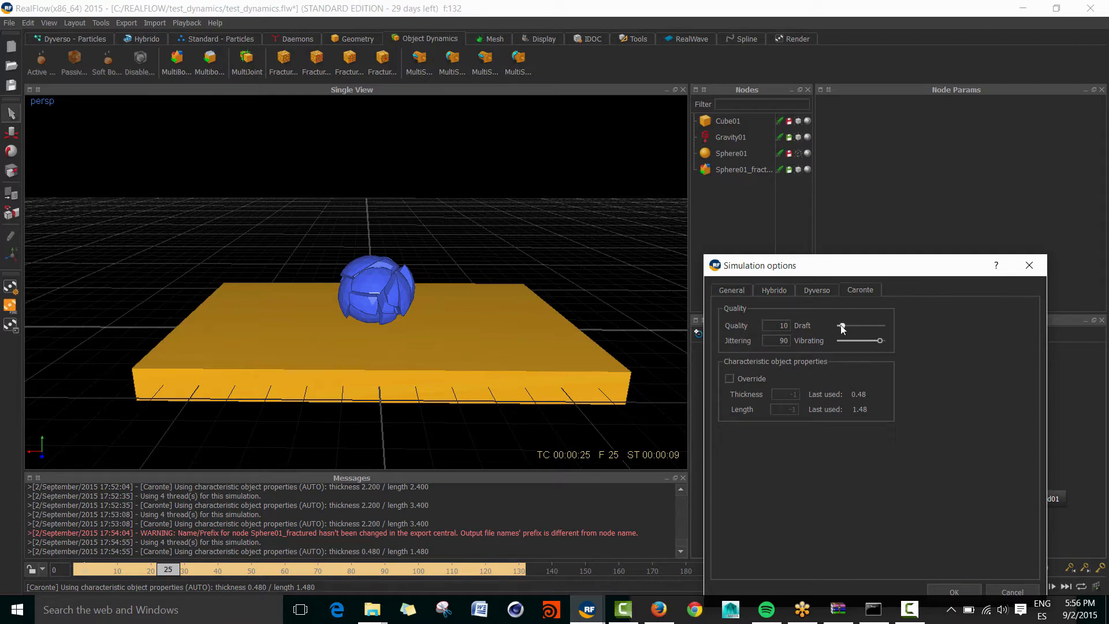
mouse_move(858, 325)
mouse_down()
mouse_move(896, 325)
mouse_move(850, 334)
mouse_up()
mouse_move(879, 342)
mouse_down()
mouse_move(847, 342)
mouse_move(861, 343)
mouse_up()
click(954, 592)
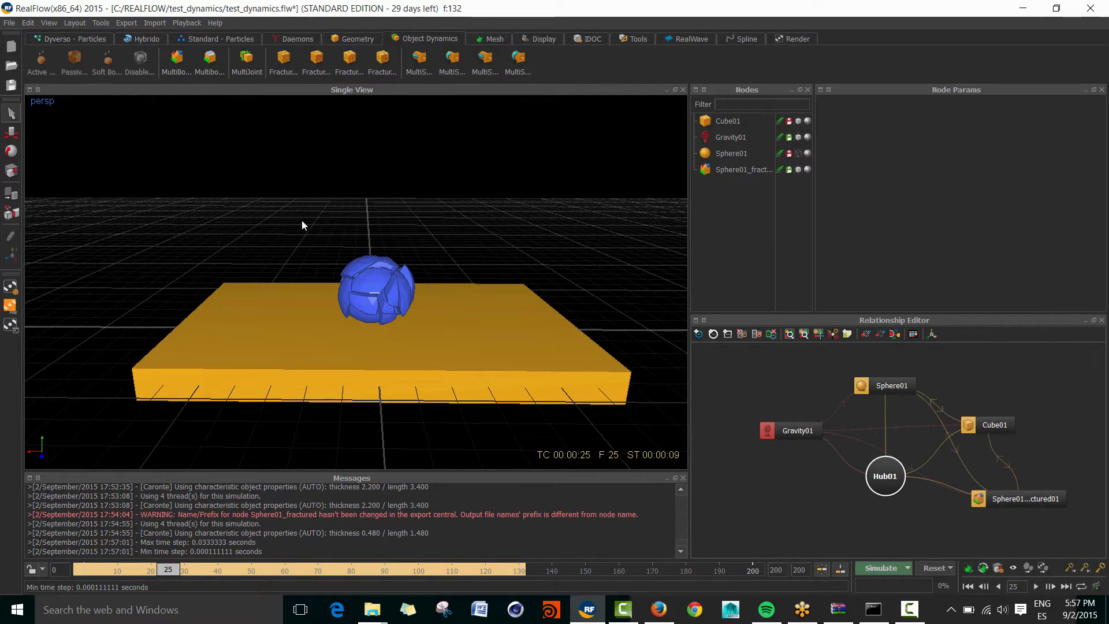
Add a Dyverso circle emitter, then move and rotate it beside the fractured sphere so it emits across the slab.
drag(302, 220, 432, 297)
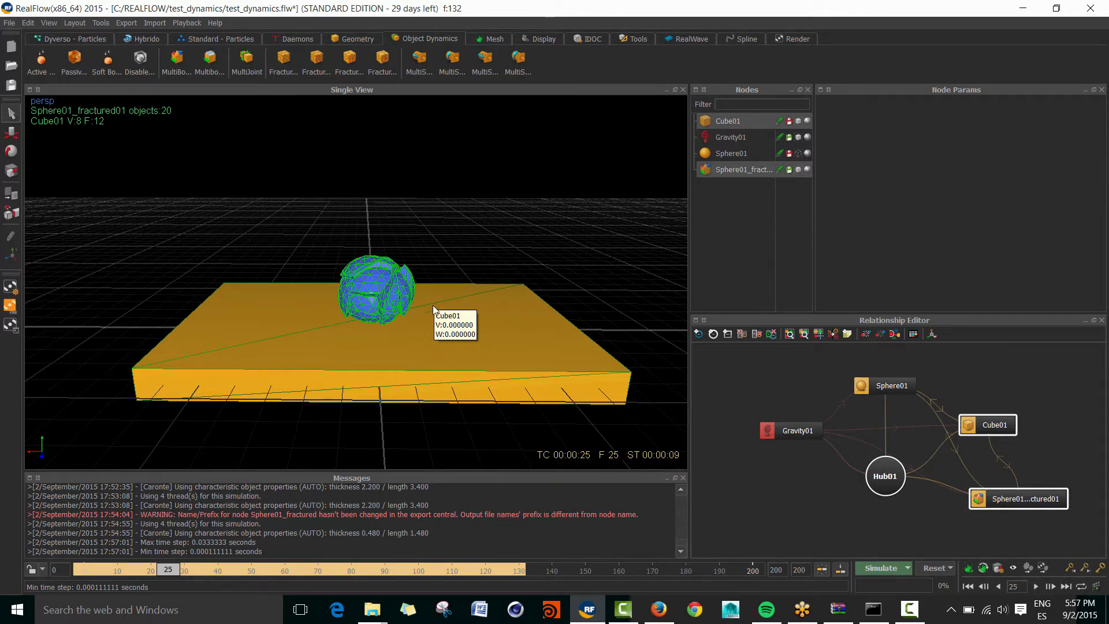
click(216, 38)
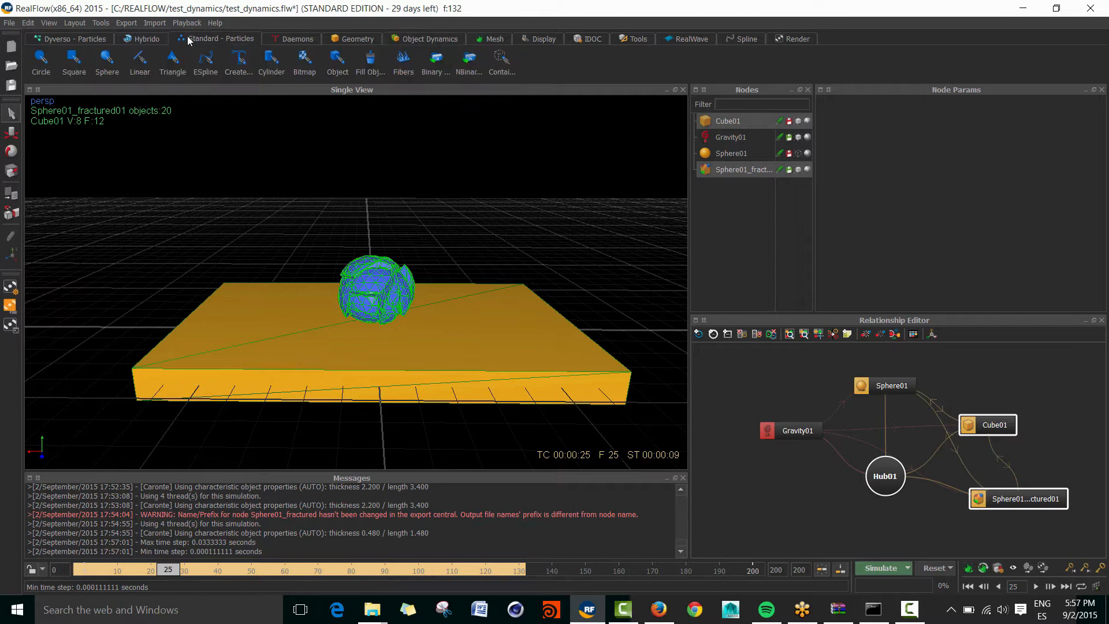
click(64, 38)
click(77, 65)
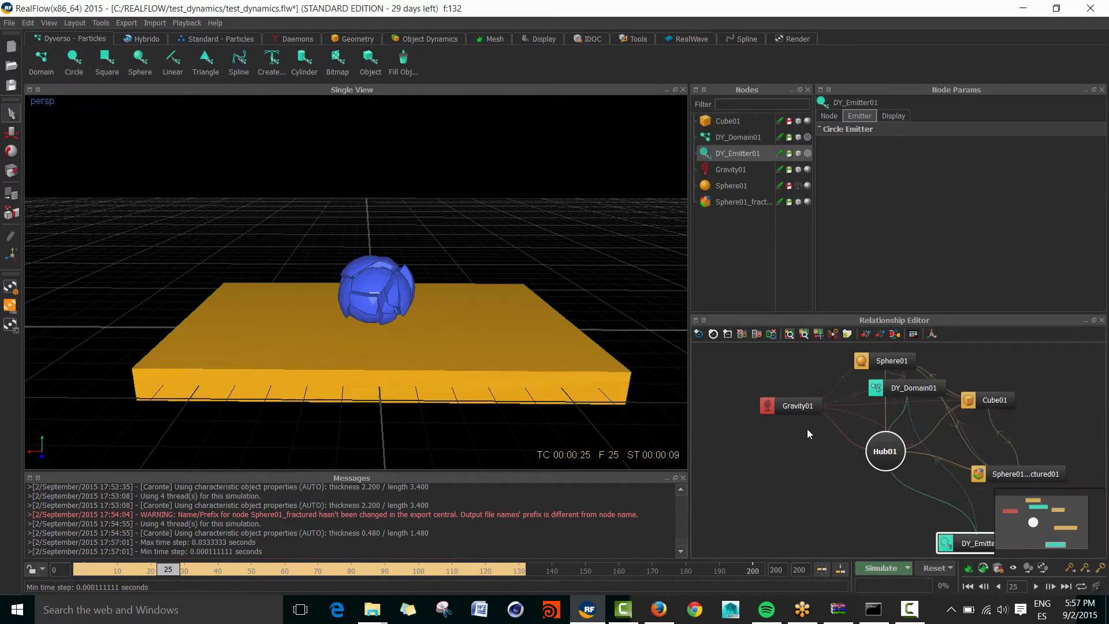
key(w)
drag(323, 305, 234, 303)
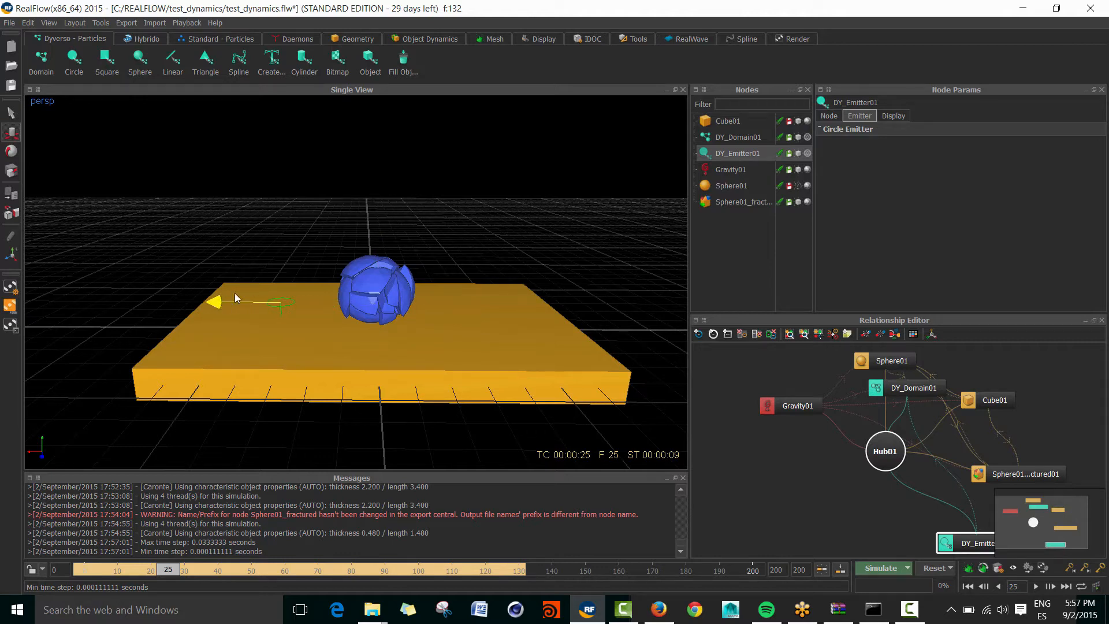
key(e)
drag(291, 237, 201, 288)
key(w)
drag(282, 310, 281, 287)
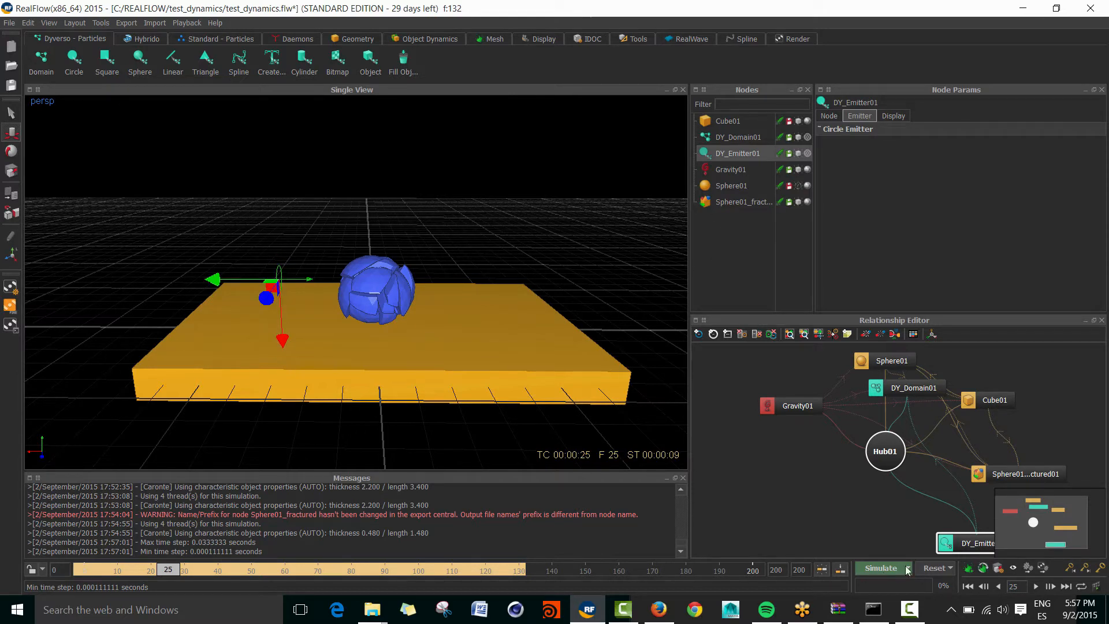
Reset the scene and simulate the particles together with the fractured sphere, stopping at about frame 41.
click(936, 569)
click(522, 310)
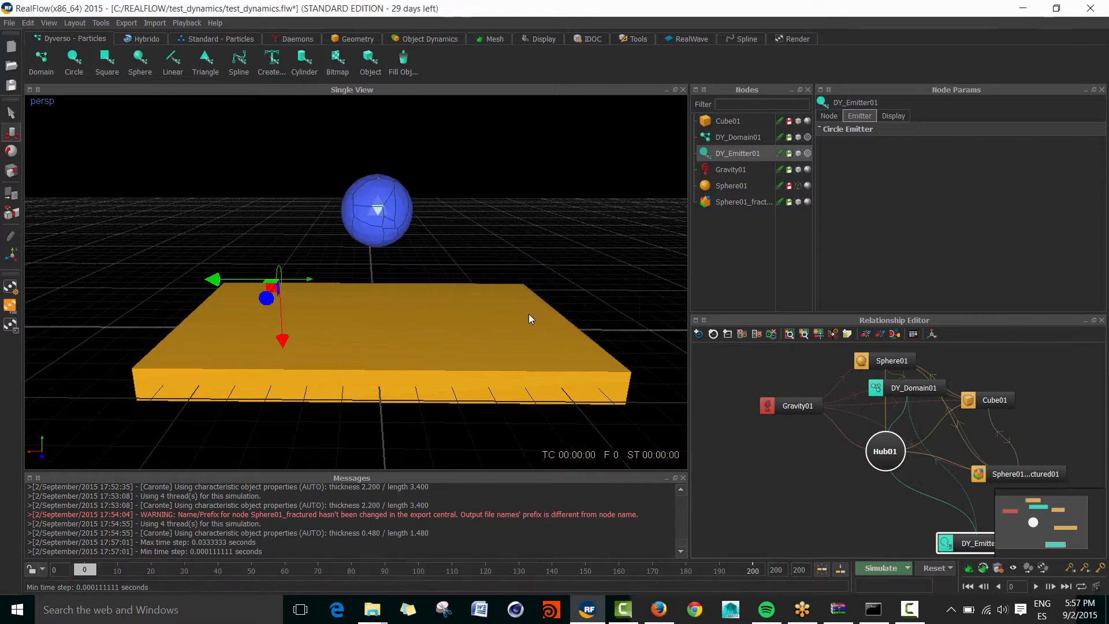
click(875, 568)
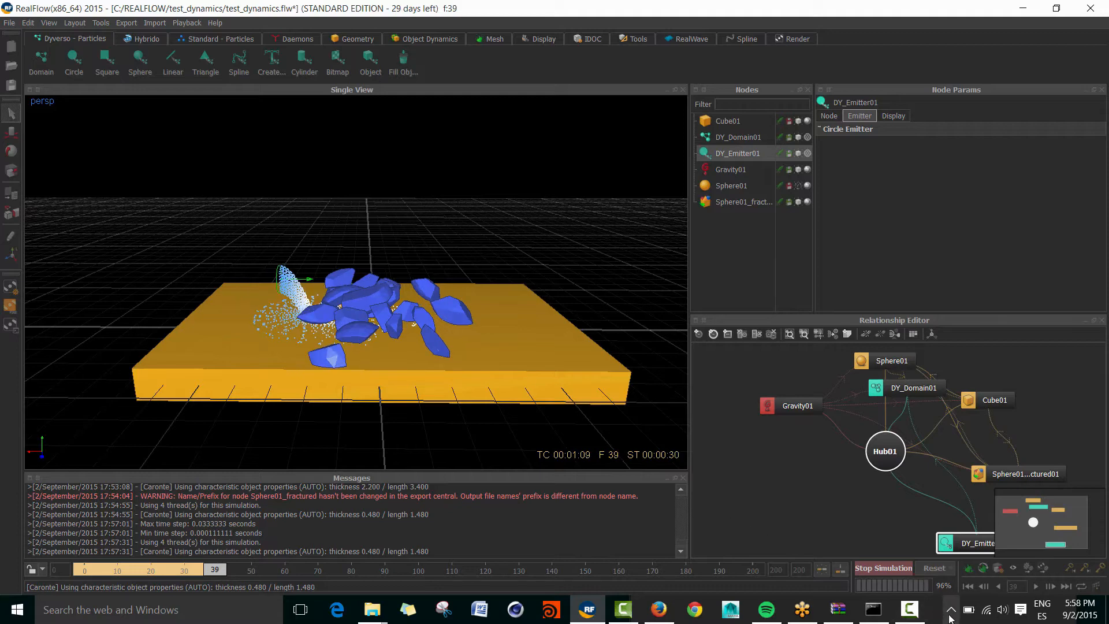
click(883, 568)
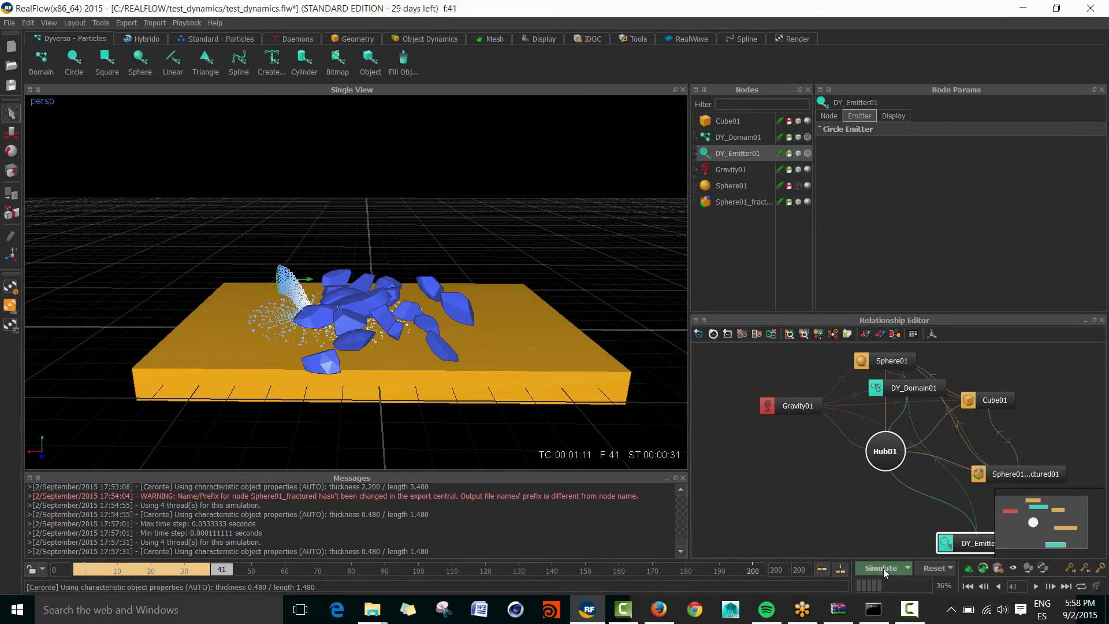
Reset the simulation data and delete the Dyverso domain, its emitter and the fractured sphere.
click(934, 568)
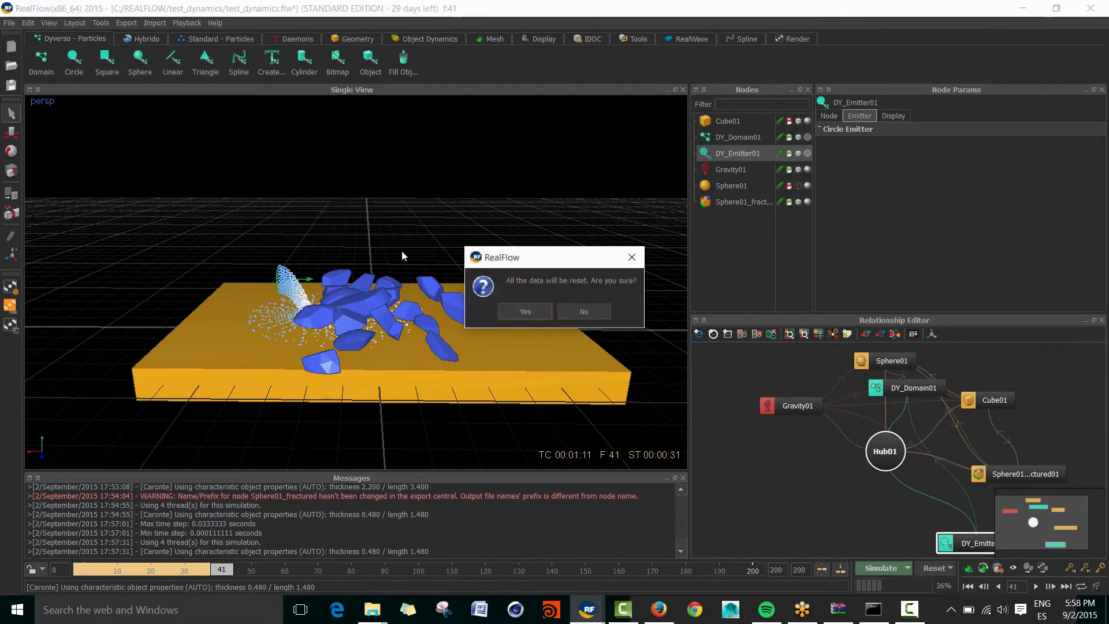
click(526, 312)
click(729, 142)
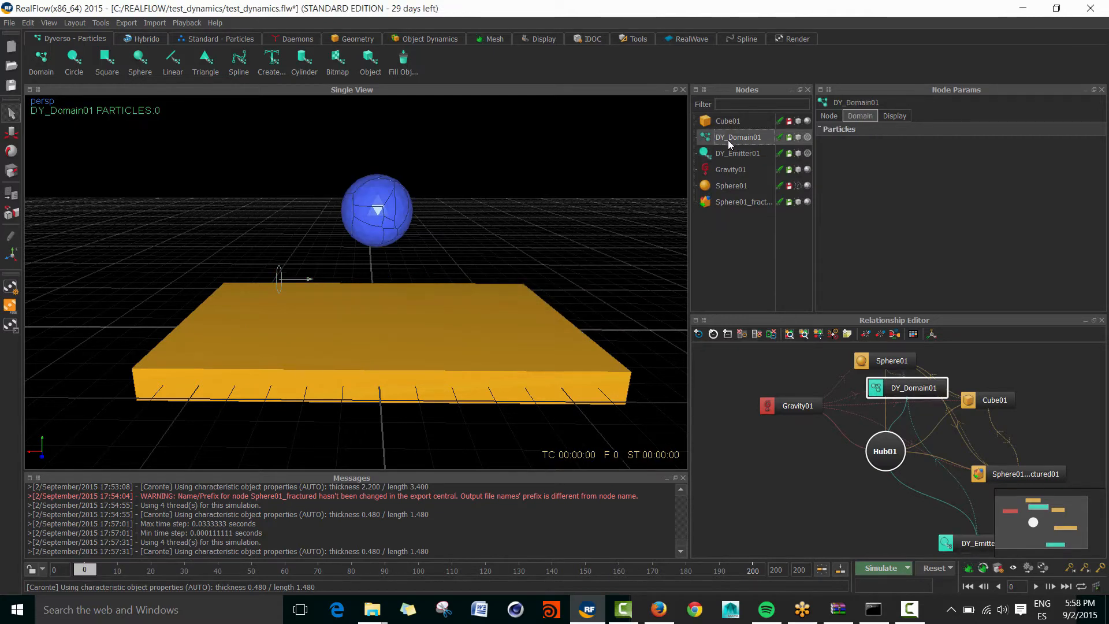
key(Delete)
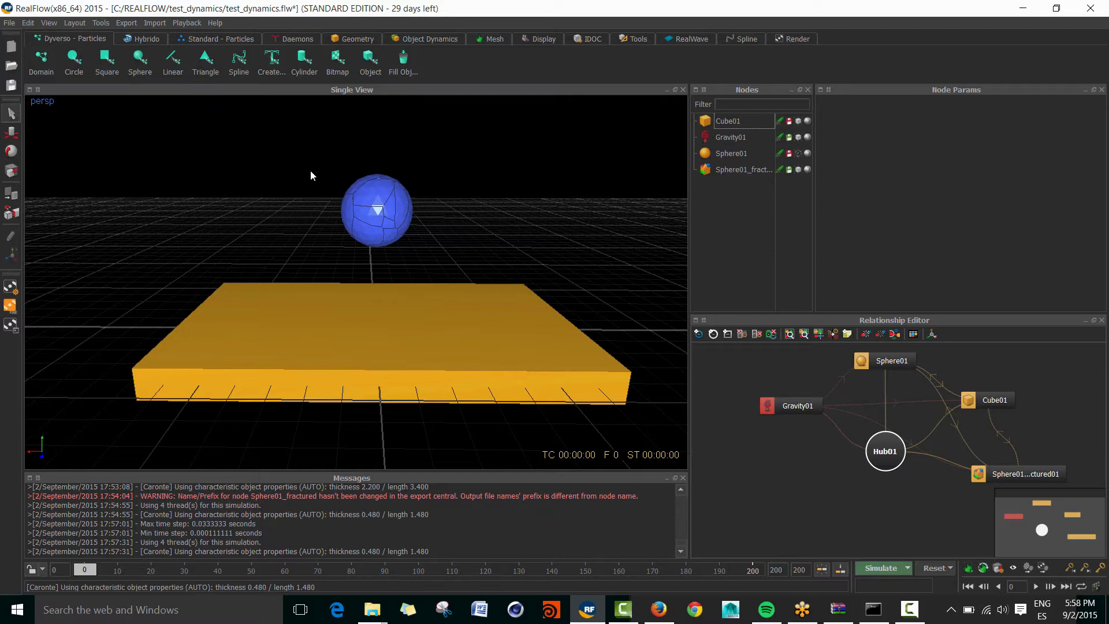
drag(333, 163, 431, 253)
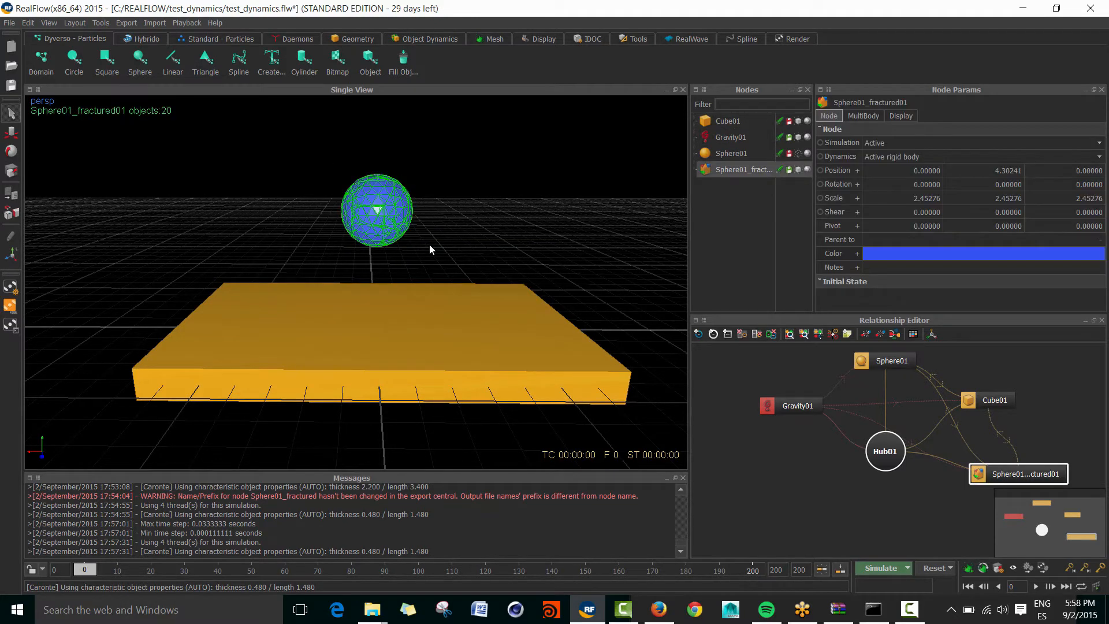
key(Delete)
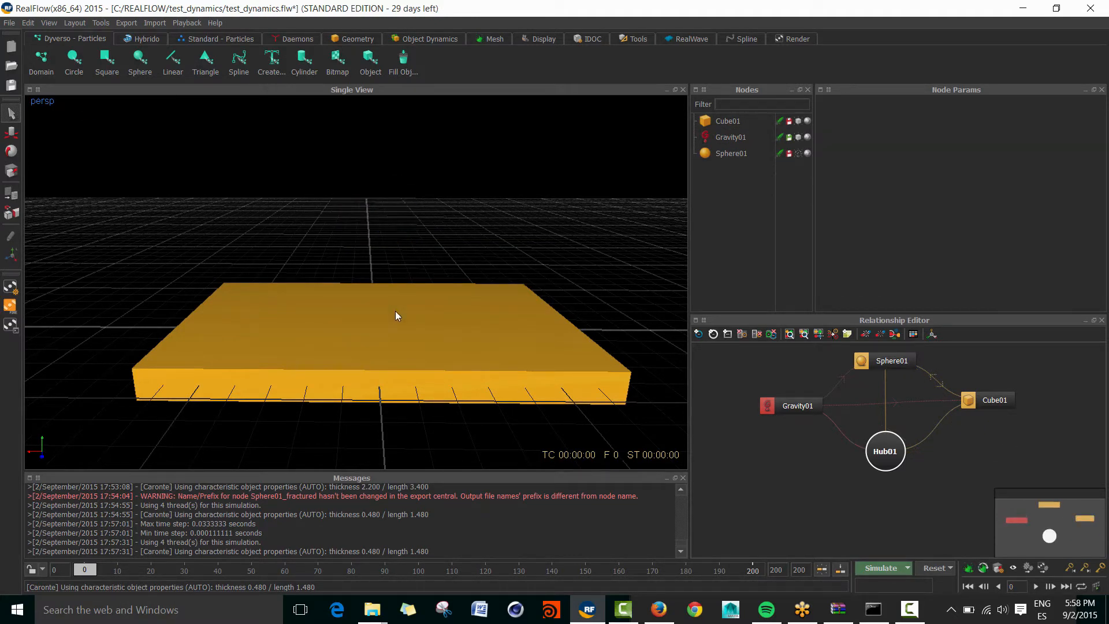
Add an open-top cube, scale it uniformly to about 3.65 and raise it to about 3.83 in Y above the slab.
alt+middle_drag(443, 298, 433, 348)
click(351, 38)
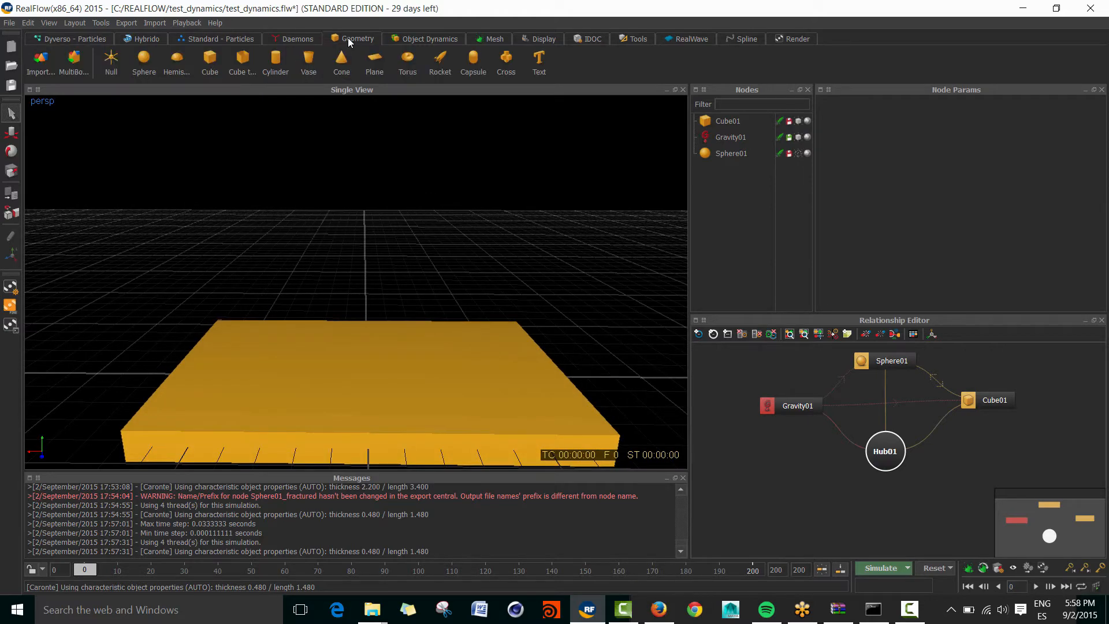
click(243, 59)
key(r)
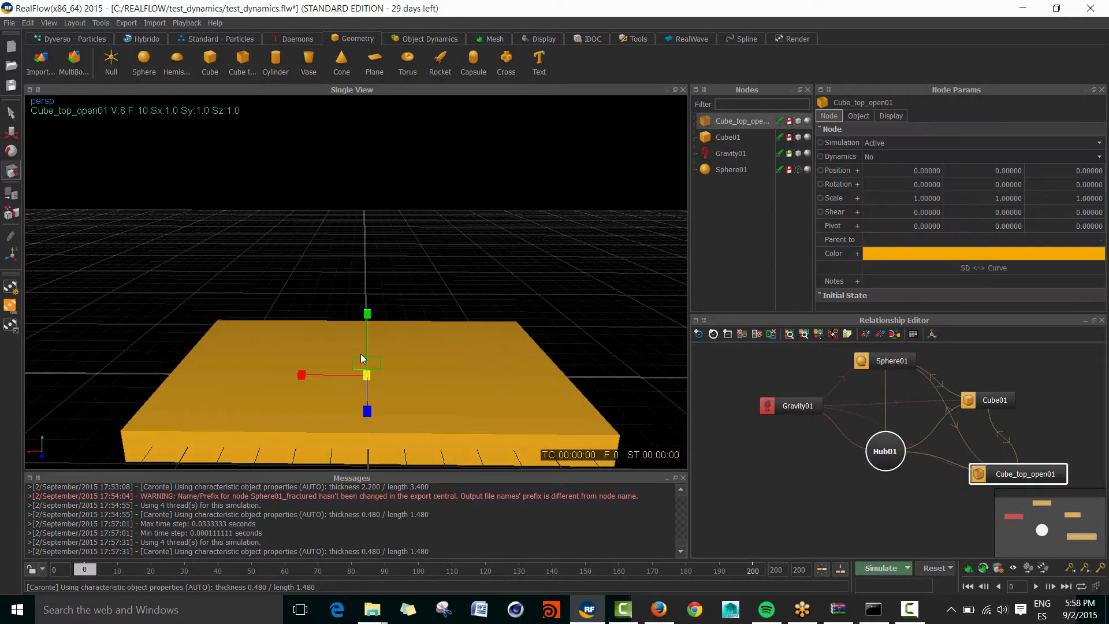
drag(373, 376, 418, 355)
key(w)
drag(370, 312, 413, 257)
Rotate the open-top cube to about 6.7, 25.2, 27.0 and lower it along the world vertical axis to about 1.07.
key(e)
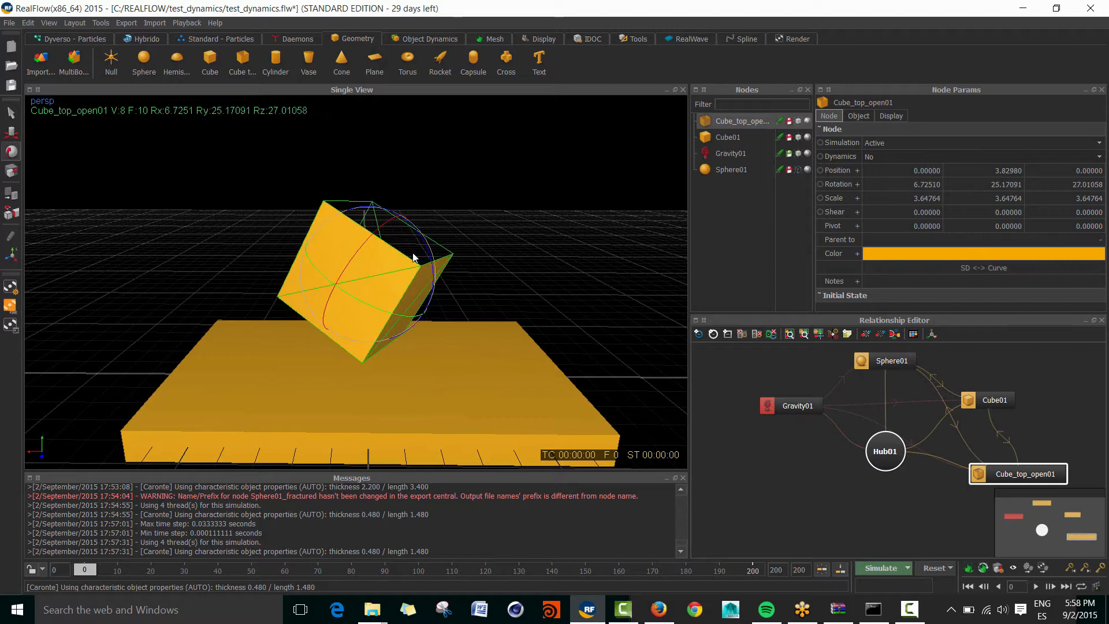
key(w)
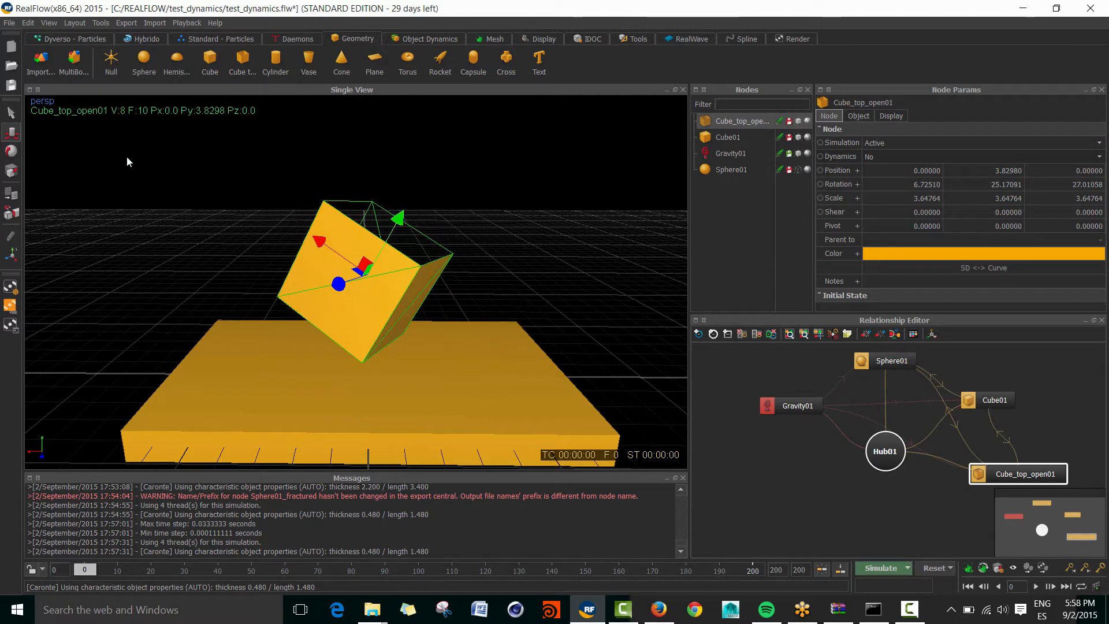
click(11, 254)
drag(368, 206, 368, 278)
alt+drag(499, 298, 462, 306)
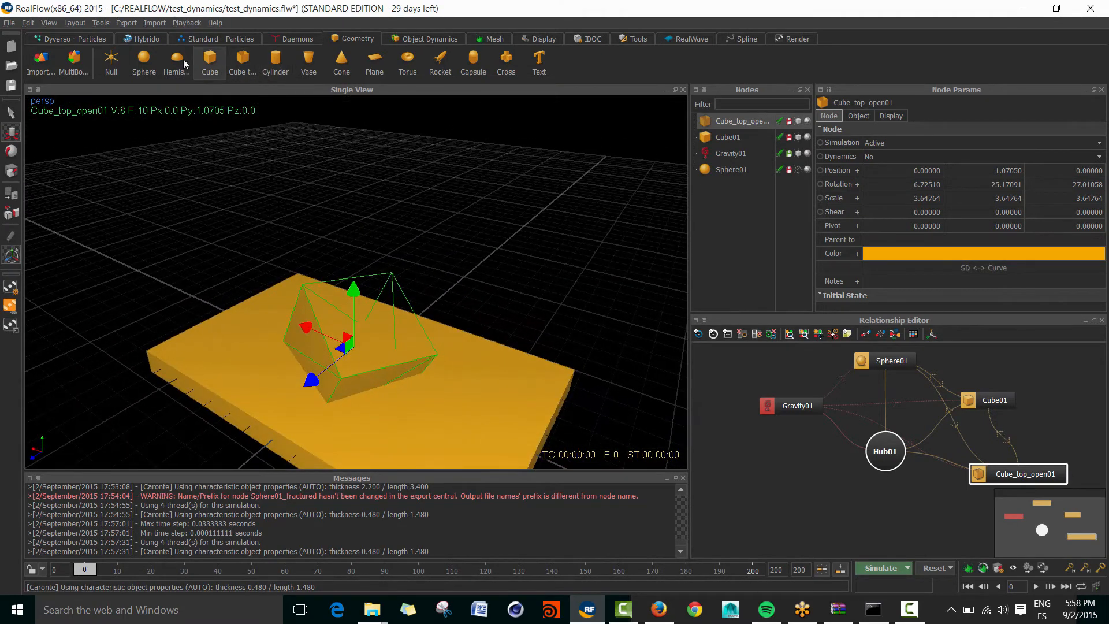
Add a sphere and raise it to about 5.98 in Y above the open-top cube, discarding an extra hemisphere.
click(144, 59)
drag(354, 291, 324, 147)
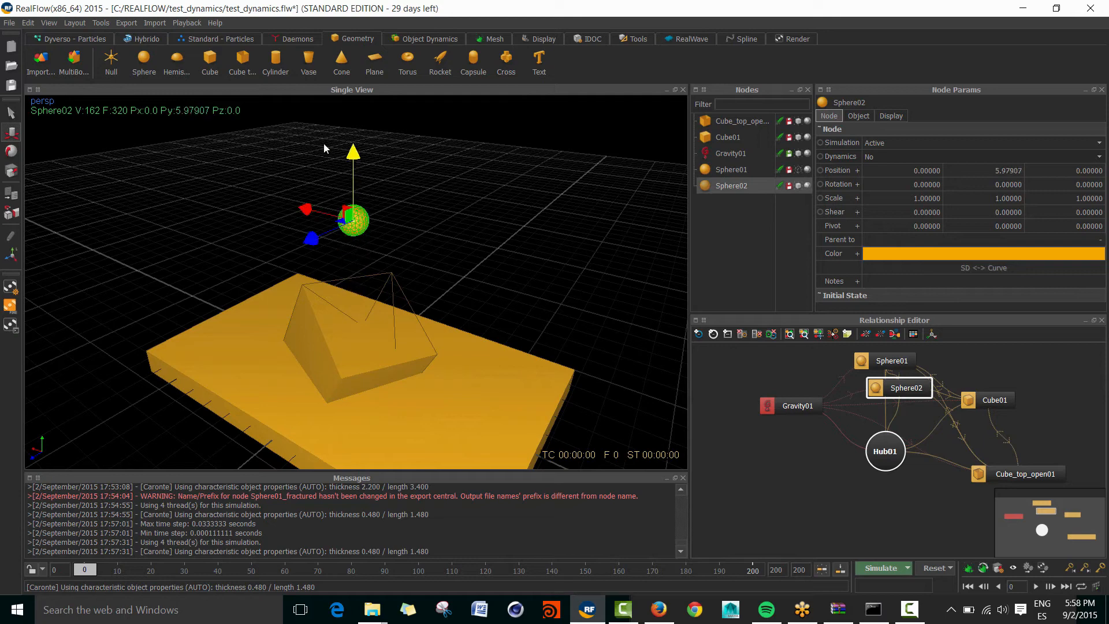
click(177, 60)
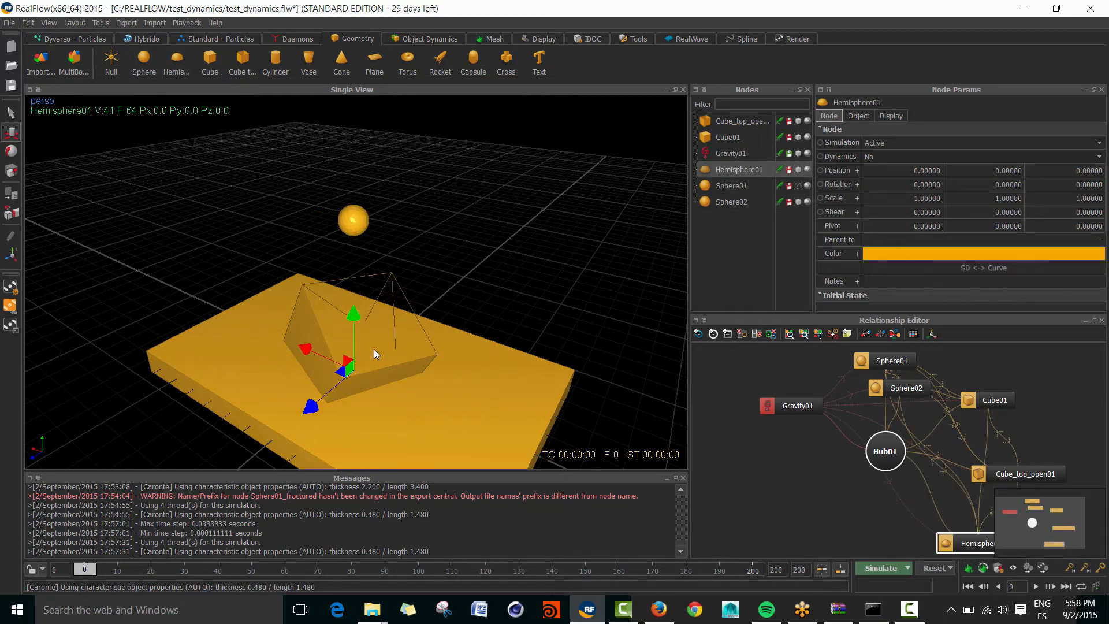
key(Delete)
Add a cylinder above the open-top cube at about -1.38, 4.79, 0 and rotate it to about 21.9, 0, 47.9.
click(278, 64)
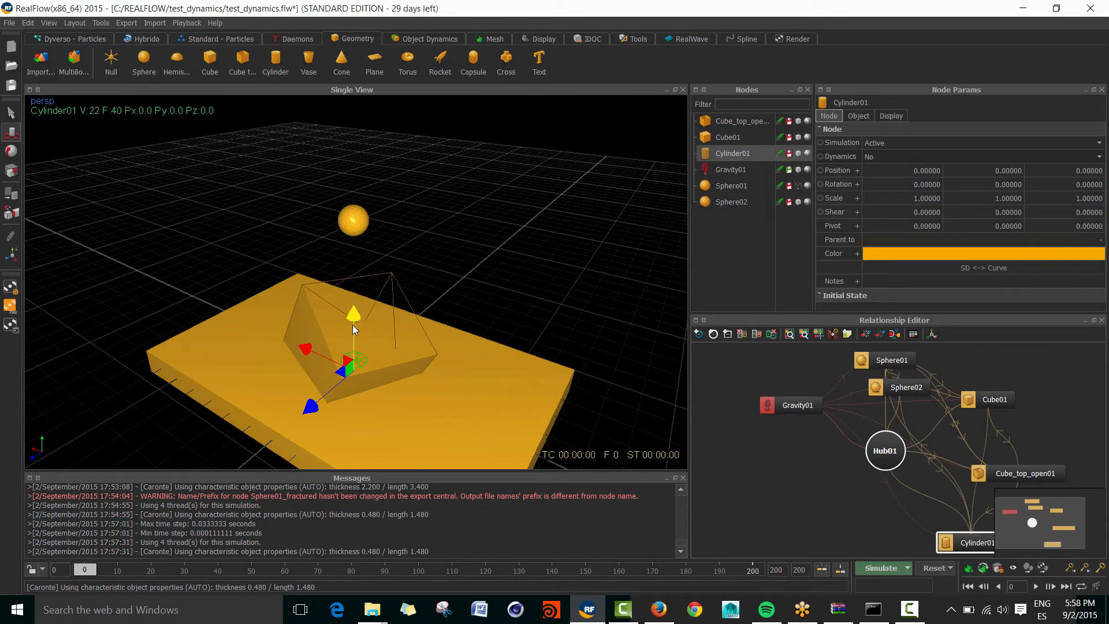
drag(353, 317, 342, 238)
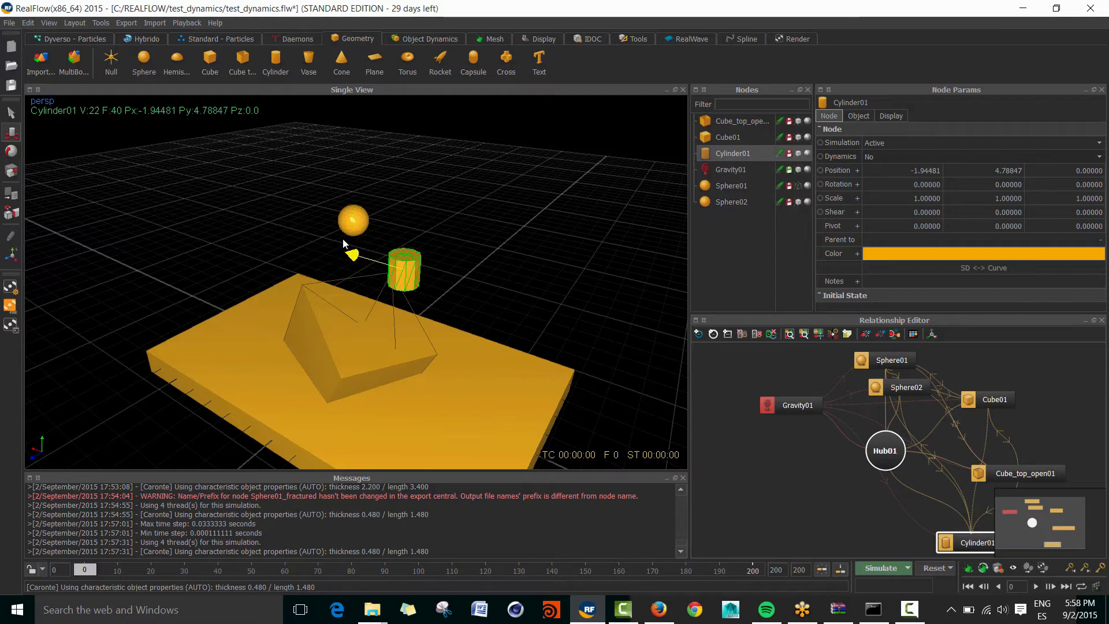
key(e)
drag(403, 206, 384, 239)
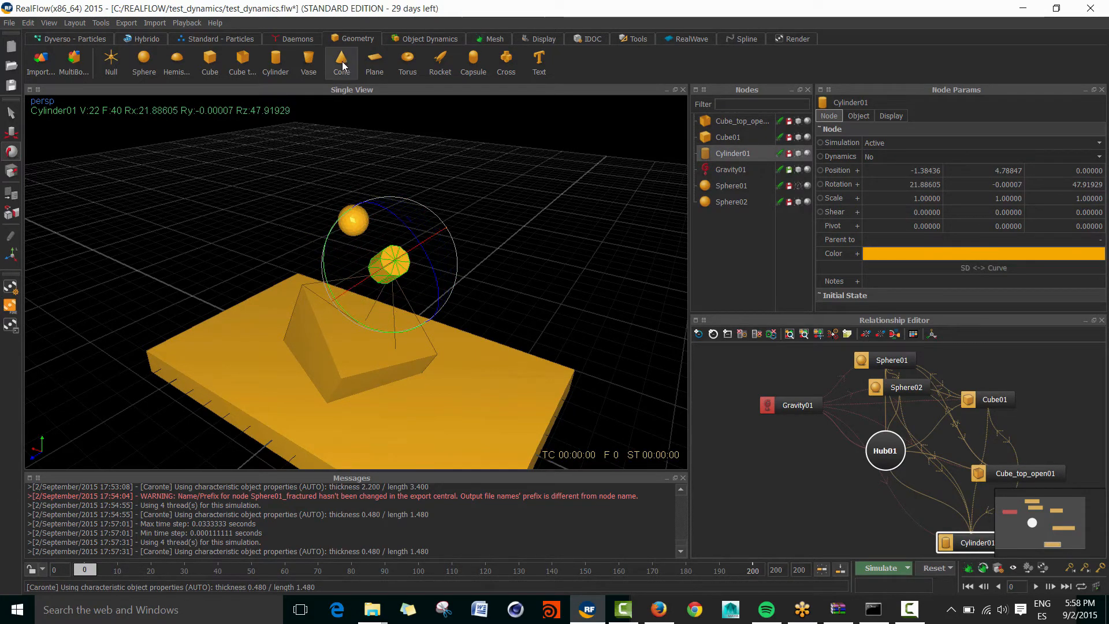
Add a cross object, raise it to about 4.98 in Y and scale it uniformly to about 0.54.
click(494, 61)
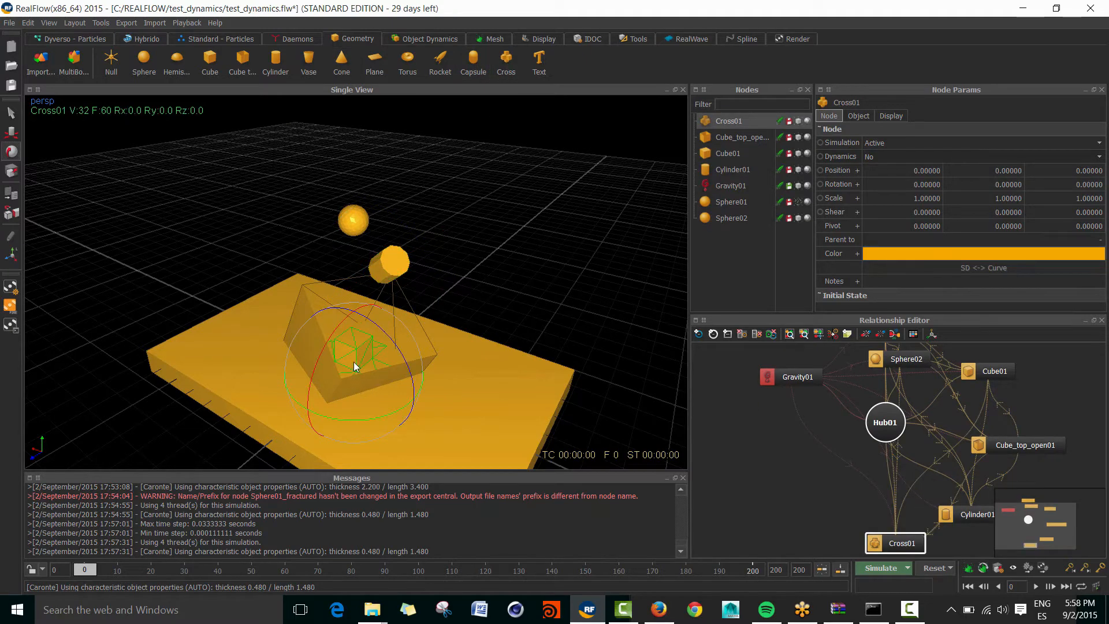
key(w)
drag(353, 319, 342, 158)
key(r)
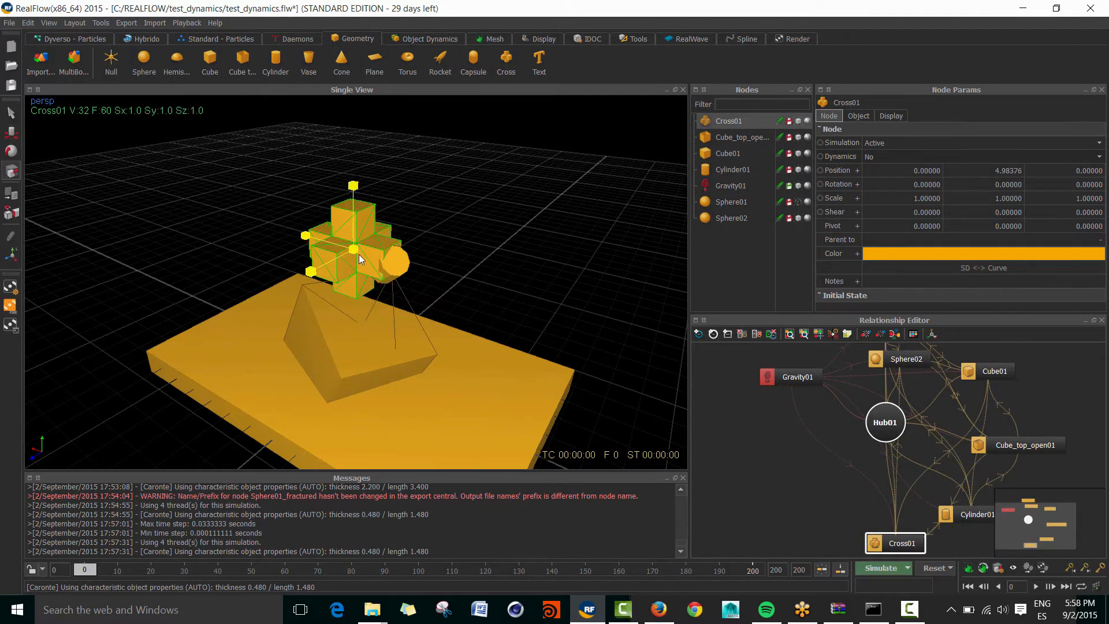
drag(359, 254, 339, 254)
Rotate the cross to about 67.8, -115.6, 137.7 and move it to about -1.27, 4.26, 0.92.
key(e)
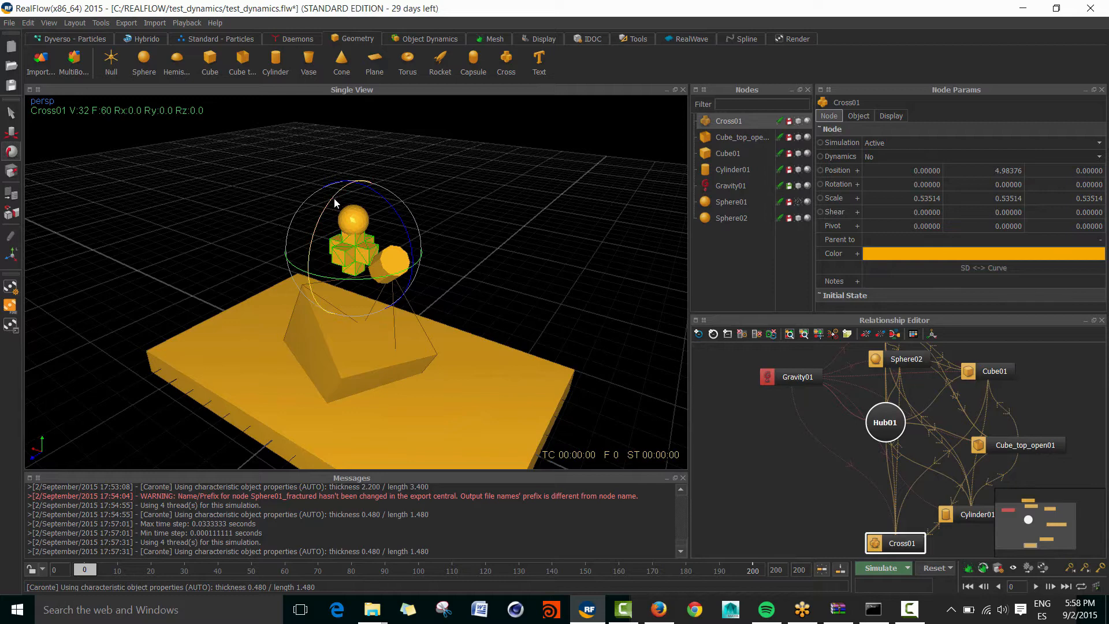
drag(334, 199, 452, 321)
key(w)
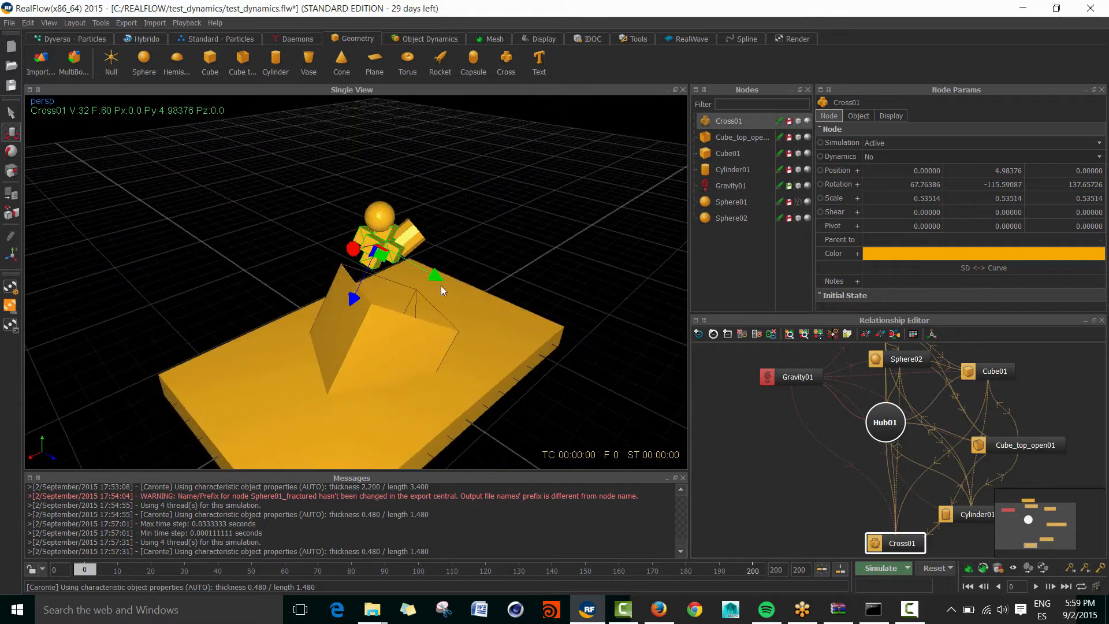
drag(441, 284, 355, 281)
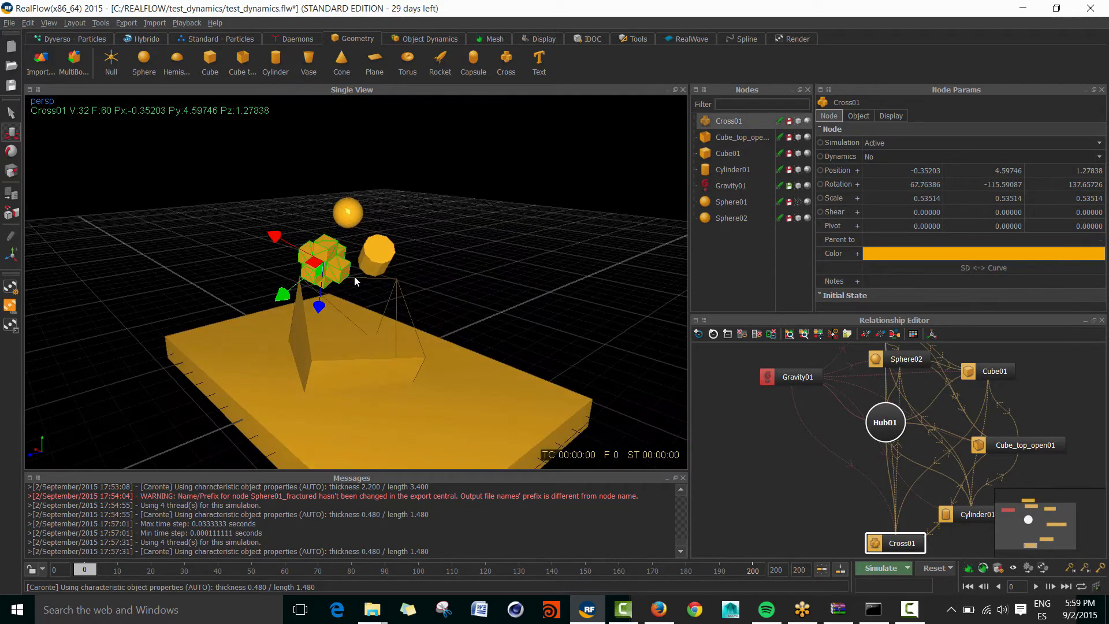
drag(274, 236, 309, 255)
Reposition the cylinder above the open-top cube at about -1.56, 4.95, -0.6.
alt+drag(321, 268, 409, 260)
click(337, 240)
drag(283, 259, 471, 238)
Make the new sphere, the cylinder and the cross active rigid bodies together.
drag(334, 172, 449, 260)
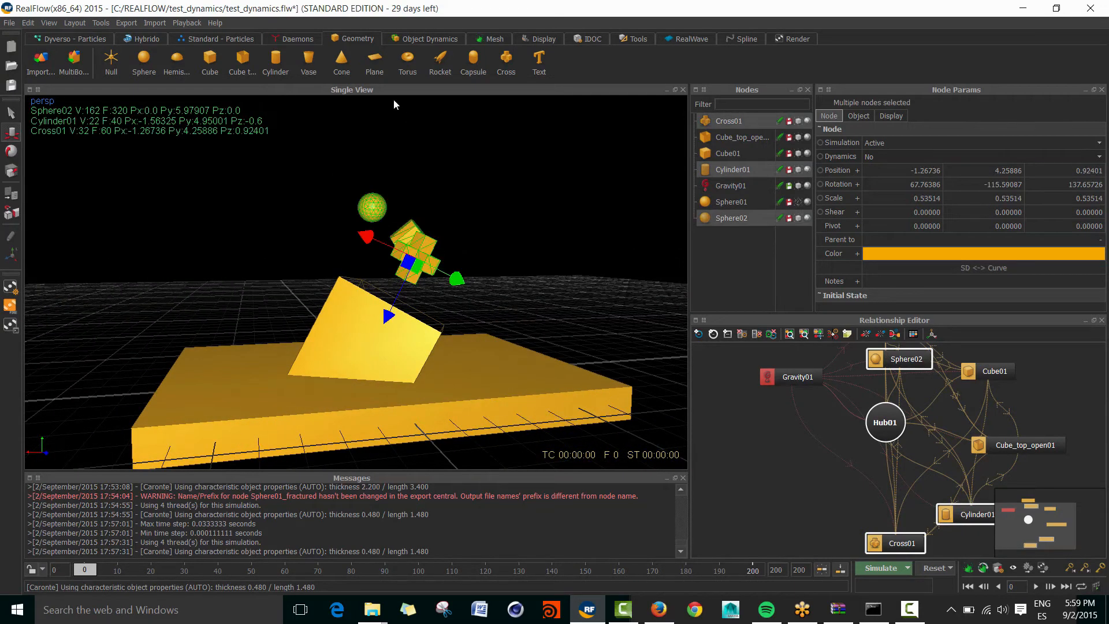
click(428, 39)
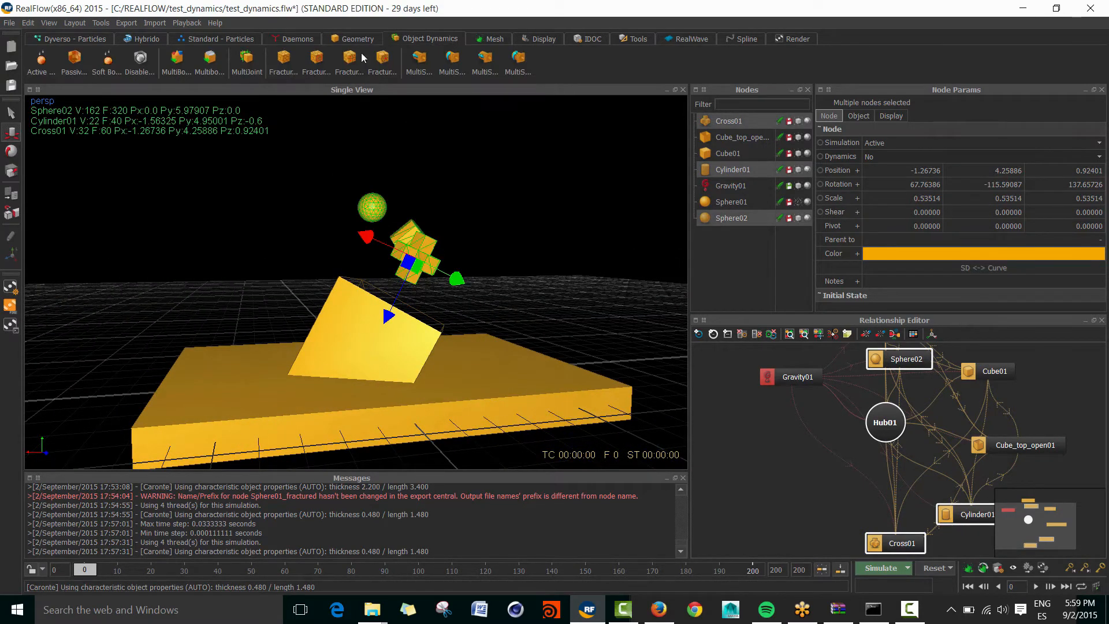
click(41, 65)
alt+drag(389, 290, 320, 333)
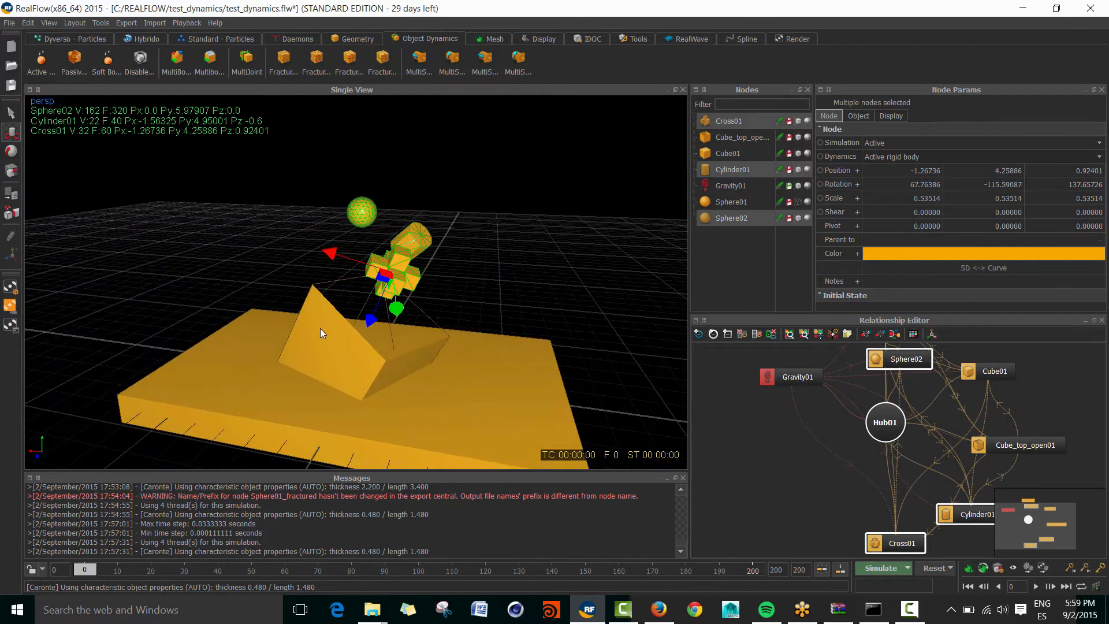
Make the tilted open-top cube a passive rigid body.
click(328, 314)
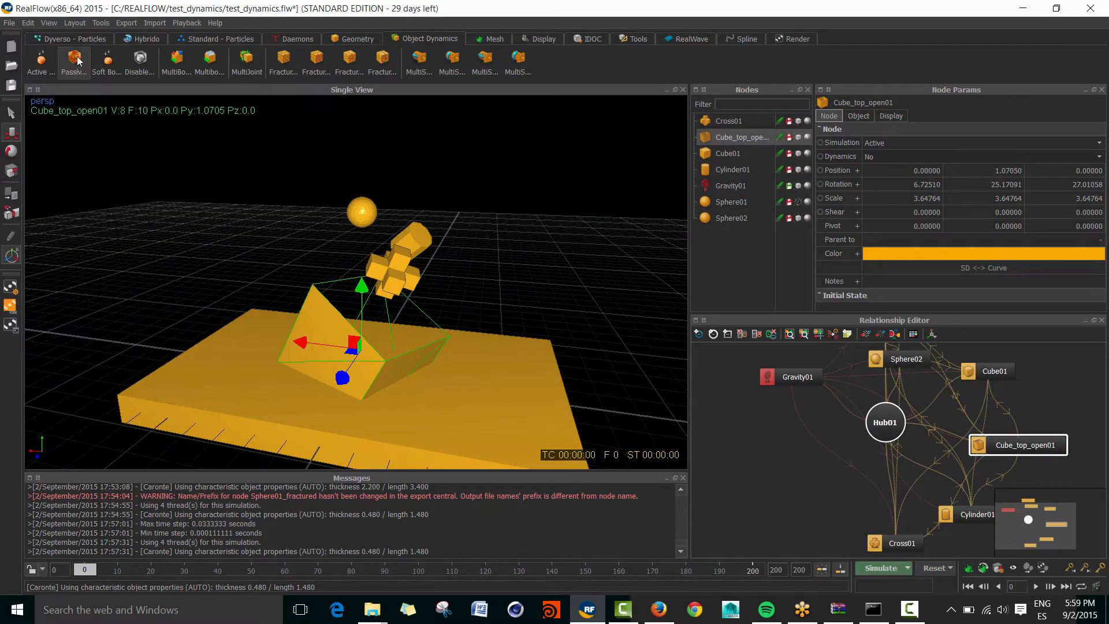
alt+drag(511, 313, 374, 316)
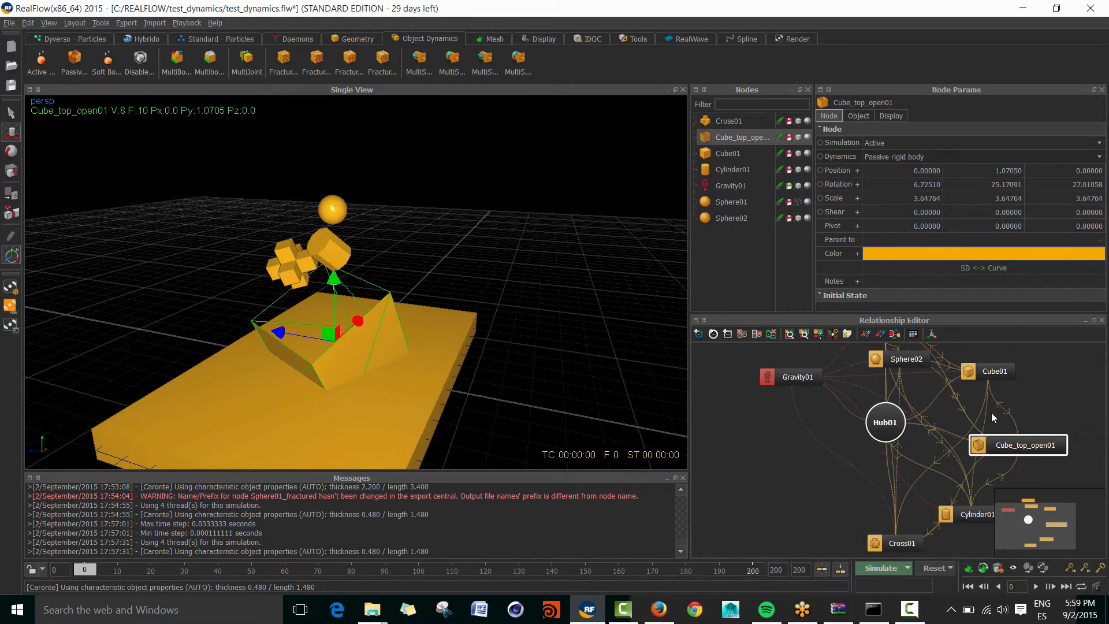
Hide the direct node-to-node links in the Relationship Editor, keeping the hub connections, and move Hub01 slightly lower.
scroll(985, 401, down, 1)
middle_drag(983, 400, 941, 446)
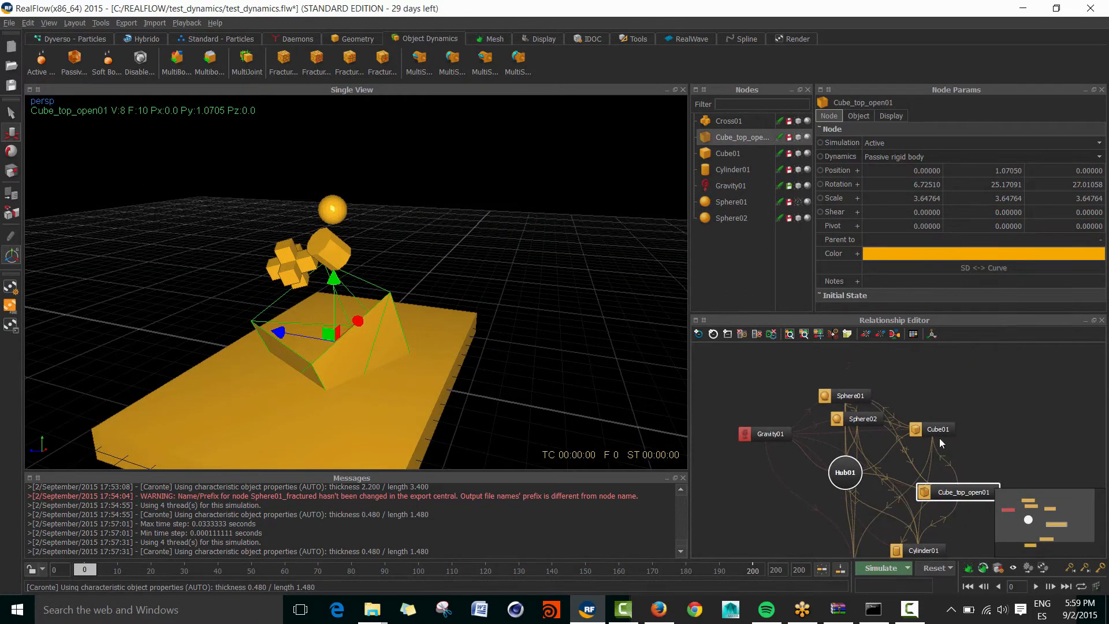
click(879, 335)
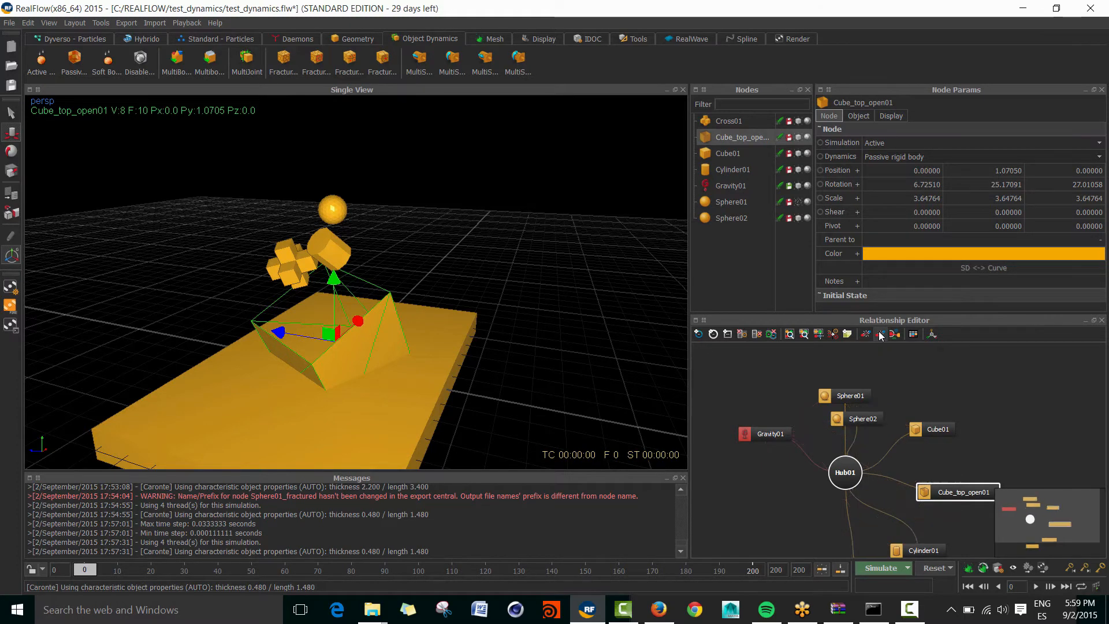
middle_drag(883, 491, 897, 456)
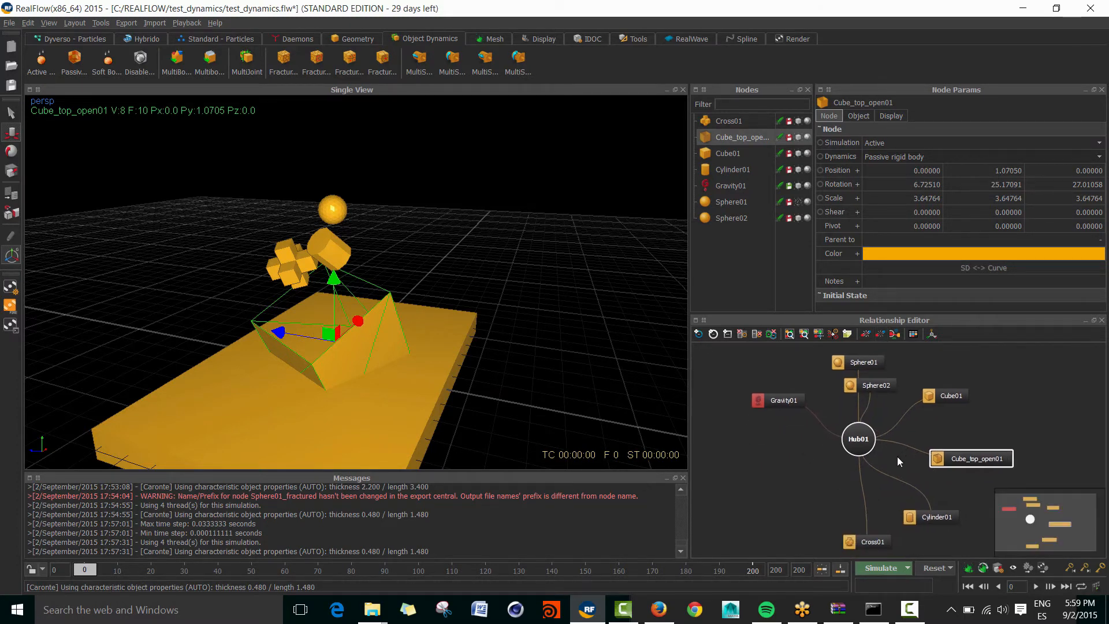
click(857, 442)
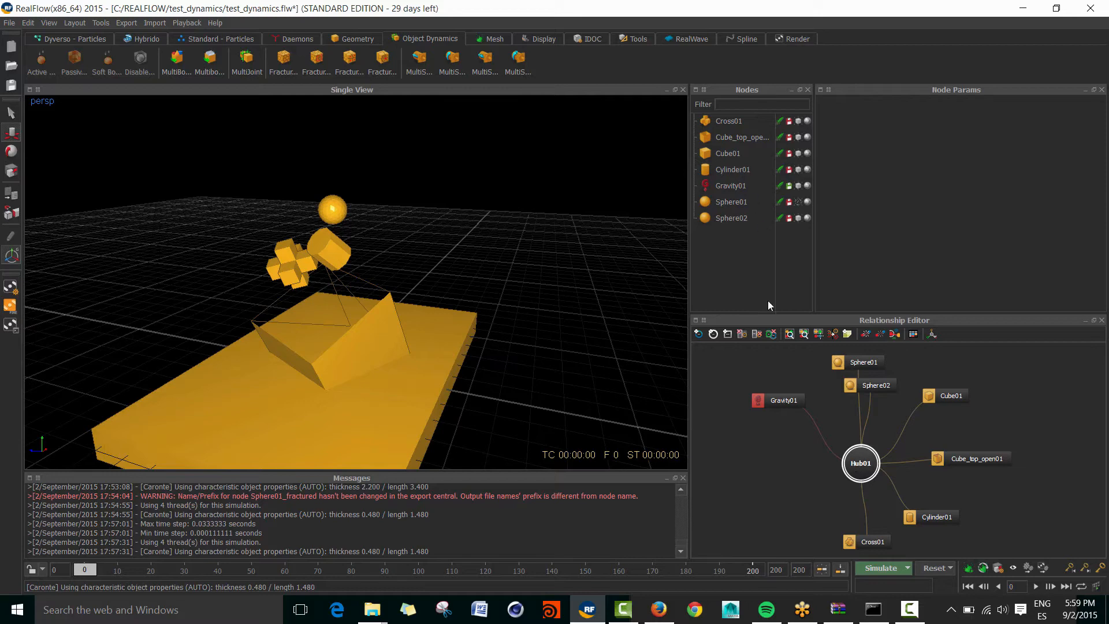
Color the open-top cube and the slab together in red (255, 0, 4).
click(972, 459)
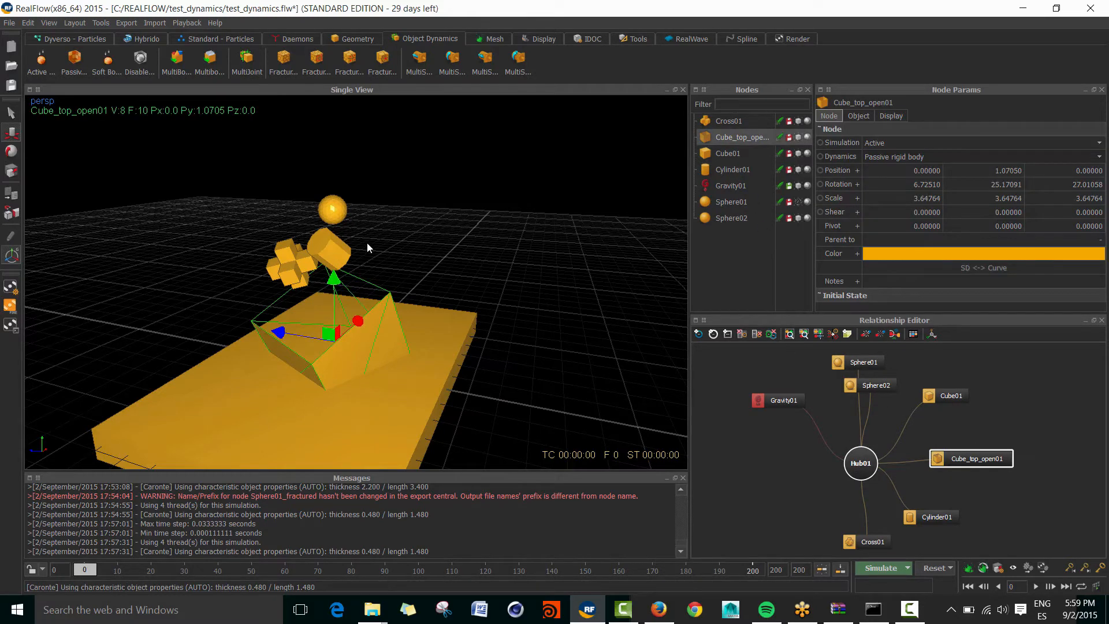
alt+drag(378, 346, 480, 340)
click(537, 305)
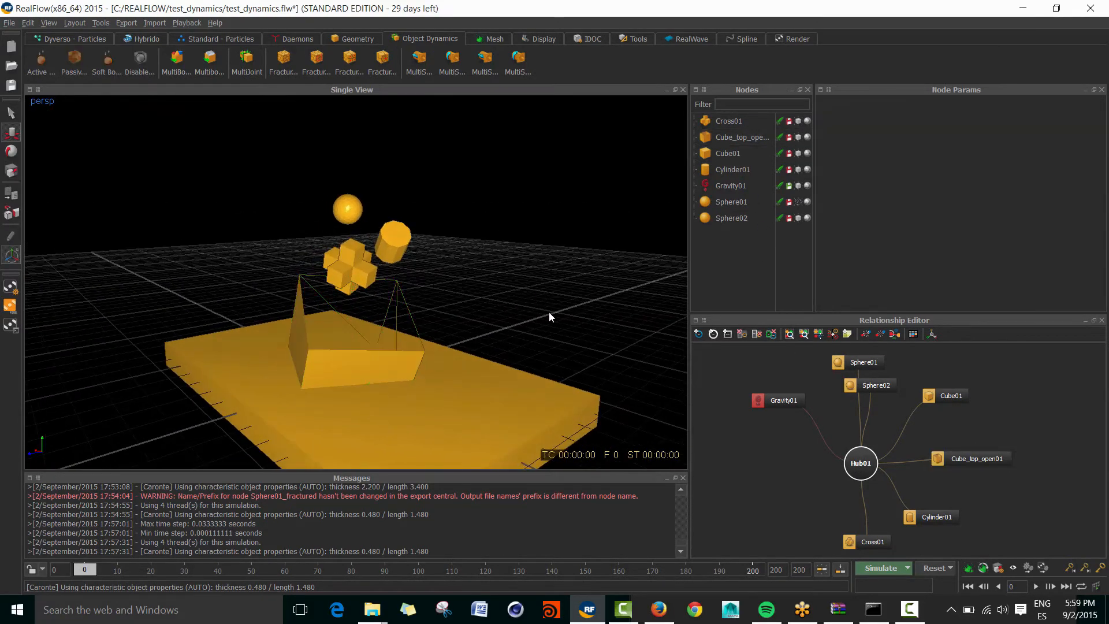
alt+drag(550, 312, 545, 324)
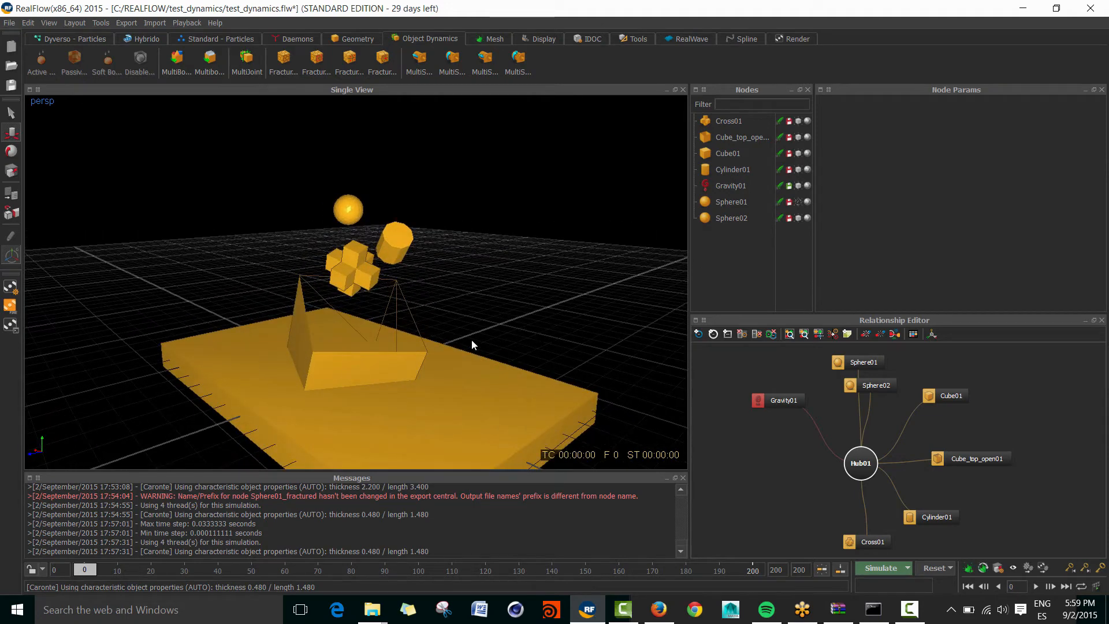
click(403, 369)
shift+click(472, 403)
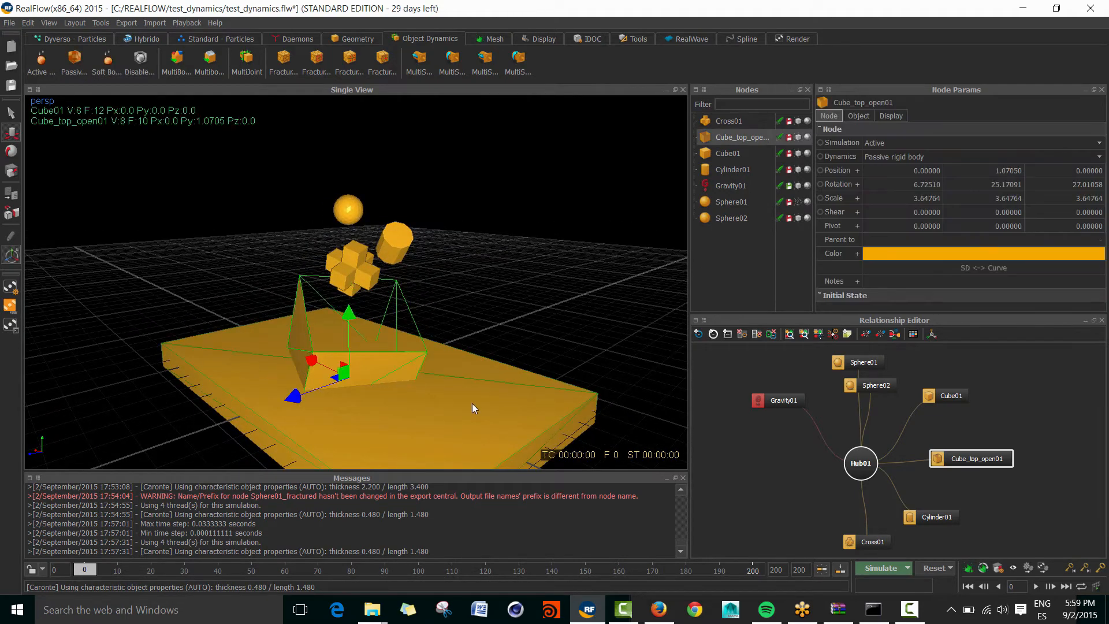
click(903, 258)
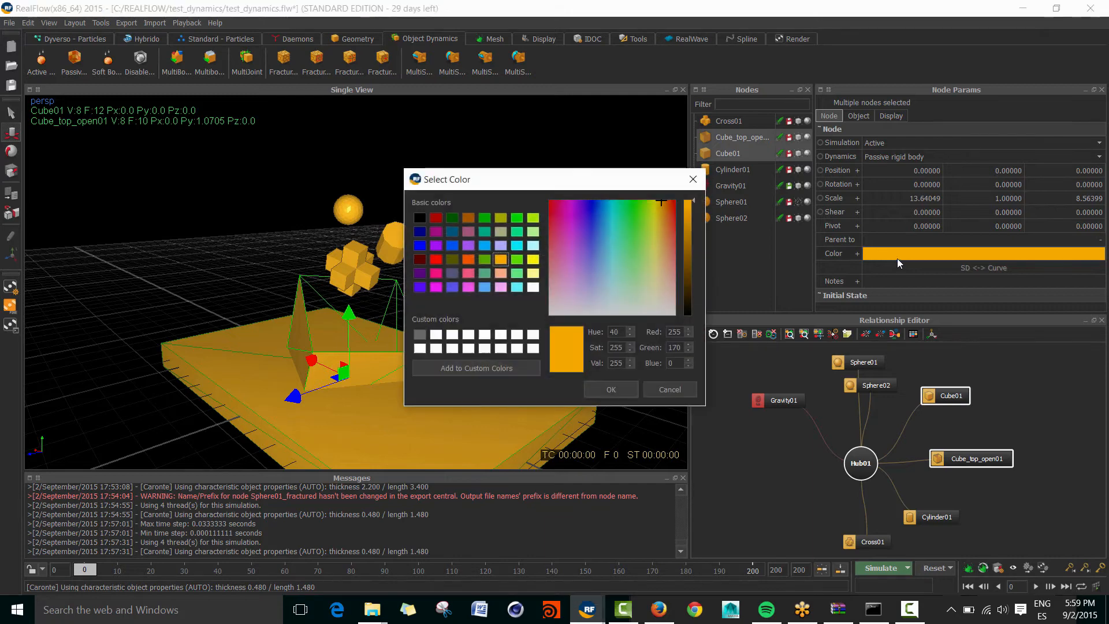
drag(580, 220, 514, 174)
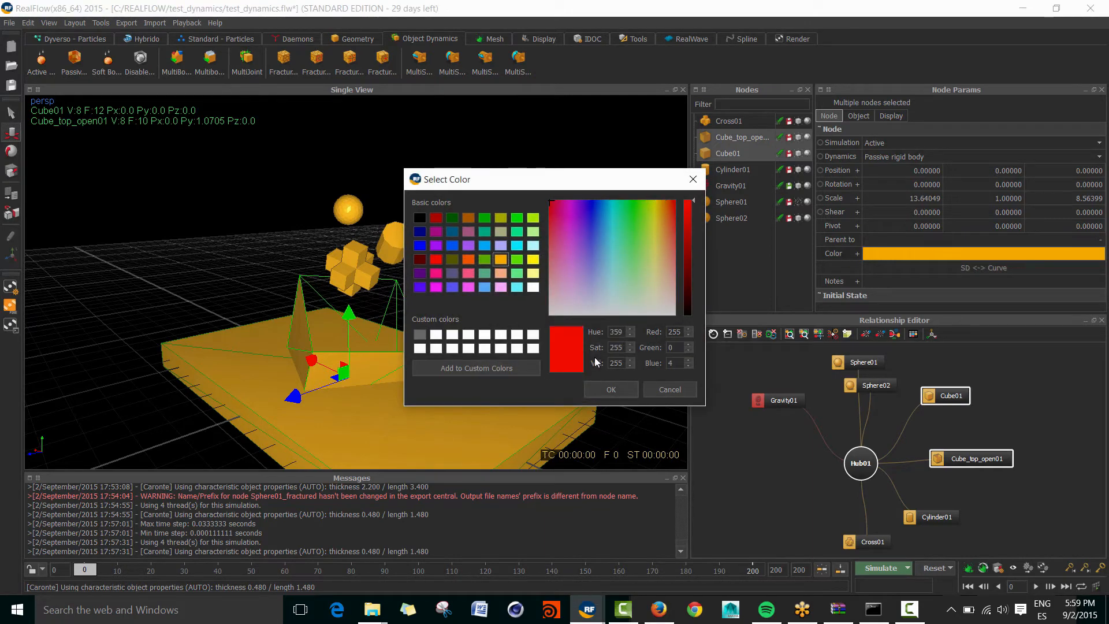
click(605, 391)
click(536, 282)
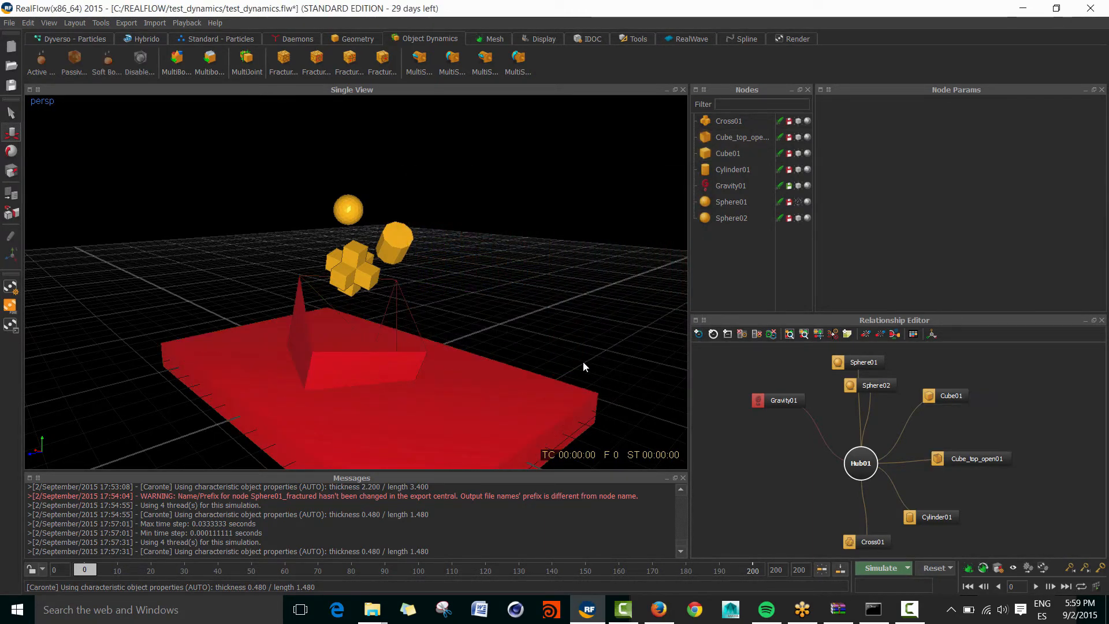
Simulate the drop up to frame 111 and examine how the sphere, cross and cylinder land in the open-top cube.
click(891, 569)
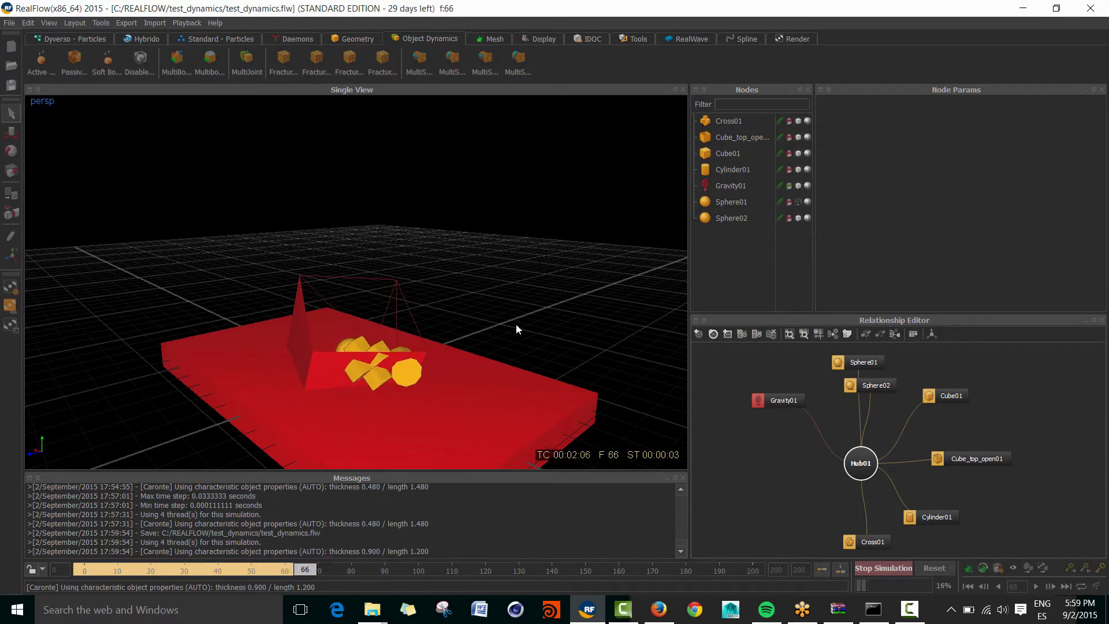
alt+drag(515, 324, 374, 321)
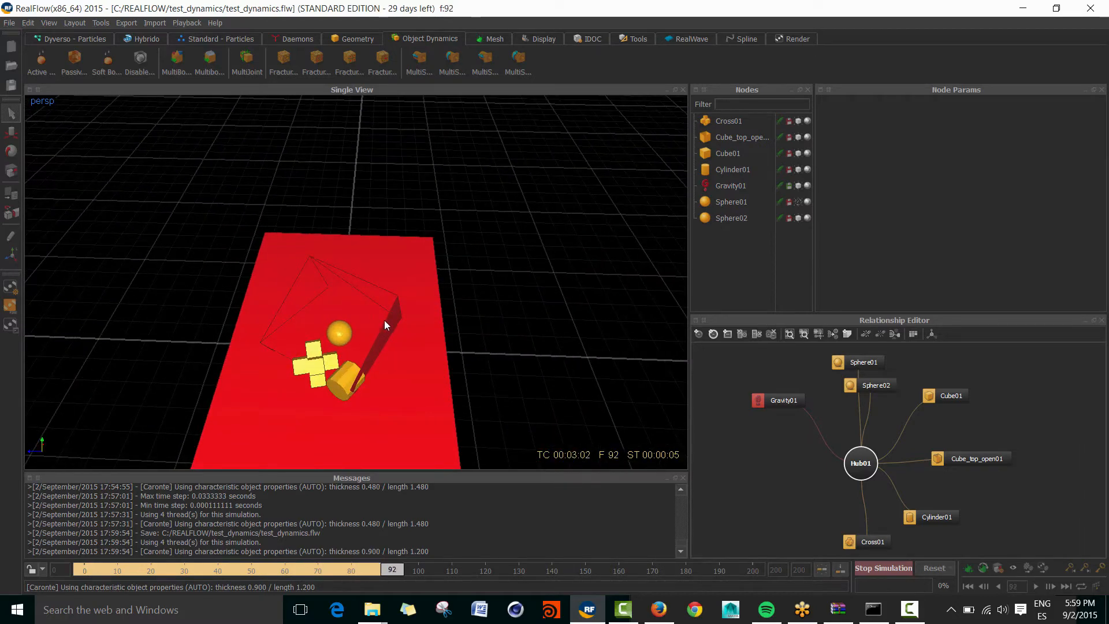
click(274, 336)
alt+drag(273, 336, 357, 316)
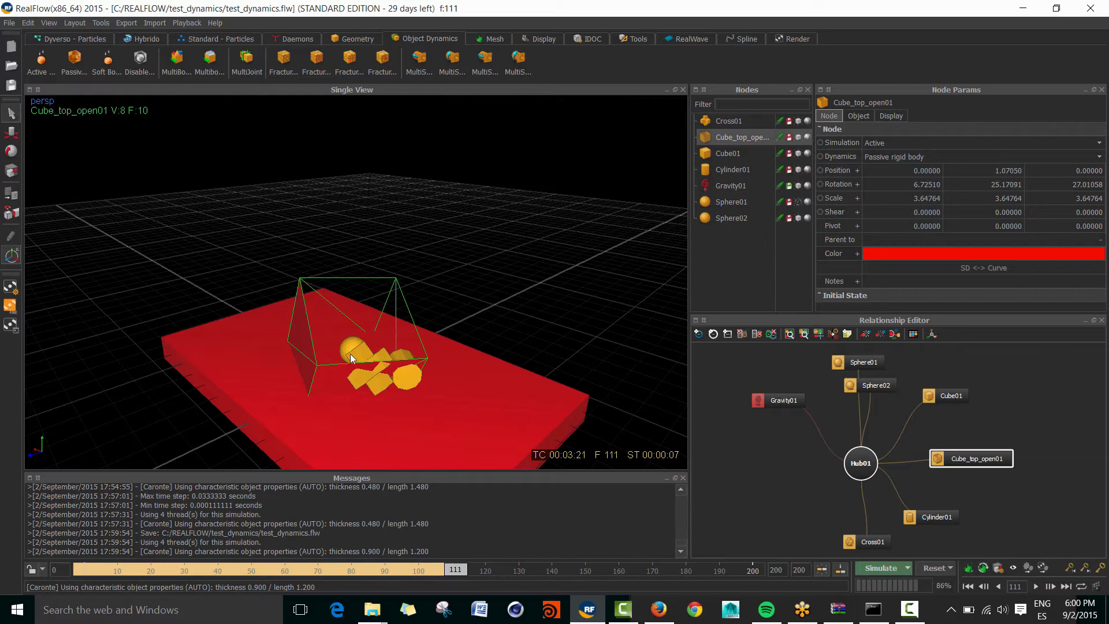
alt+drag(355, 380, 365, 414)
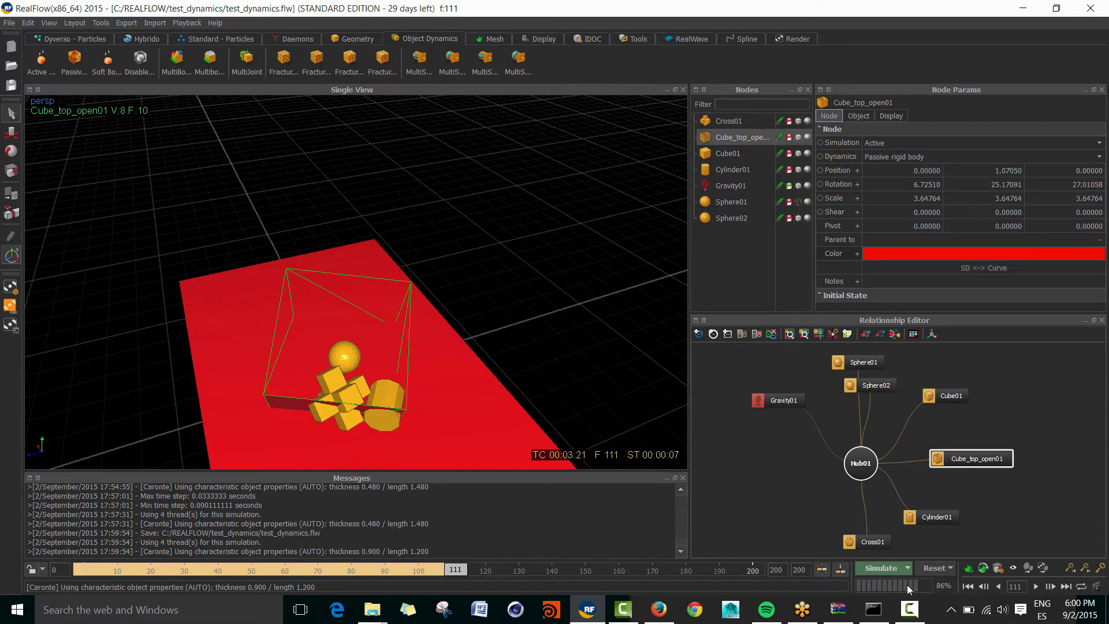
Reset the simulation to frame 0 and view the objects from the front.
click(931, 568)
click(526, 312)
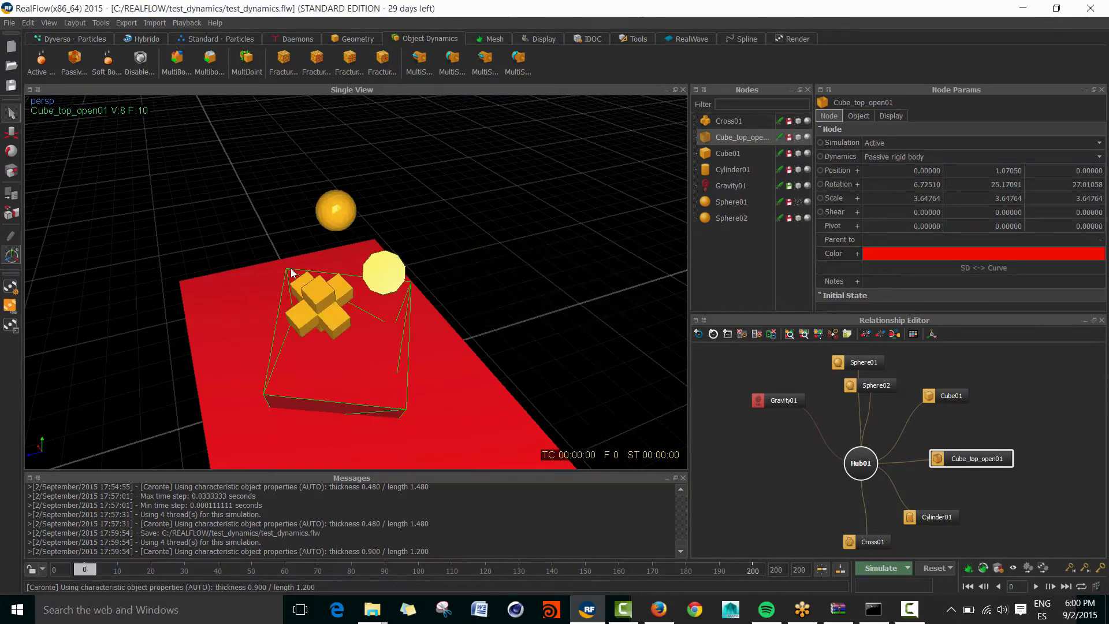
alt+drag(493, 286, 498, 328)
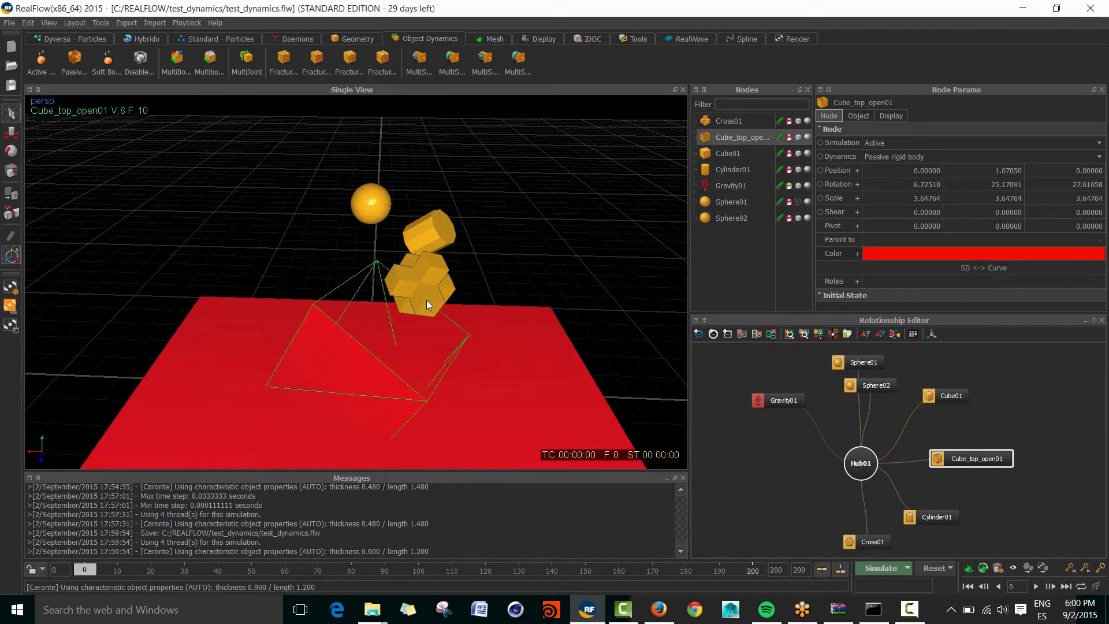
Open the recent project marbles.flw and select the jar.
click(9, 22)
mouse_move(116, 176)
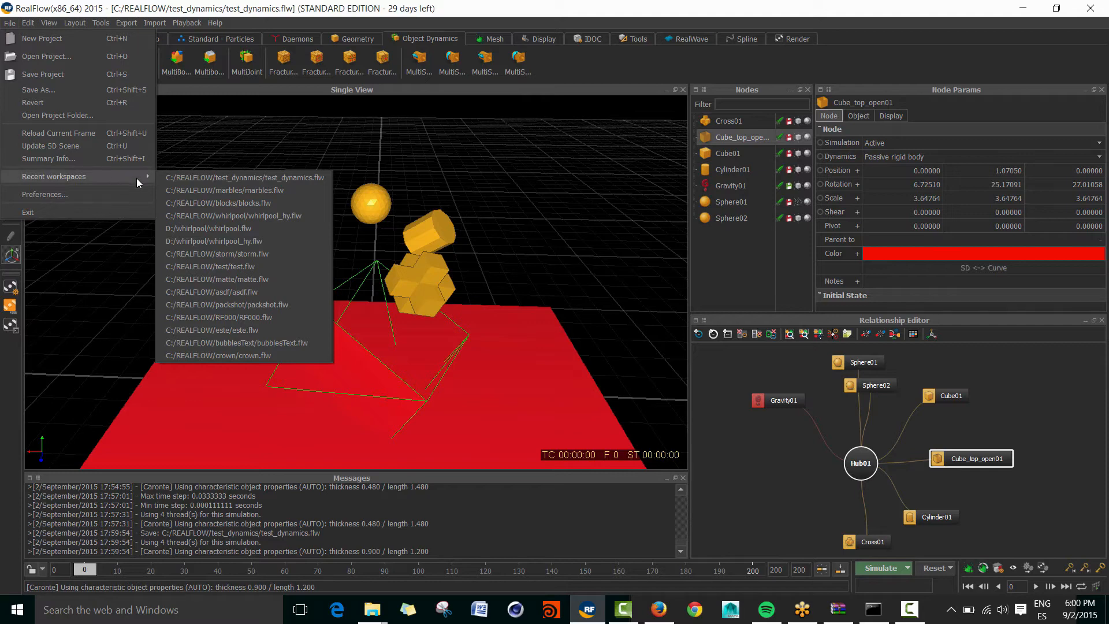
click(242, 191)
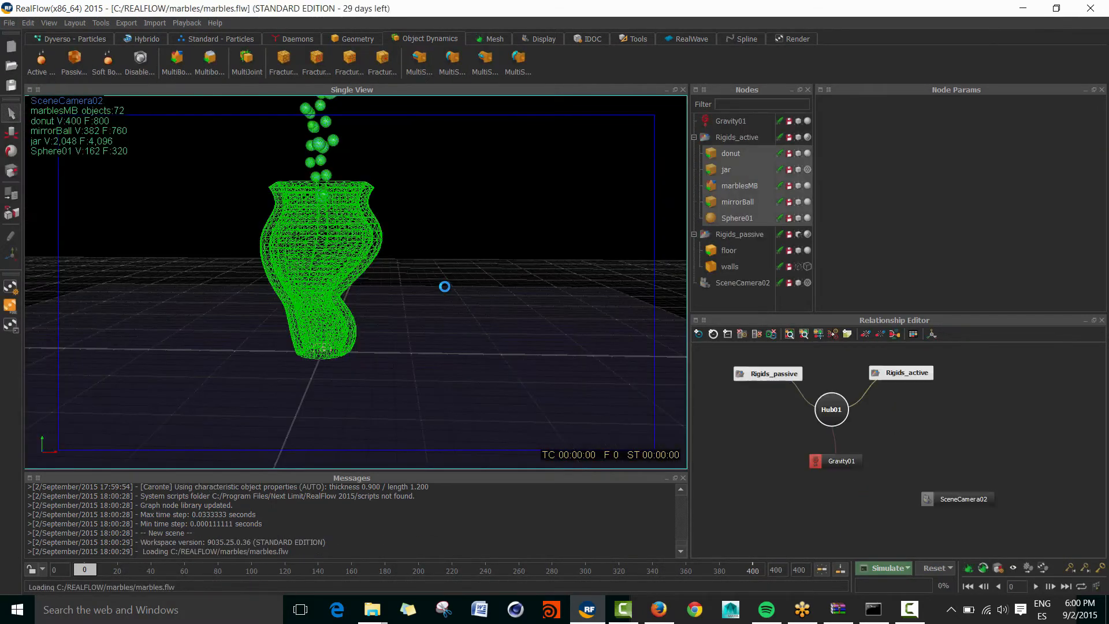
click(358, 232)
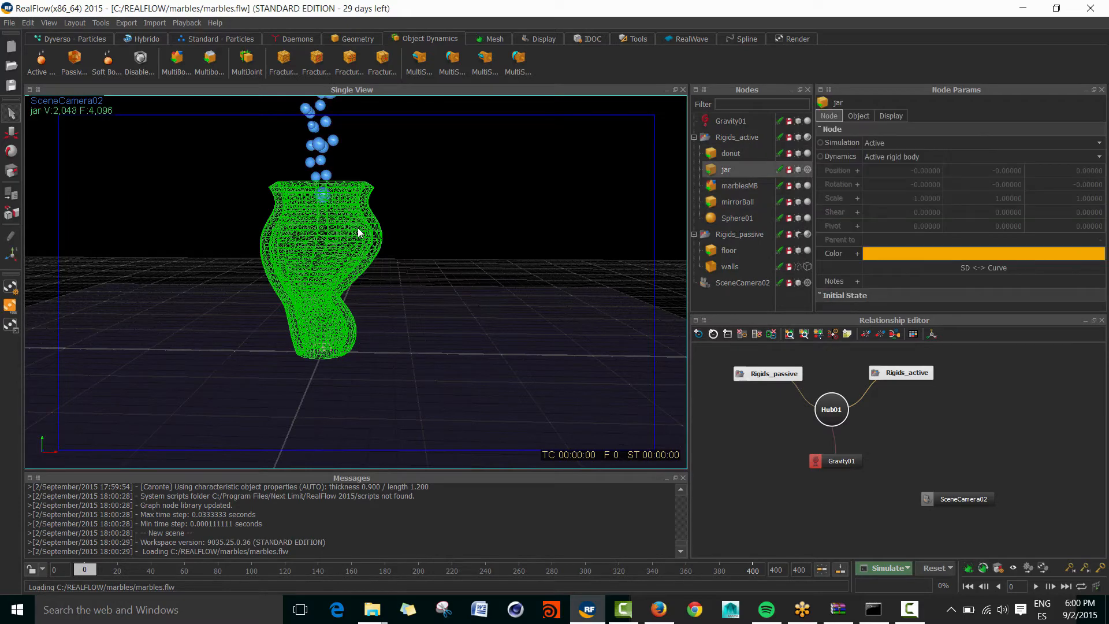
Create a new project named test in C:\REALFLOW.
click(10, 23)
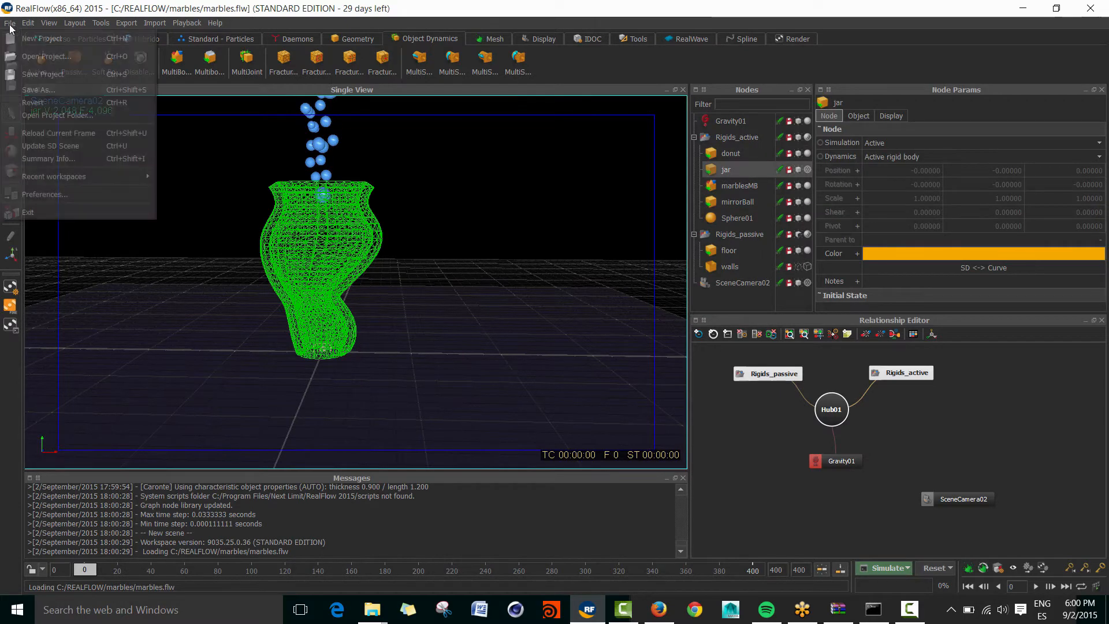
click(26, 39)
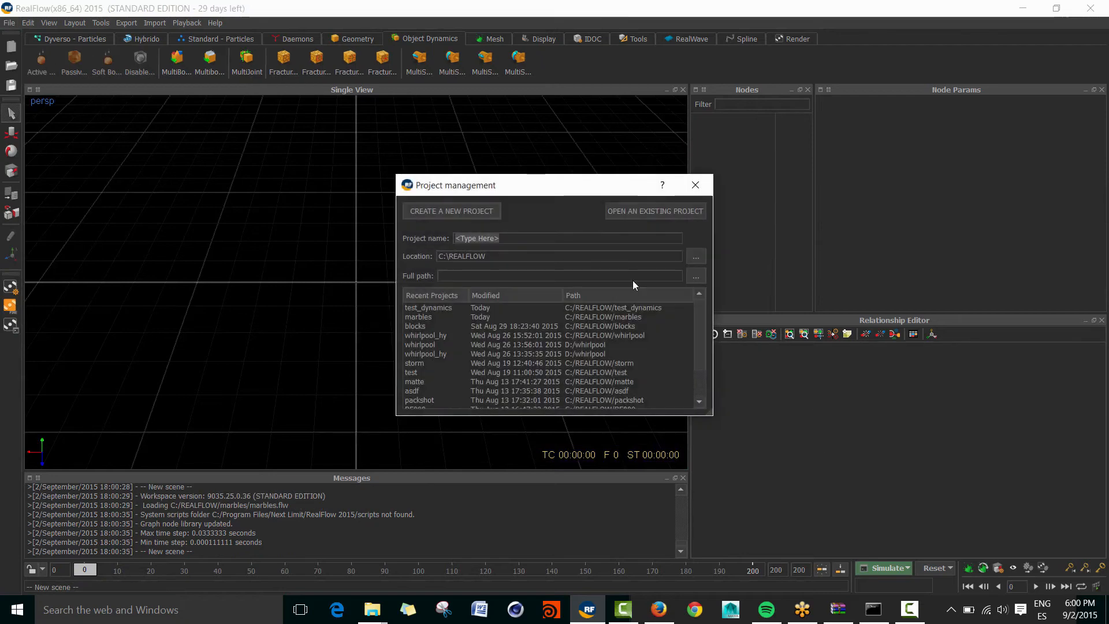
text(test)
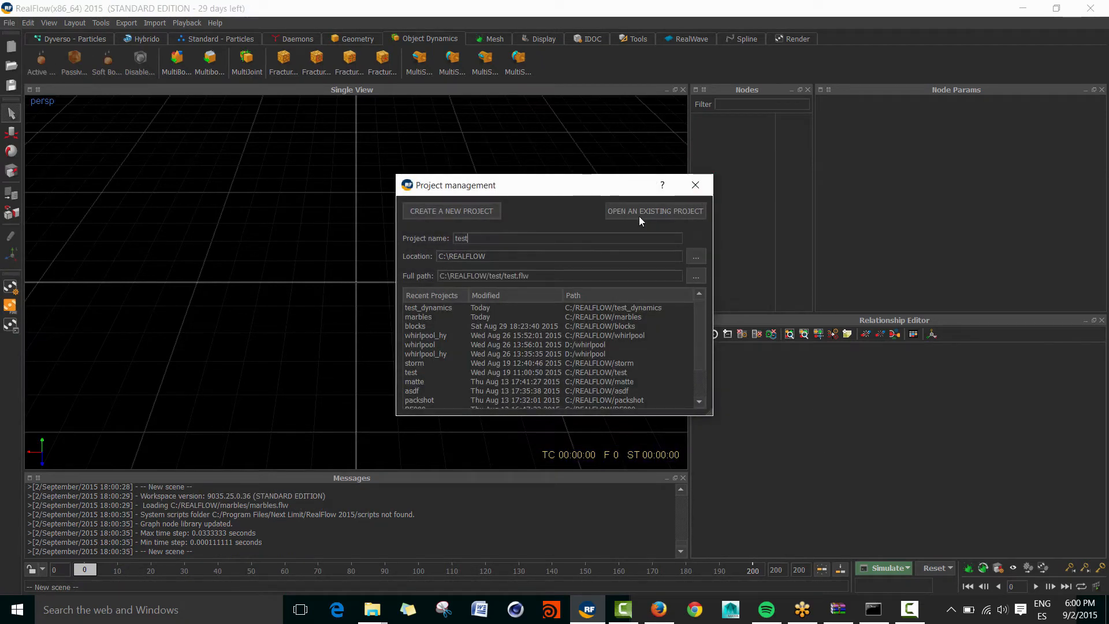
key(Return)
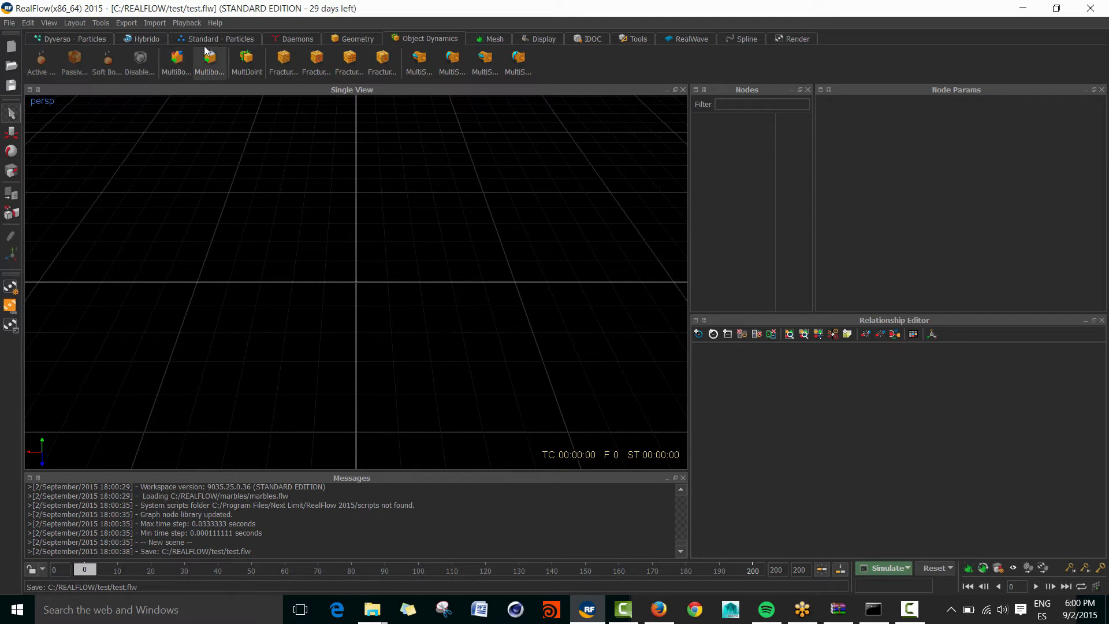
Set the axis setup preference to YZX (xsi, maya, houdini).
click(354, 39)
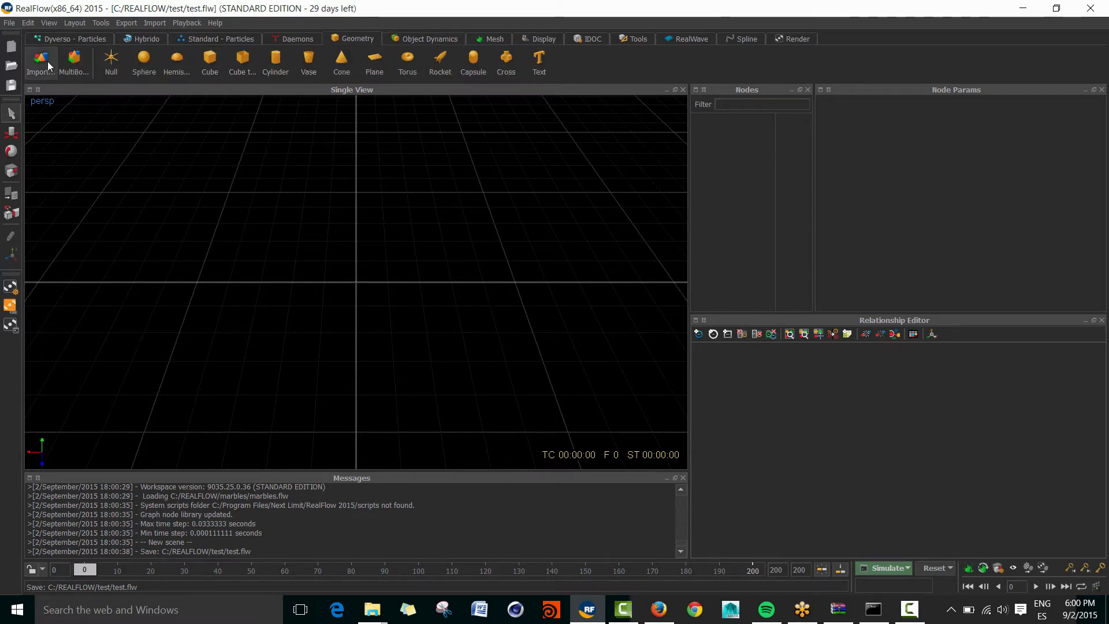
click(10, 25)
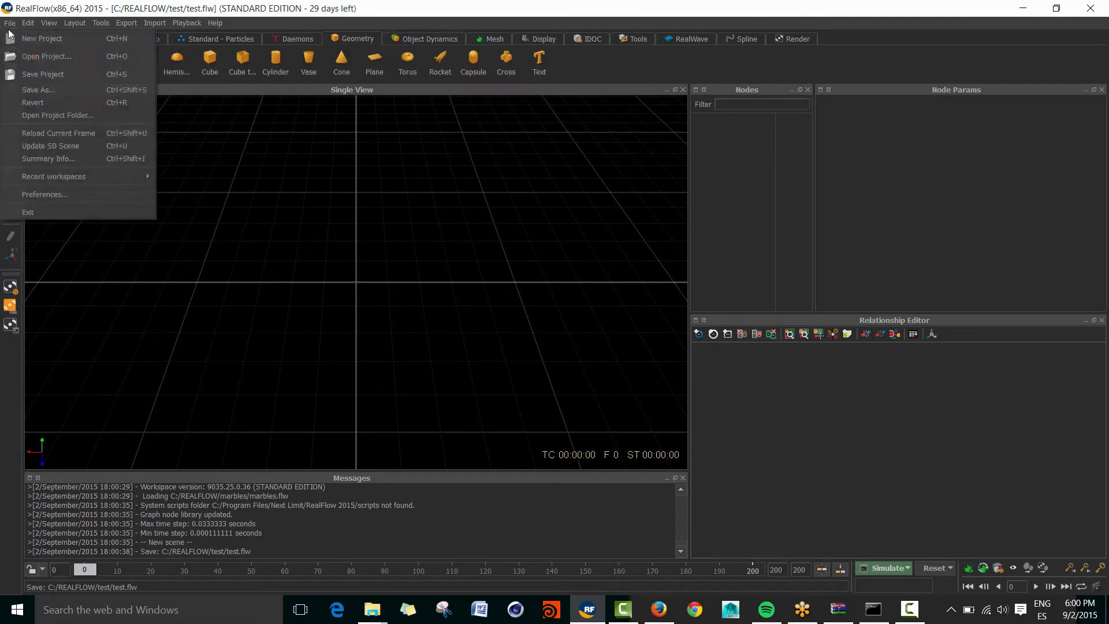
click(74, 192)
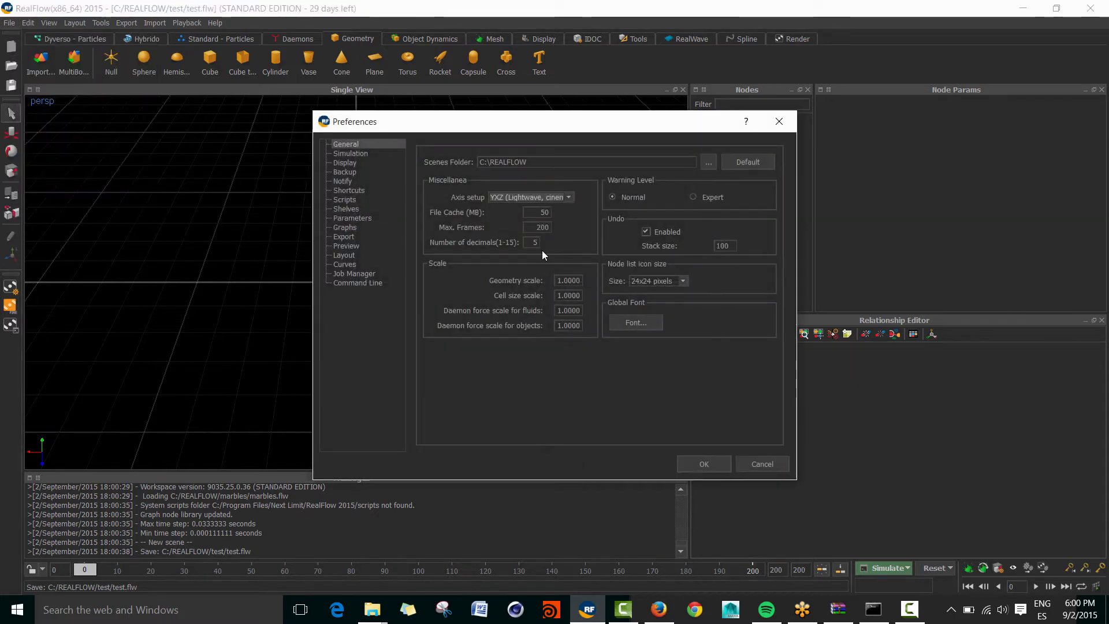
click(569, 197)
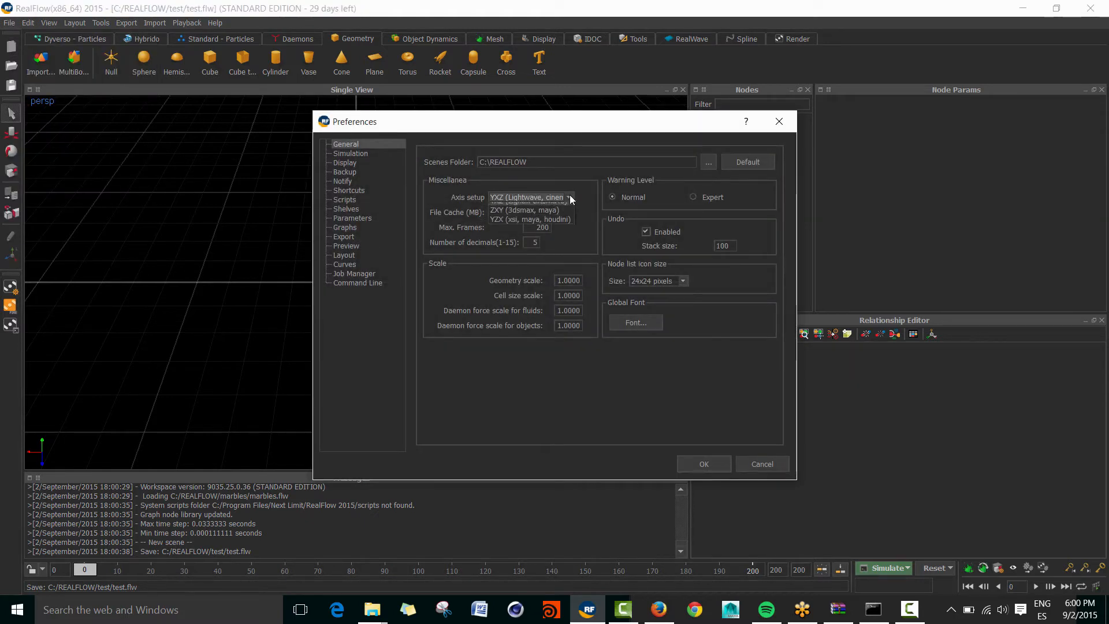
click(549, 226)
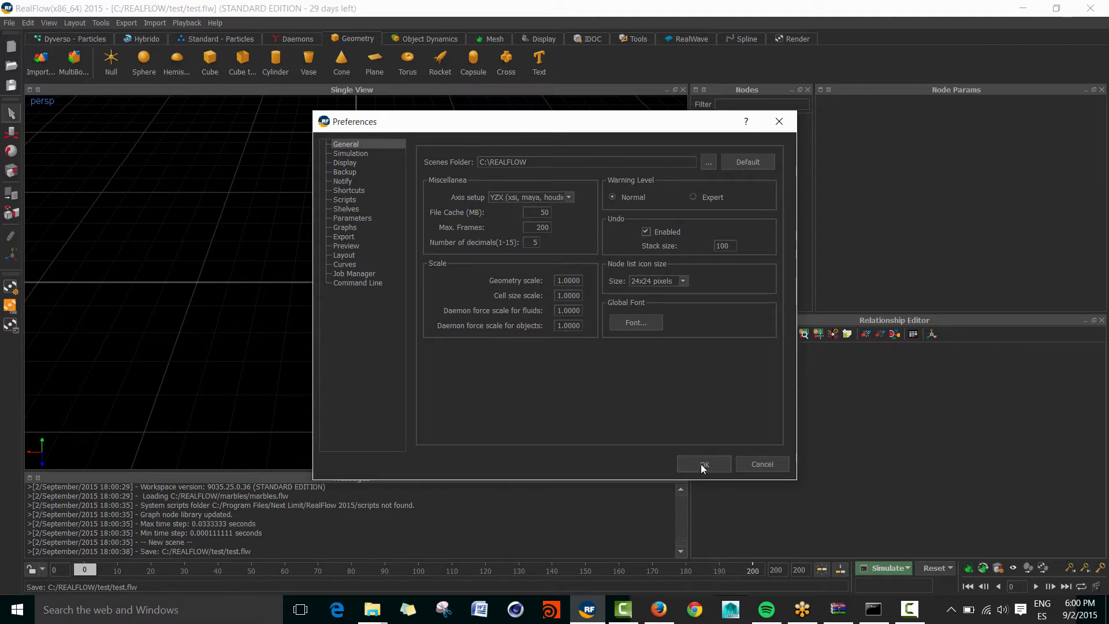
Import the objects from marblesSetup2.sd in the C:\REALFLOW\marbles folder.
click(41, 57)
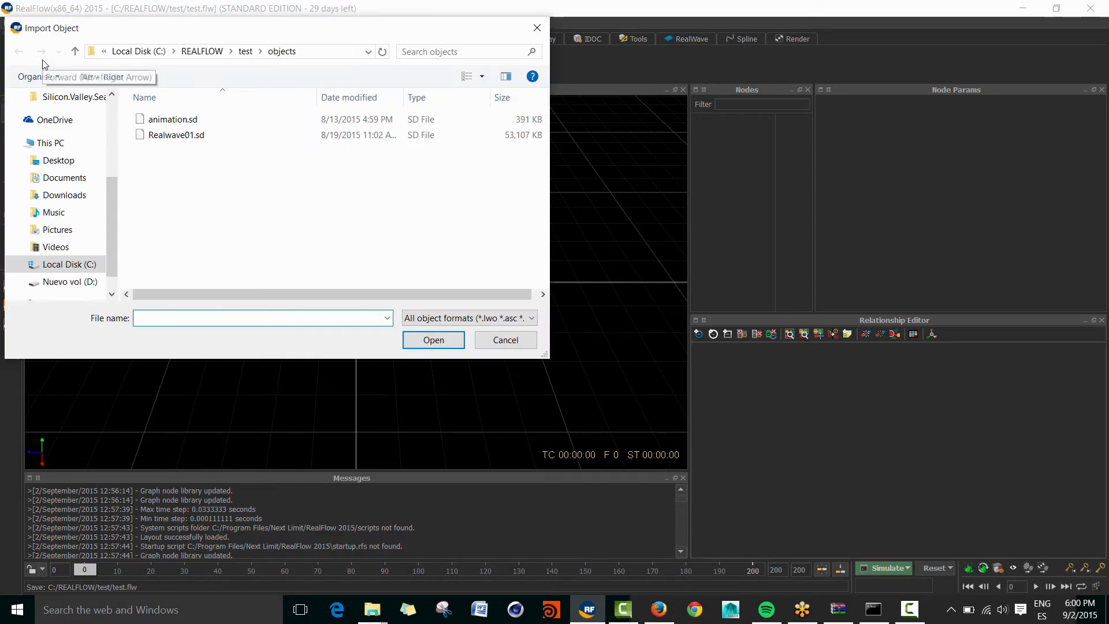
click(201, 51)
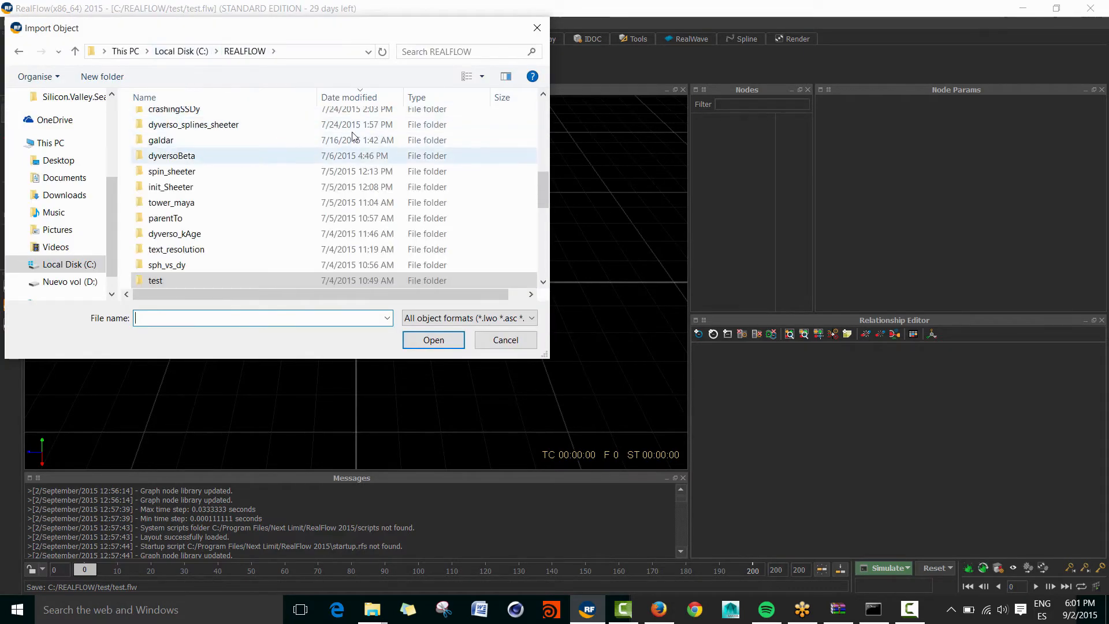
click(363, 99)
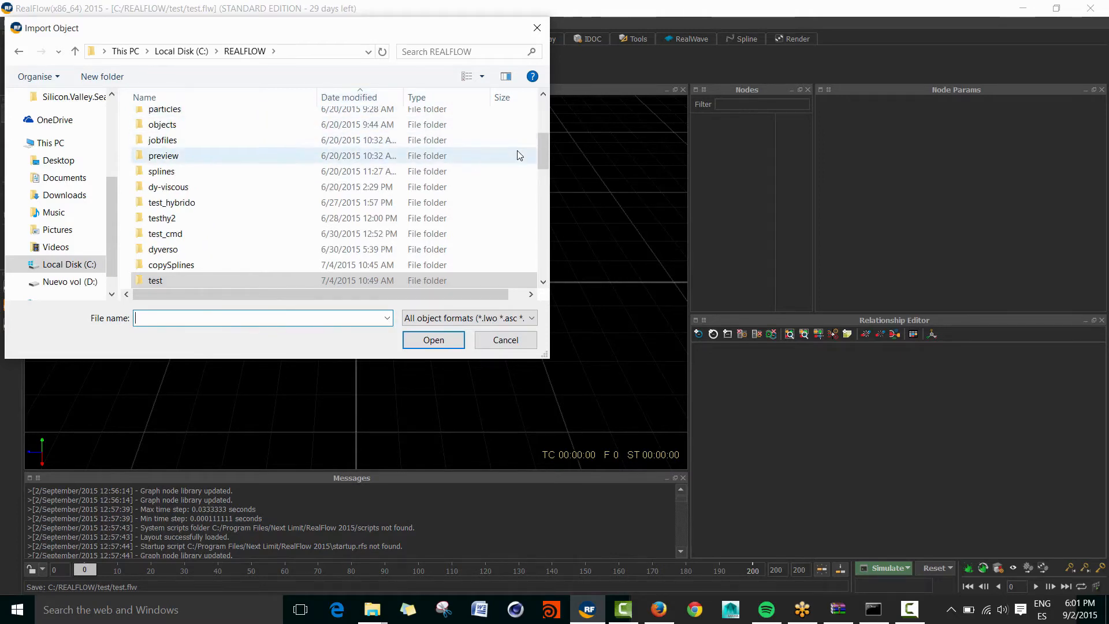
scroll(346, 151, up, 4)
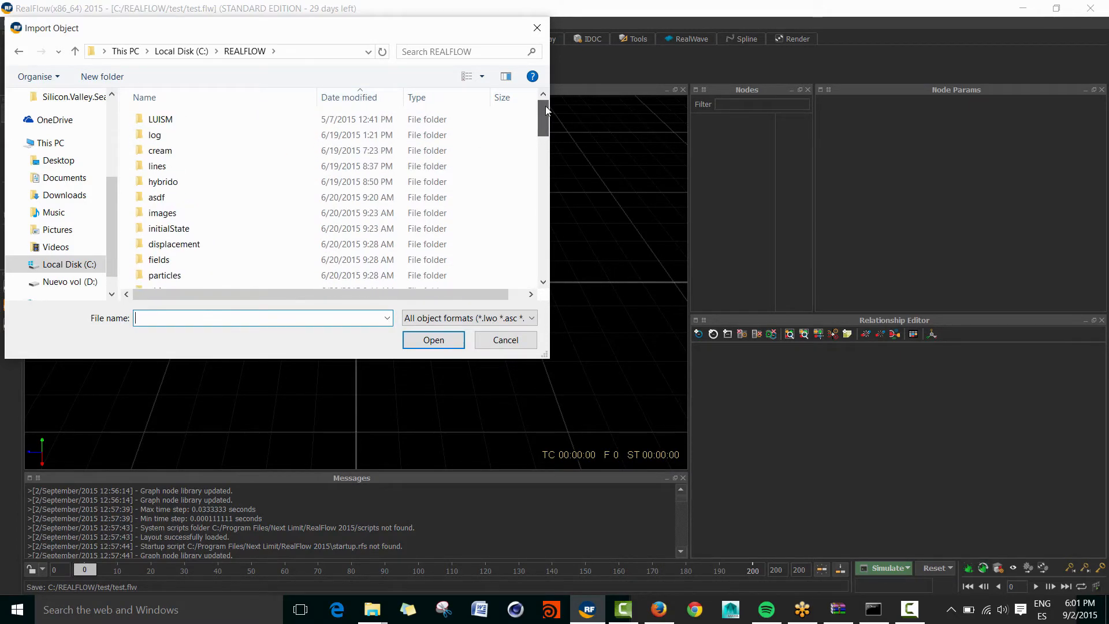
click(386, 101)
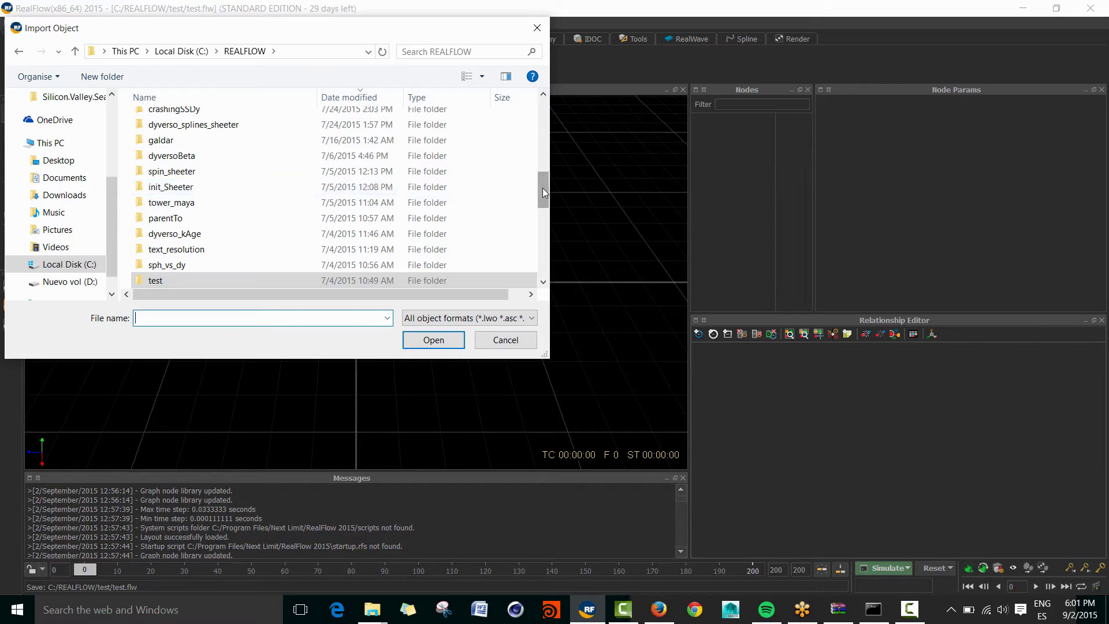
drag(542, 188, 543, 113)
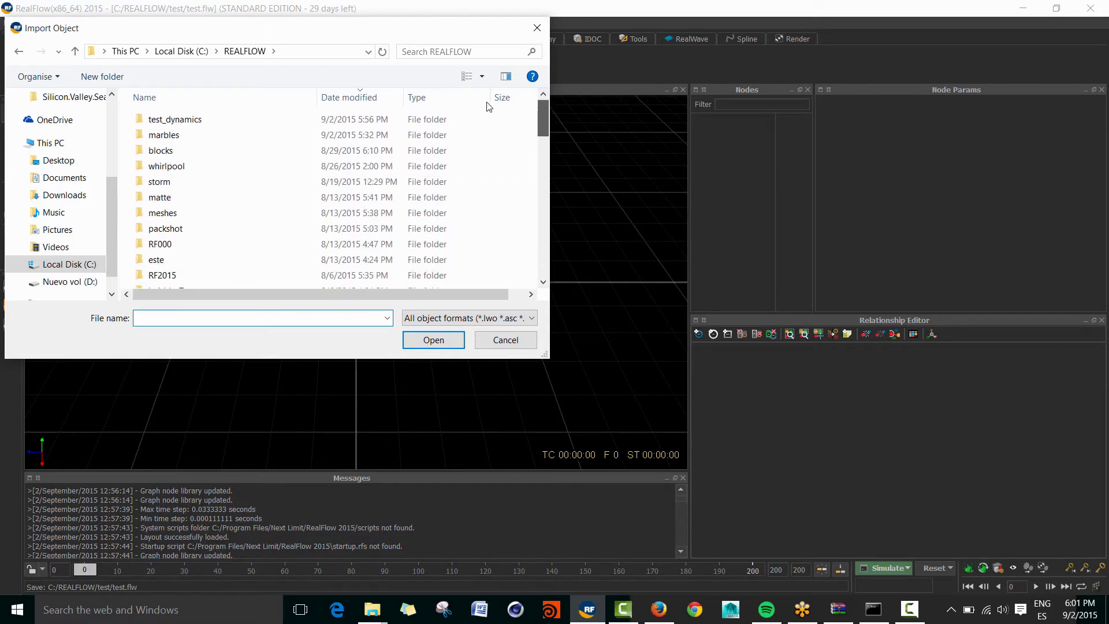
double_click(163, 134)
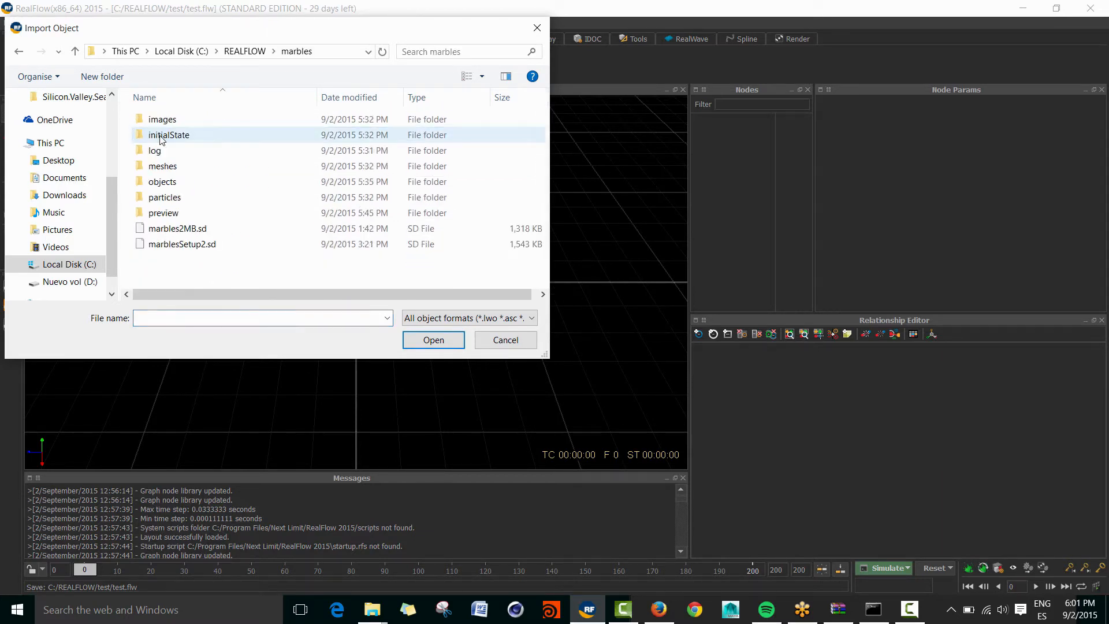
click(194, 247)
click(434, 339)
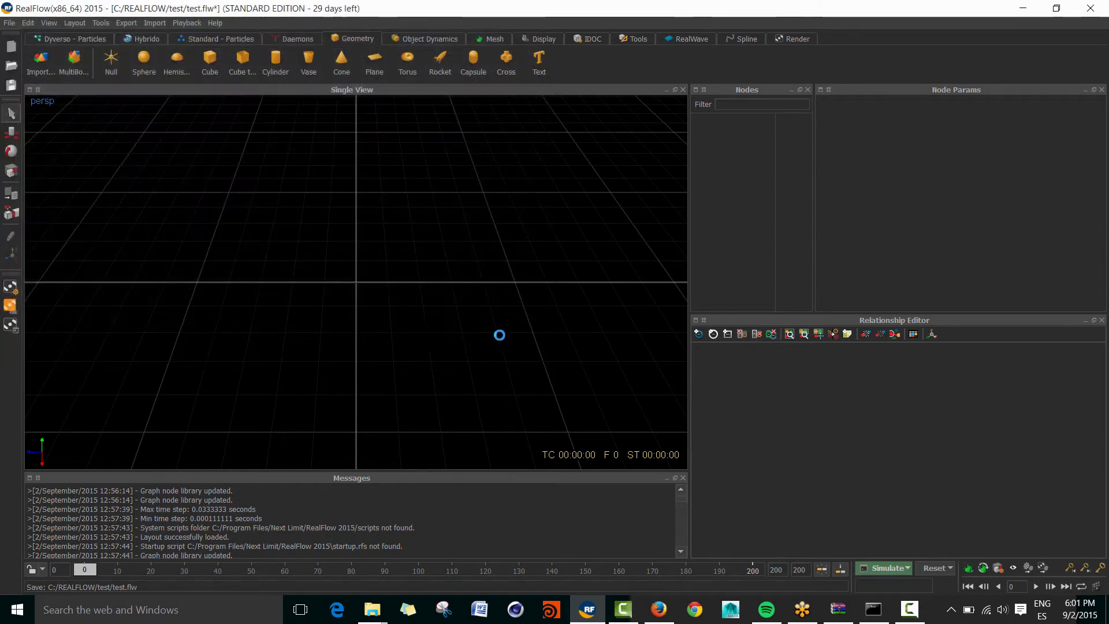
Check the imported scene through CameraFromSD01, and display the objects as wireframes in an angled perspective view.
click(760, 122)
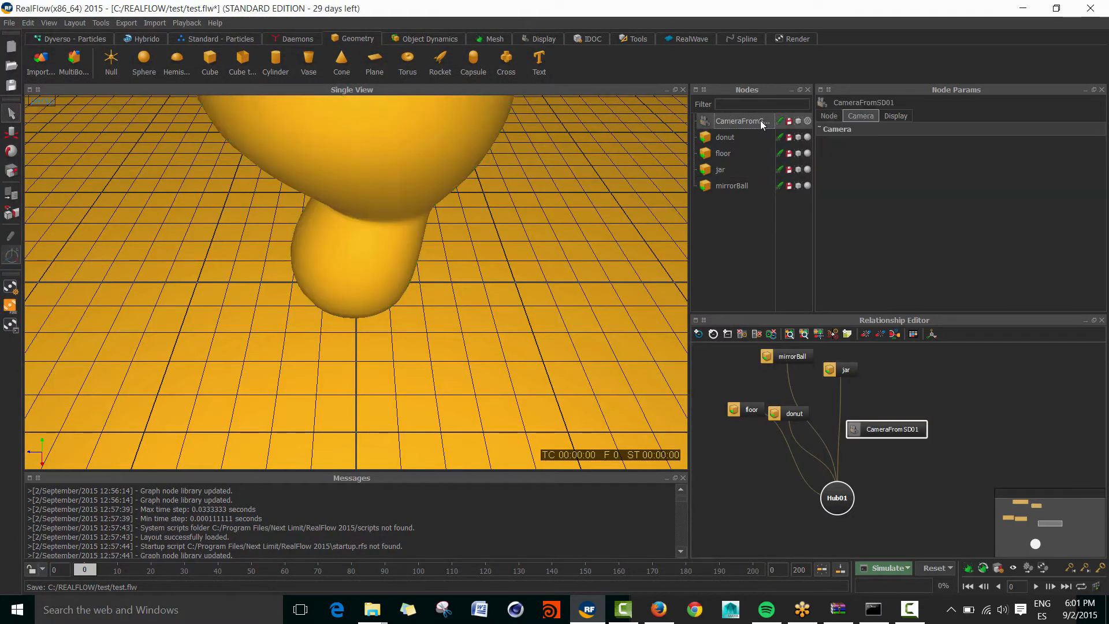
drag(639, 155, 588, 175)
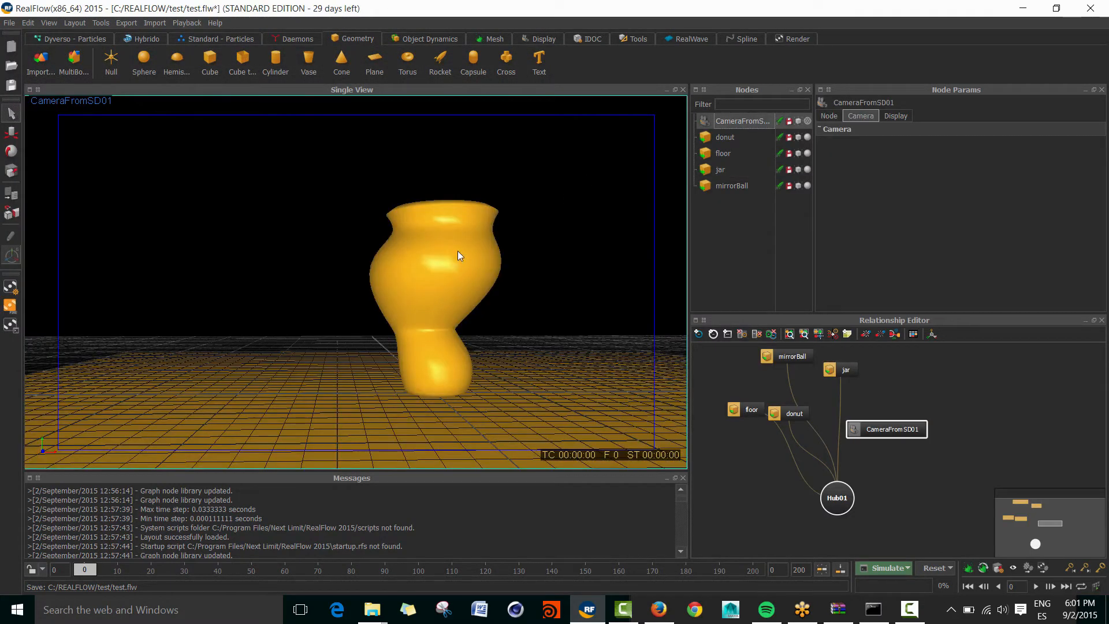
key(8)
key(4)
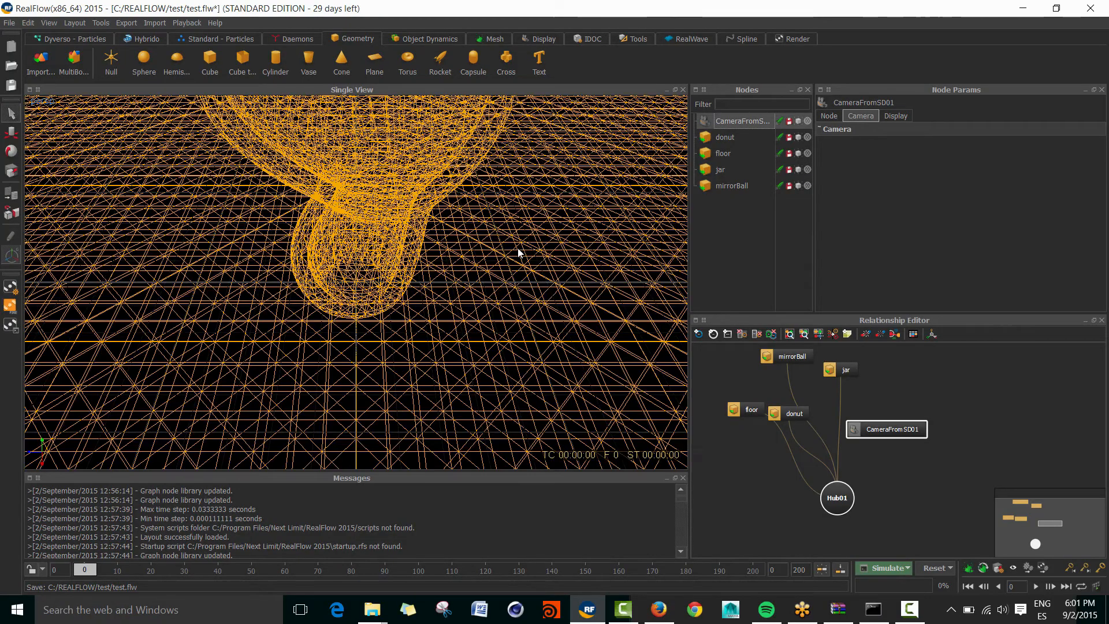
alt+drag(480, 356, 517, 296)
alt+right_drag(517, 296, 493, 316)
alt+drag(493, 315, 98, 291)
alt+drag(305, 356, 340, 355)
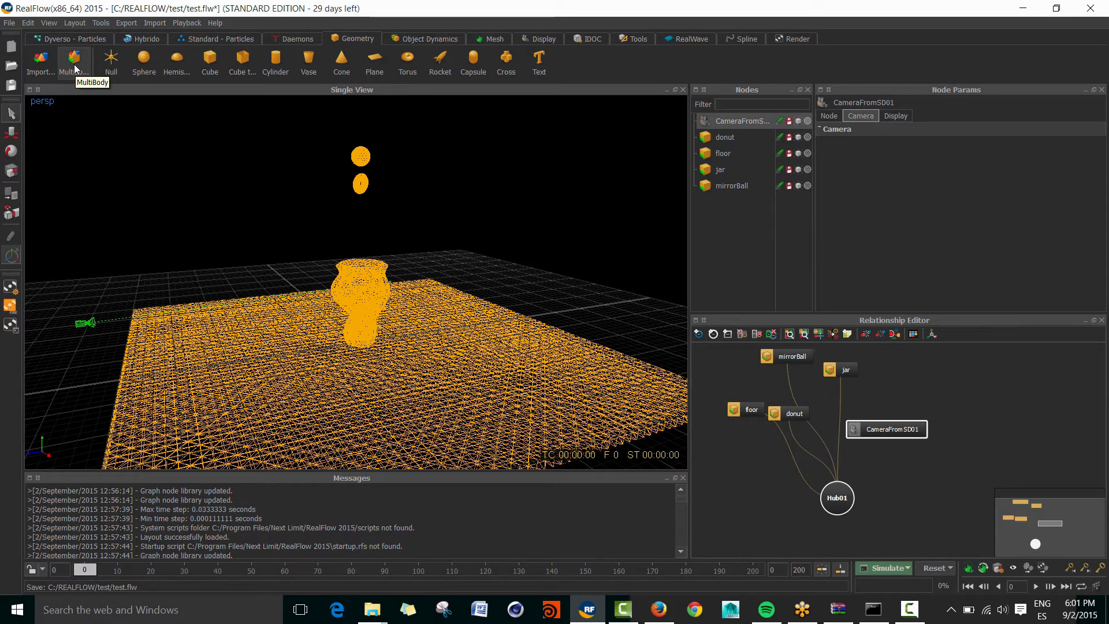
Import marbles2MB.sd from the marbles folder as a MultiBody node.
click(74, 65)
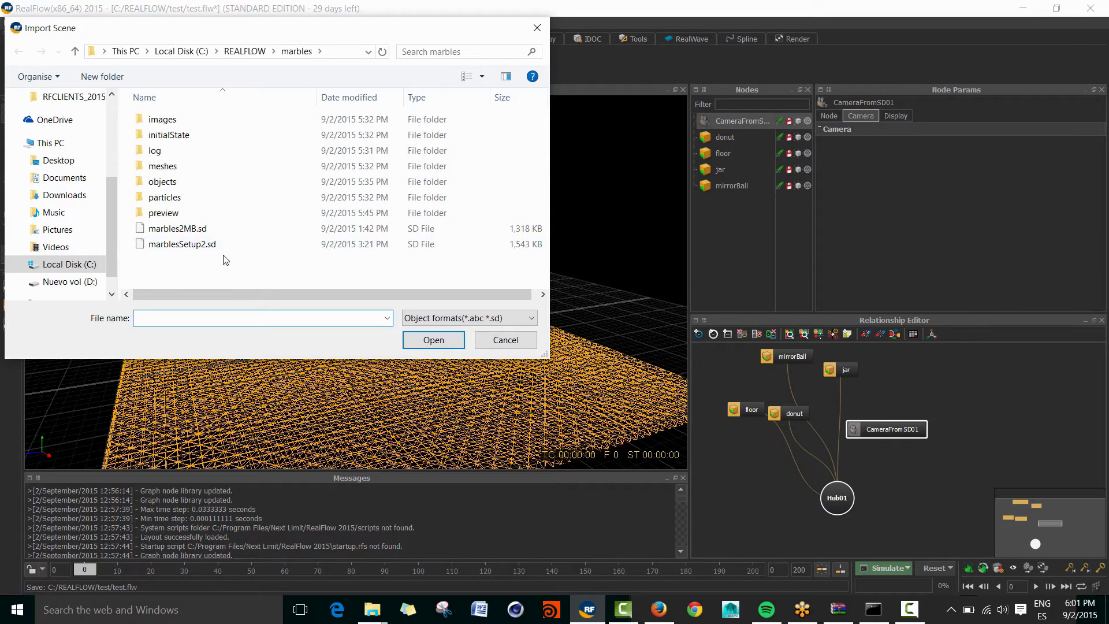
click(176, 229)
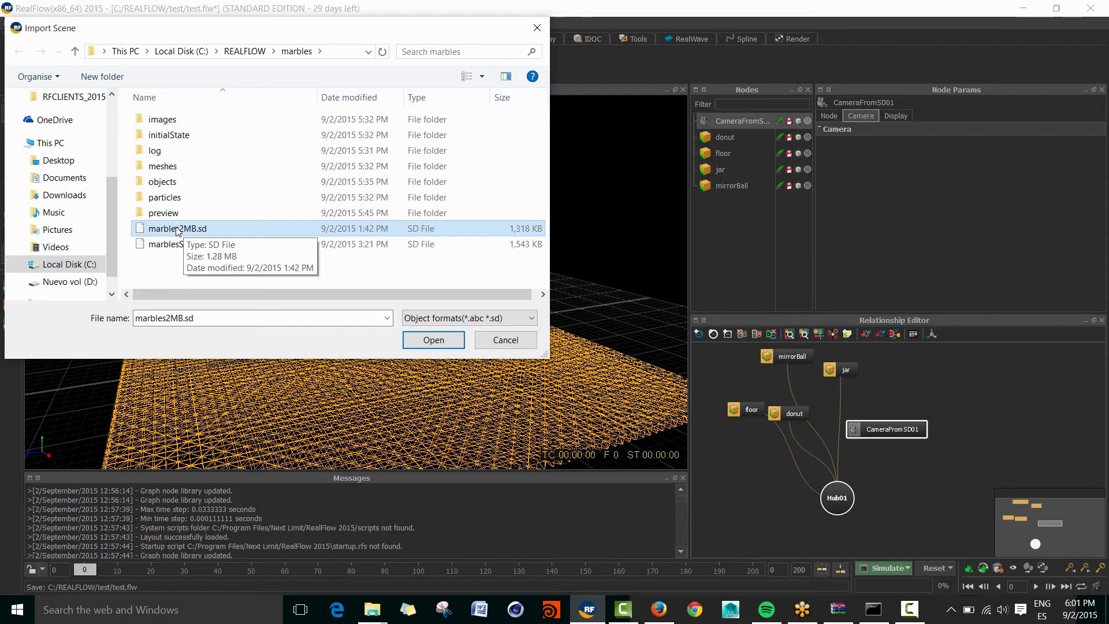
click(433, 340)
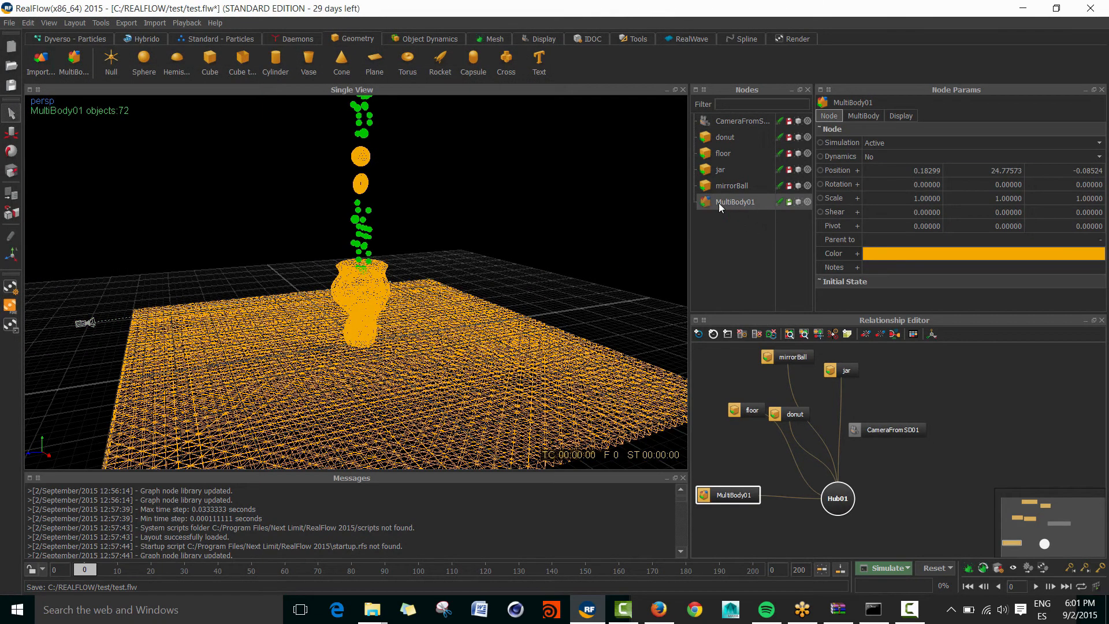
alt+drag(354, 314, 445, 206)
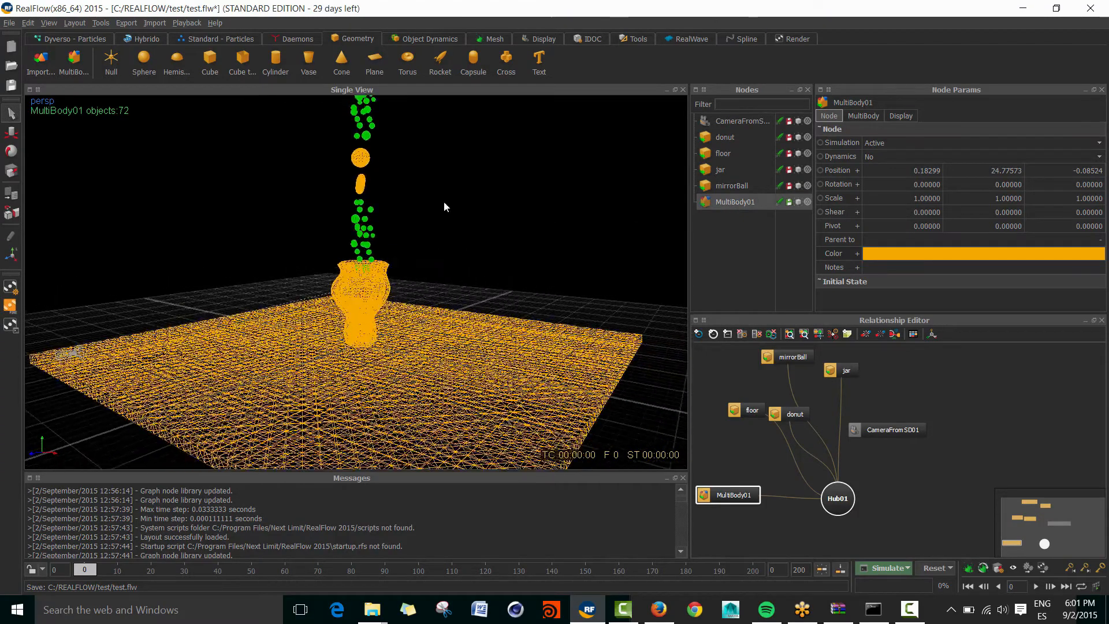
alt+middle_drag(445, 205, 423, 342)
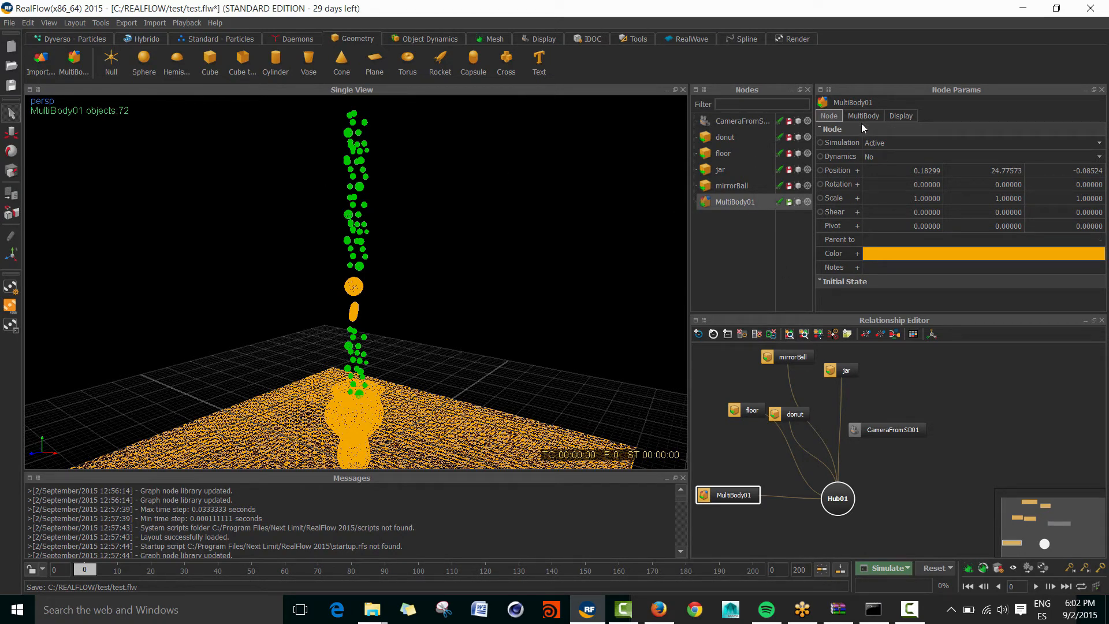
Set the dynamics of the MultiBody marbles to Active rigid body.
alt+drag(325, 353, 364, 325)
scroll(414, 377, down, 1)
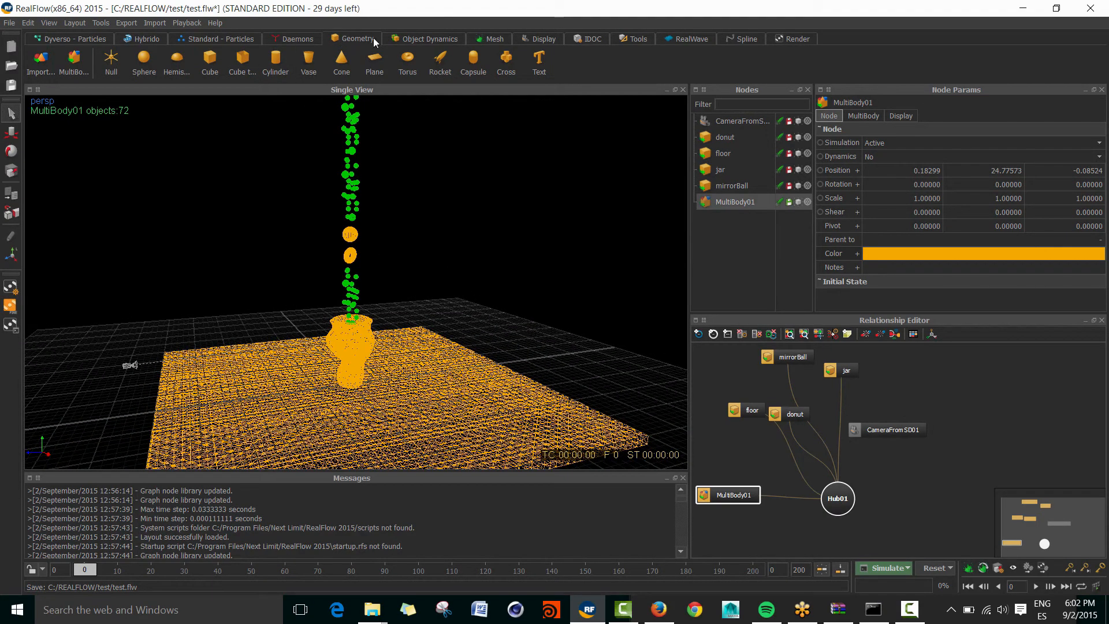
click(417, 40)
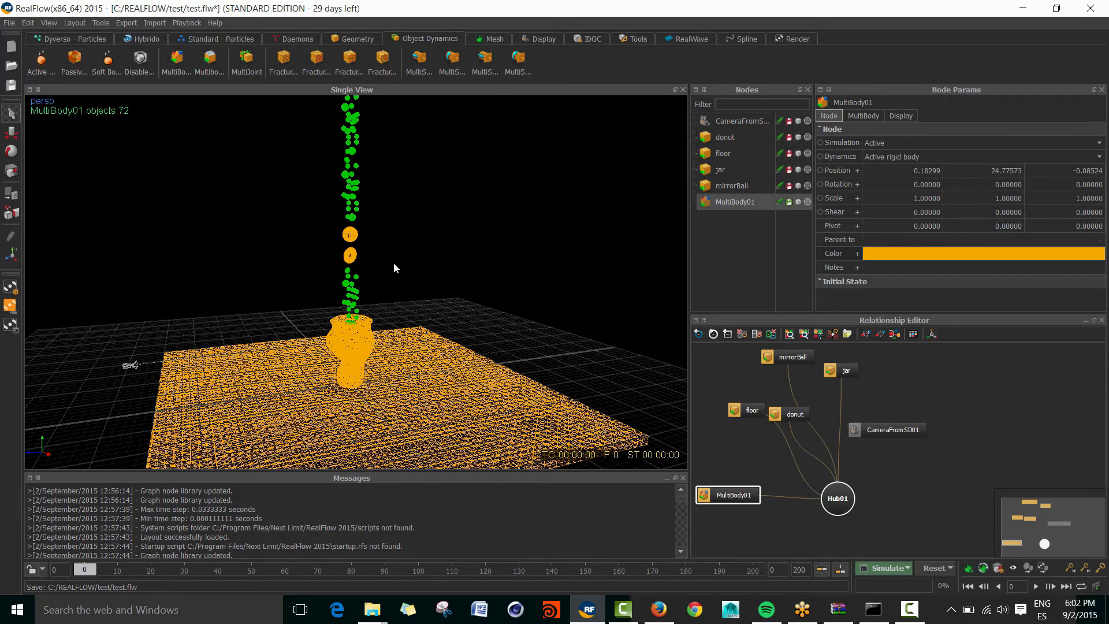
Set the dynamics of the jar and the floor to Passive rigid body.
click(366, 347)
shift+click(438, 377)
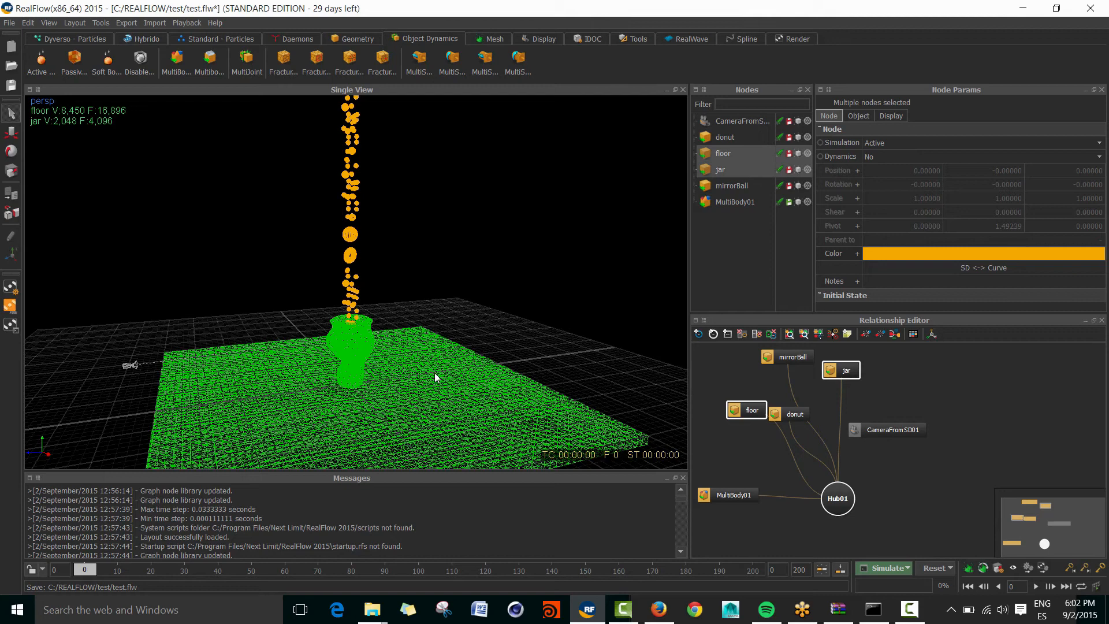
click(74, 60)
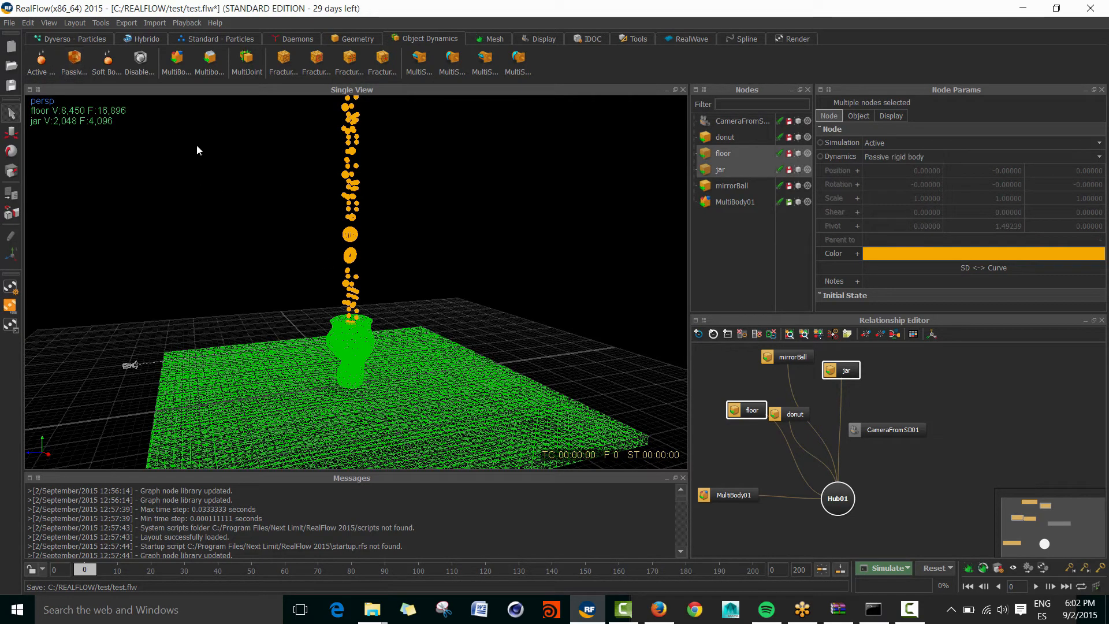
Set the dynamics of the mirrorBall and the donut to Soft body, and save the scene.
click(354, 239)
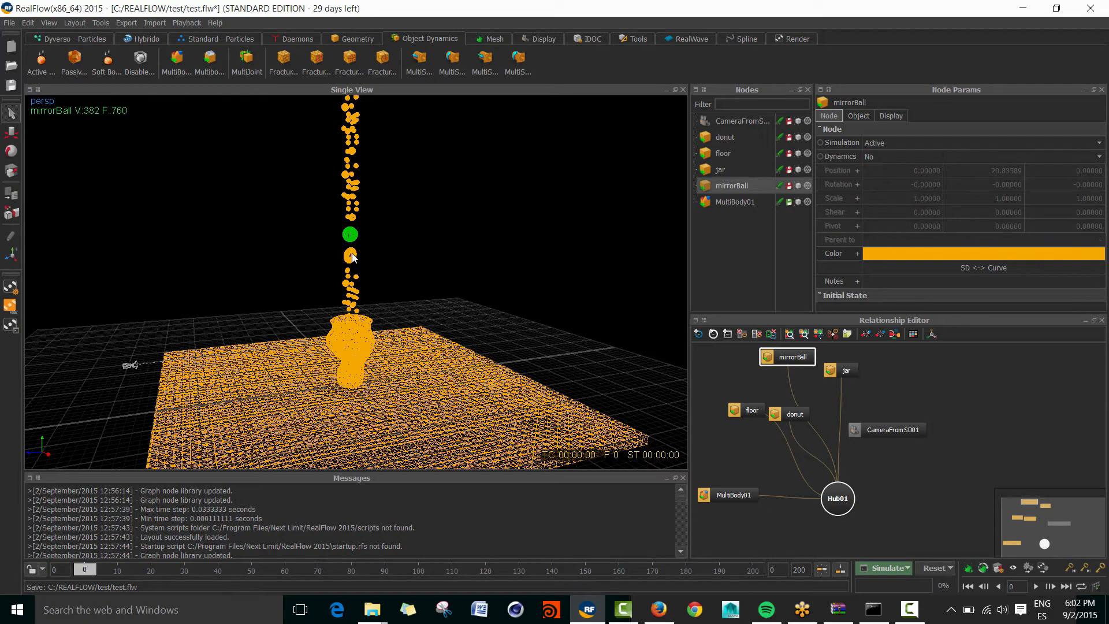
shift+click(352, 255)
click(107, 60)
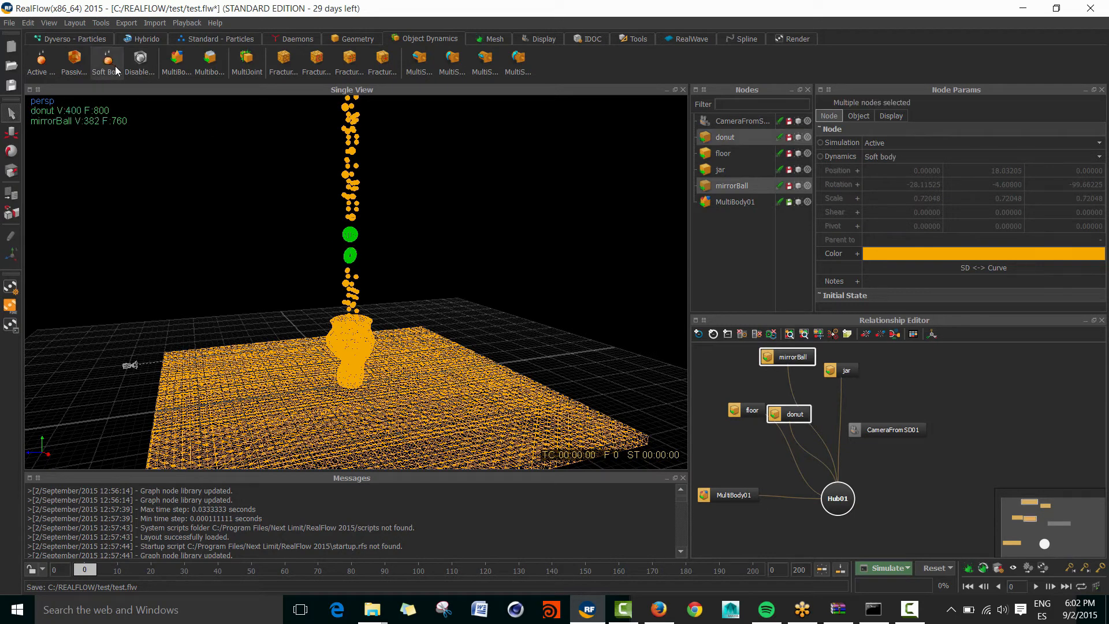
alt+drag(418, 348, 466, 349)
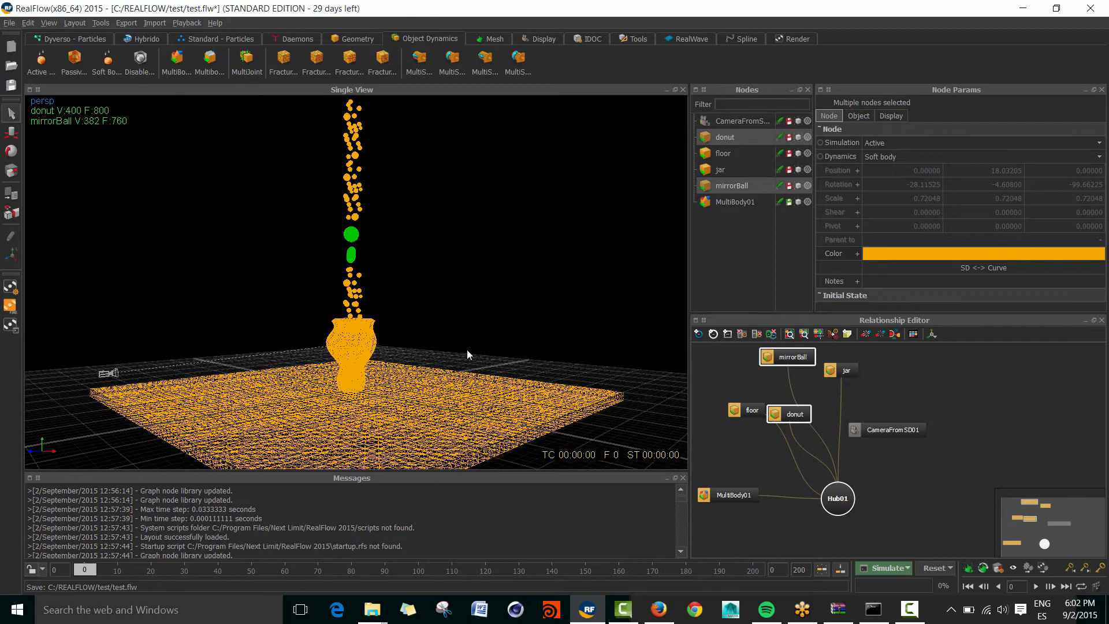
key(ctrl+s)
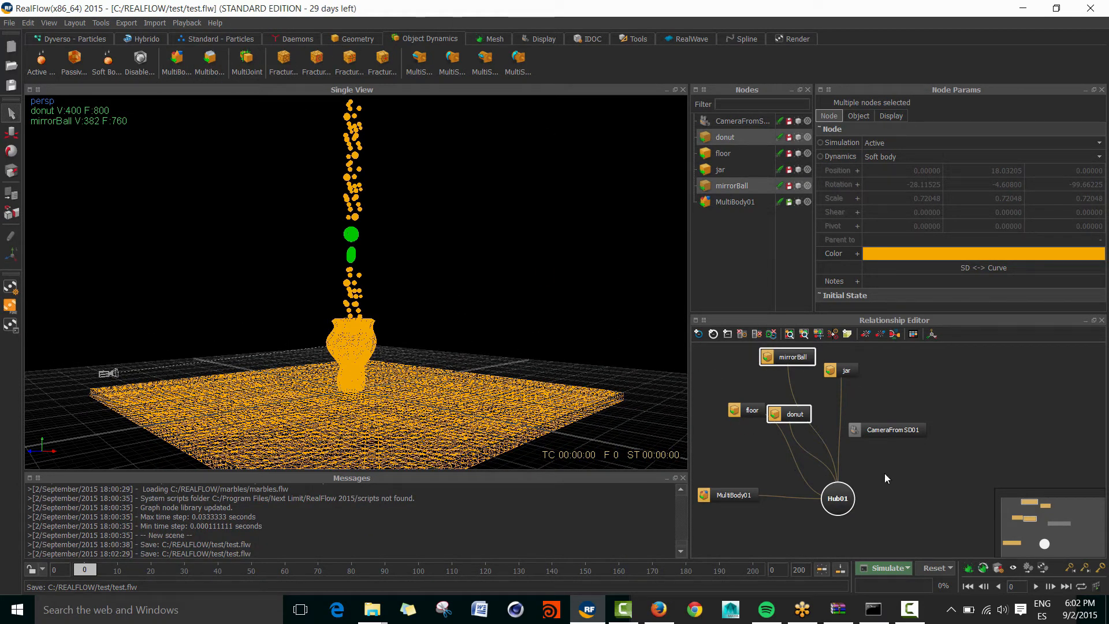
Add a Gravity daemon to the scene.
drag(853, 498, 867, 494)
click(294, 38)
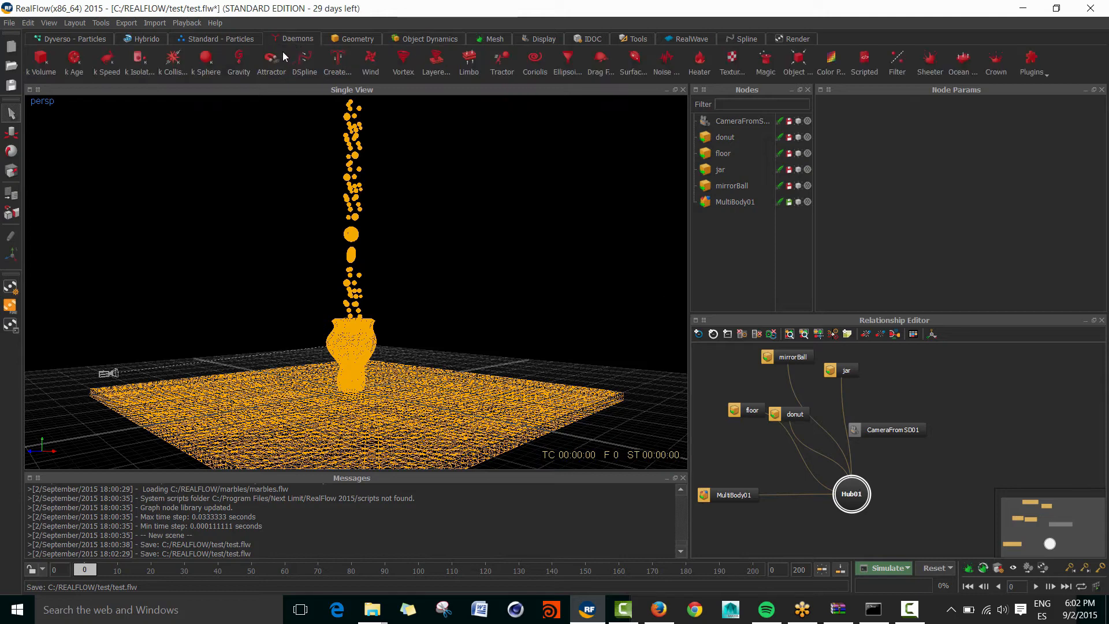
click(239, 64)
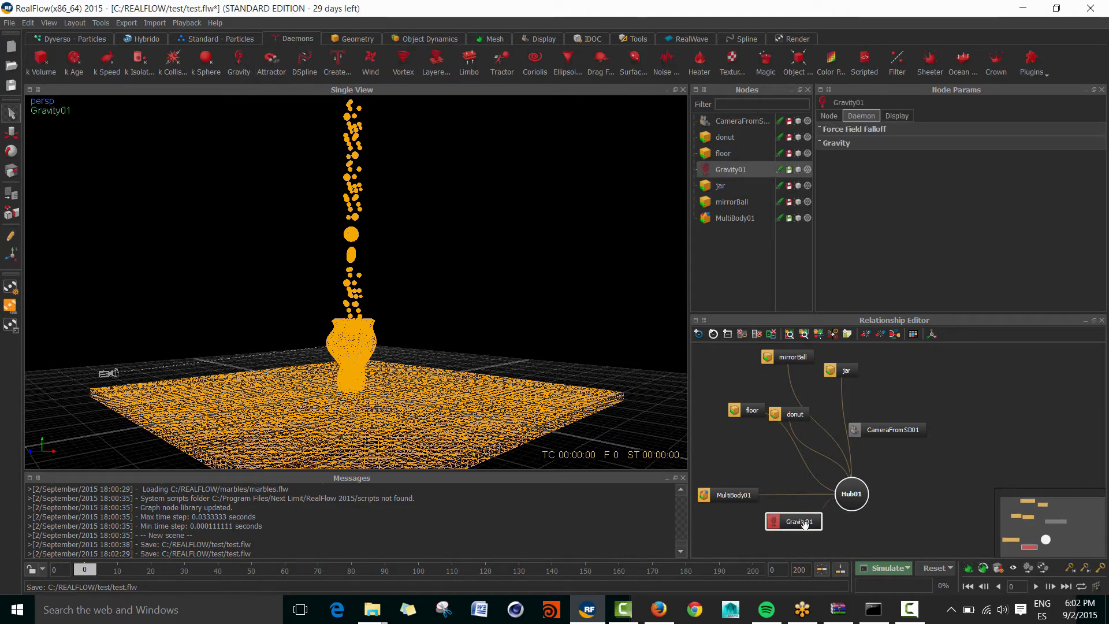
Turn off command line simulation and start simulating the scene.
click(909, 569)
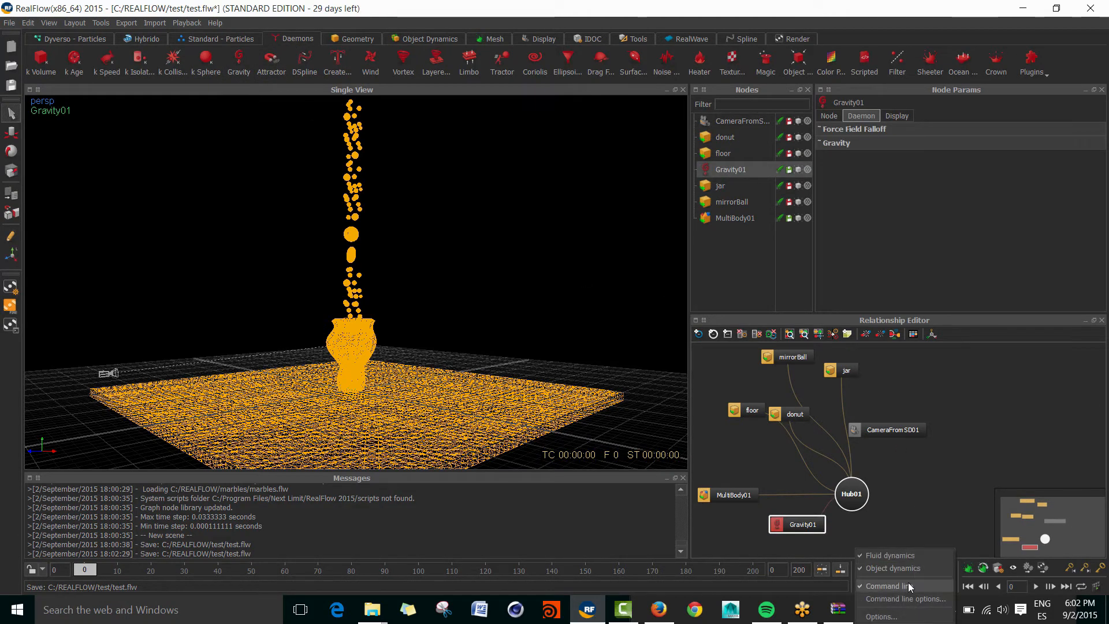
click(908, 584)
click(880, 568)
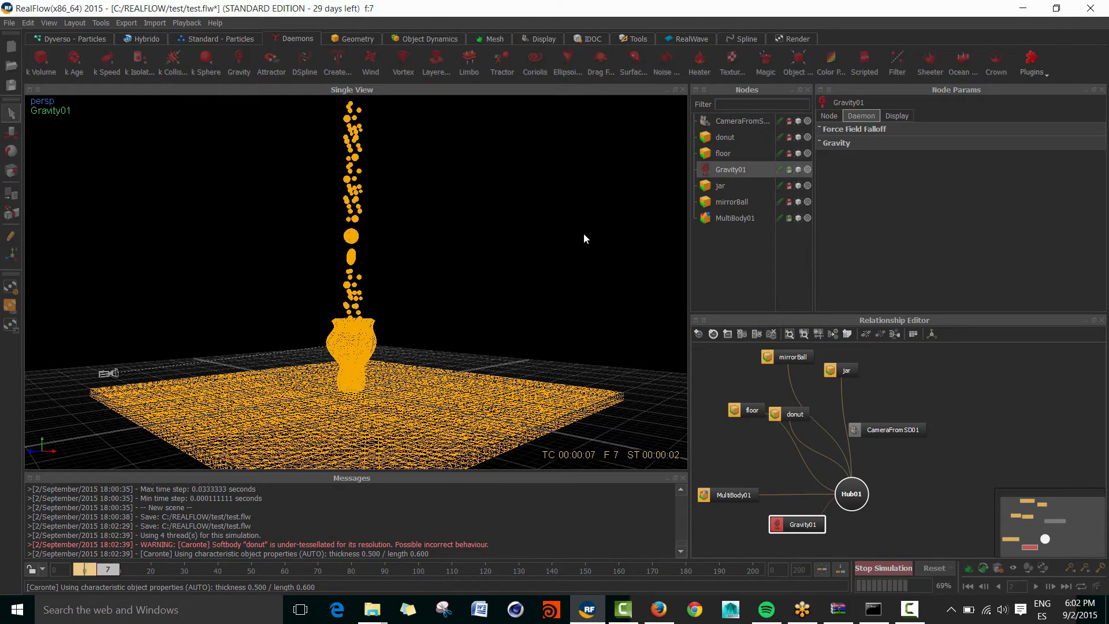
View the running simulation through CameraFromSD01 and display the jar as a bounding box.
key(5)
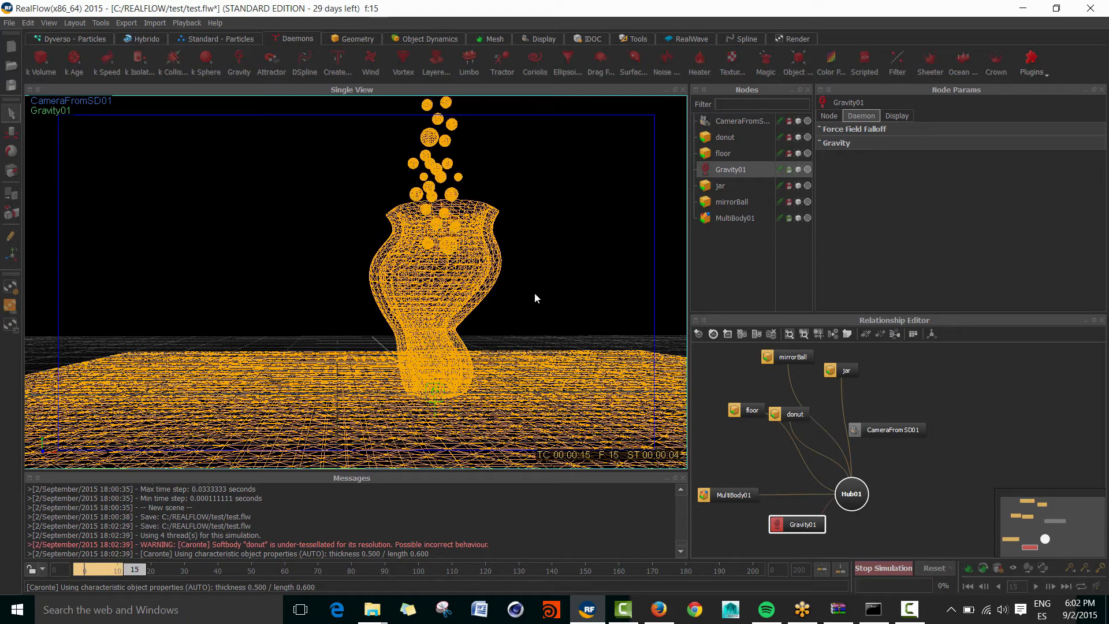
click(472, 297)
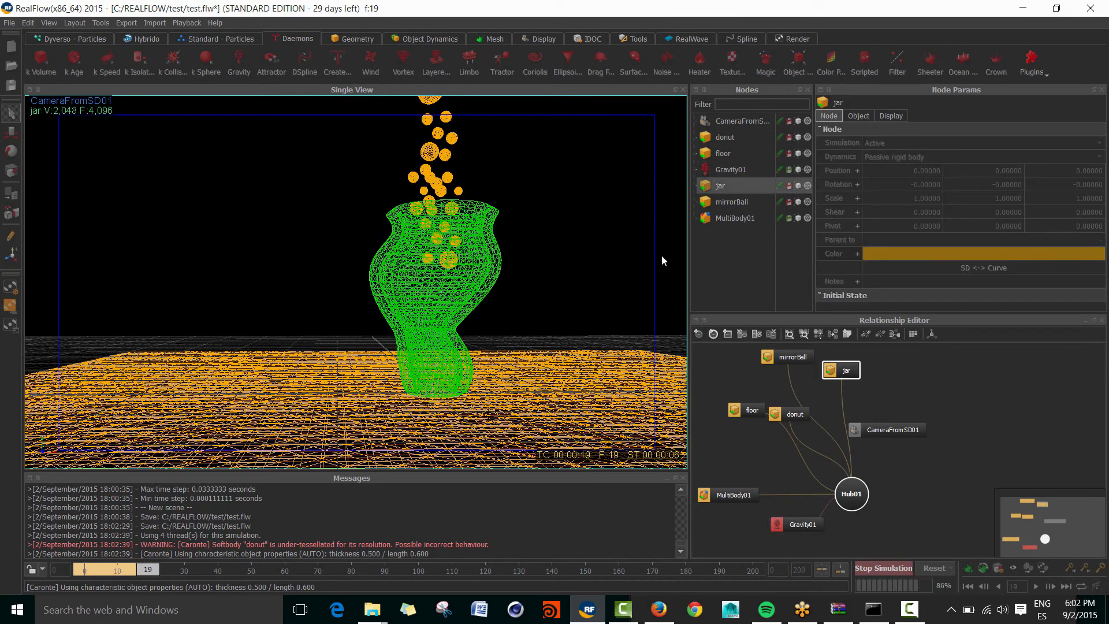
click(806, 185)
click(807, 185)
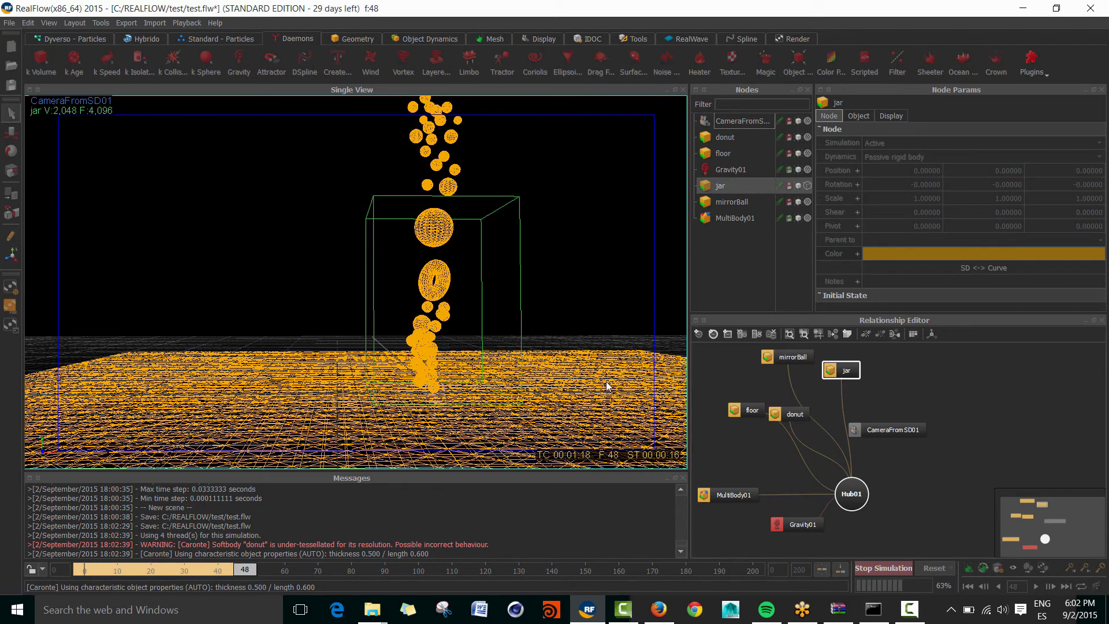
Hide the floor and display the donut, mirrorBall and MultiBody01 as shaded objects while the simulation runs.
click(798, 153)
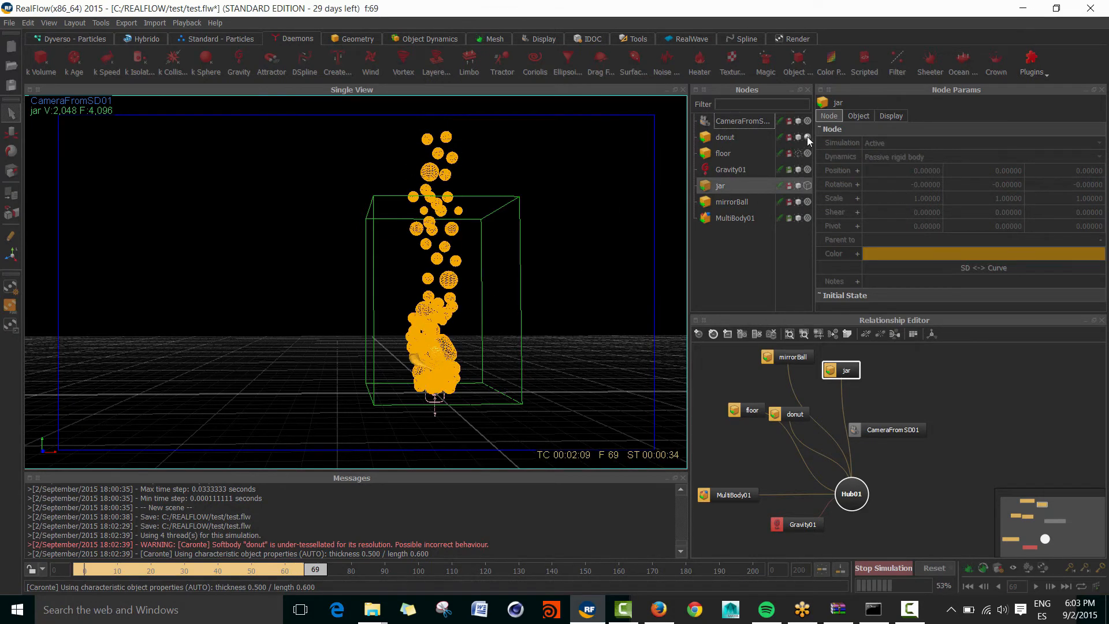
click(808, 202)
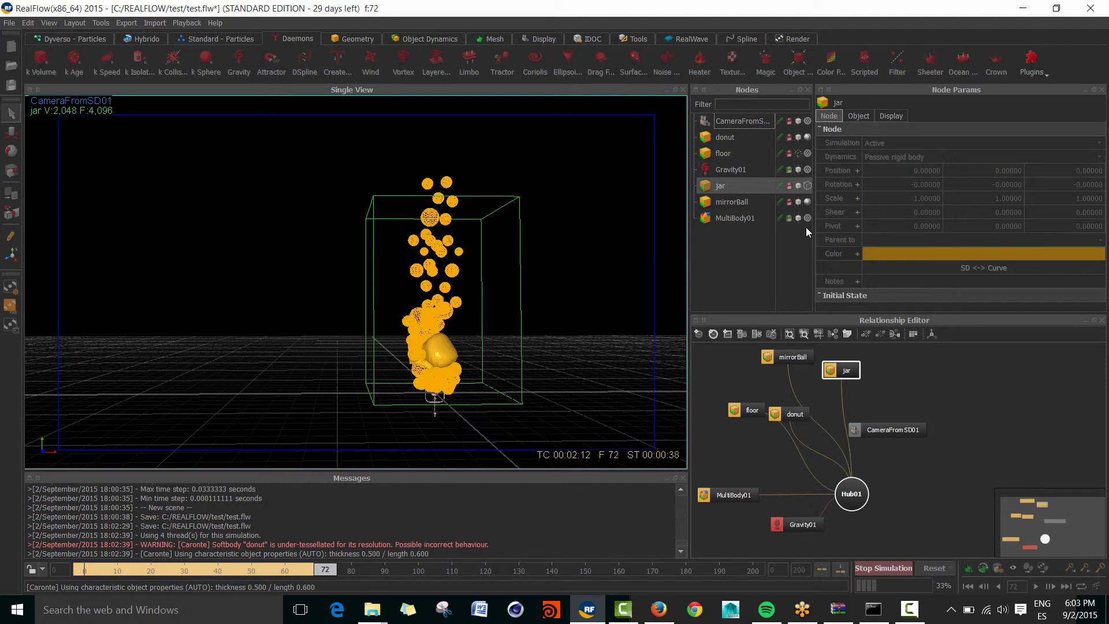
click(808, 186)
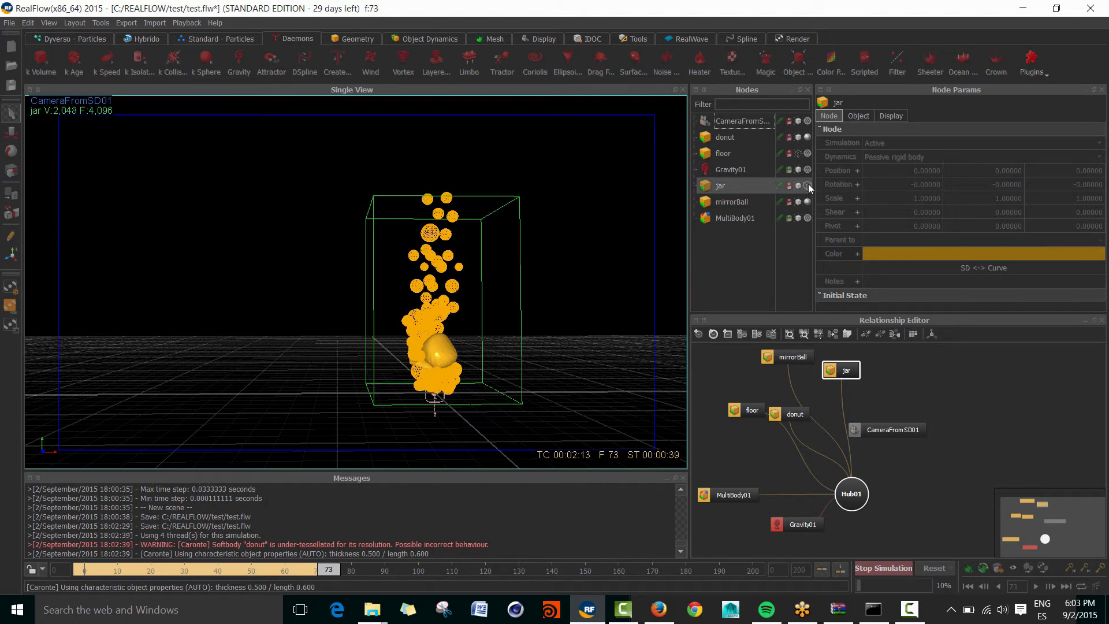
click(808, 218)
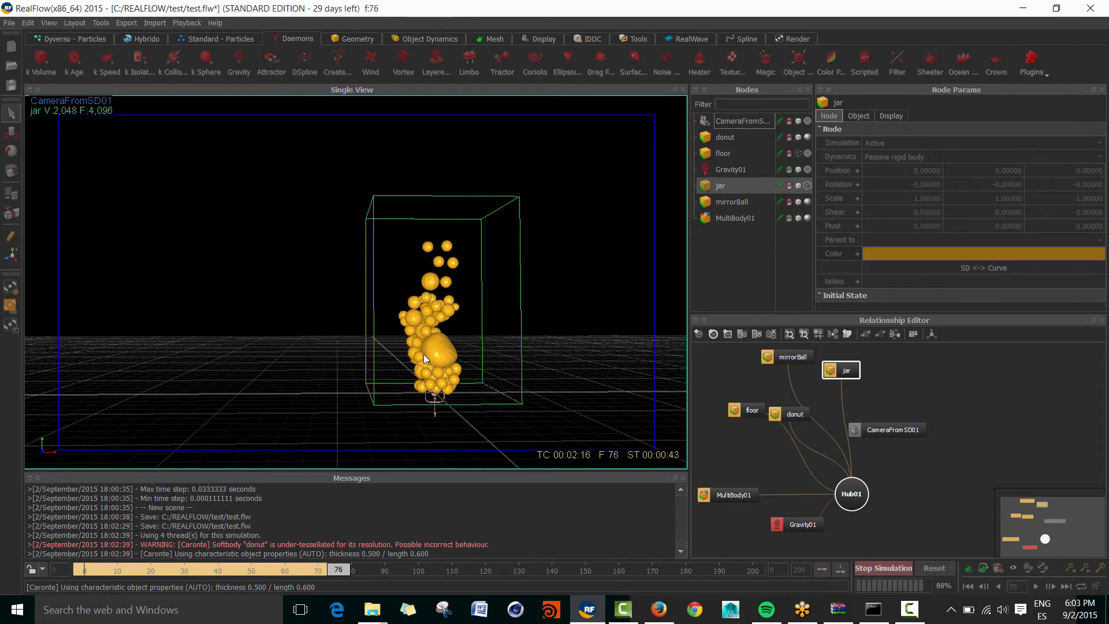
Examine the falling marbles and deforming soft bodies up close from several angles in the perspective view.
key(4)
alt+drag(379, 366, 422, 282)
alt+right_drag(422, 283, 430, 368)
alt+drag(430, 369, 505, 384)
scroll(501, 384, up, 4)
alt+middle_drag(501, 385, 339, 298)
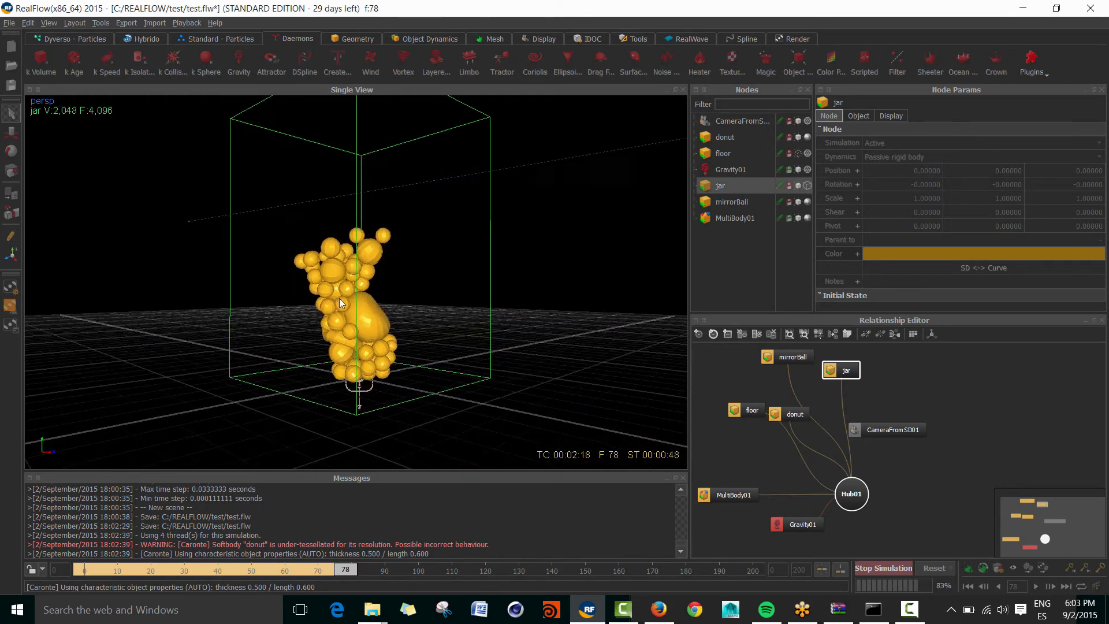
alt+right_drag(339, 298, 376, 322)
alt+drag(377, 323, 432, 331)
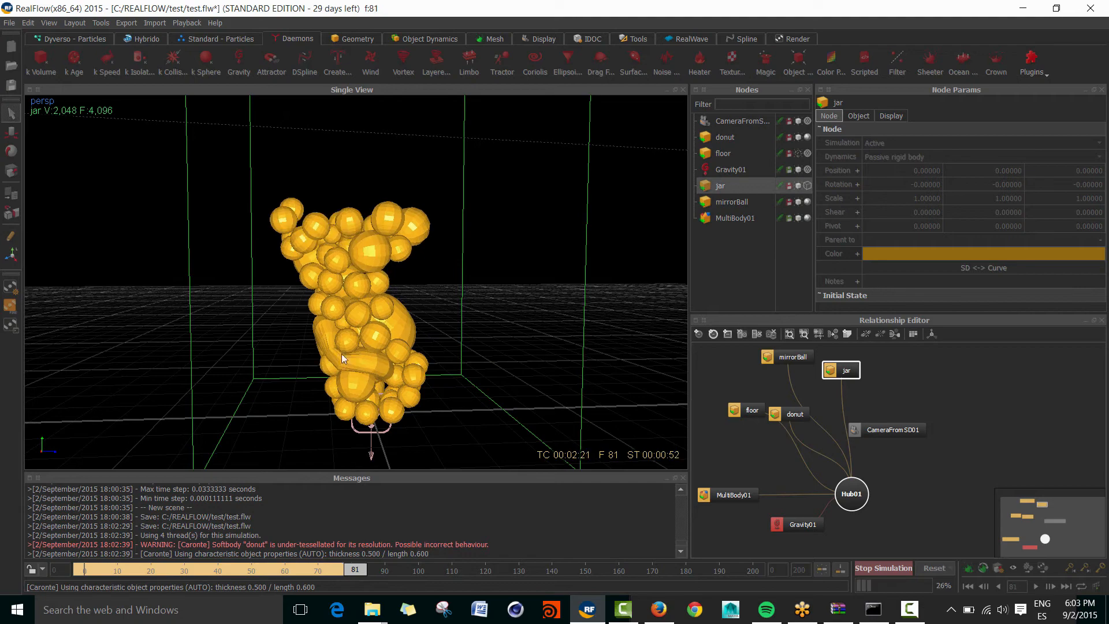
alt+drag(455, 355, 398, 341)
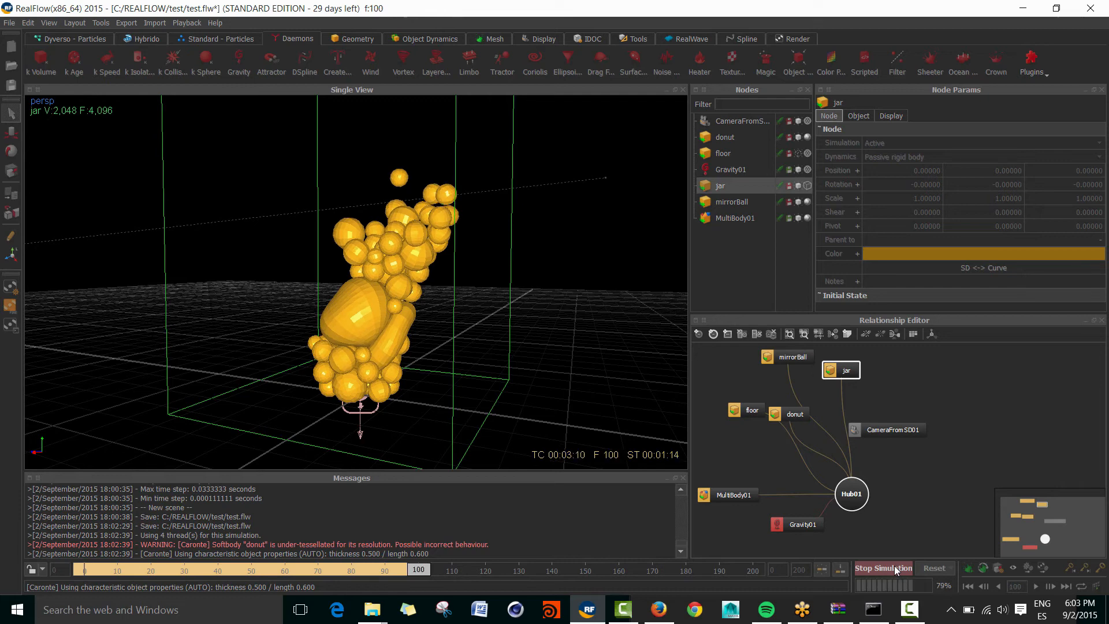
Stop the simulation and scrub through the simulated frames to frame 81.
click(894, 566)
drag(105, 566, 355, 577)
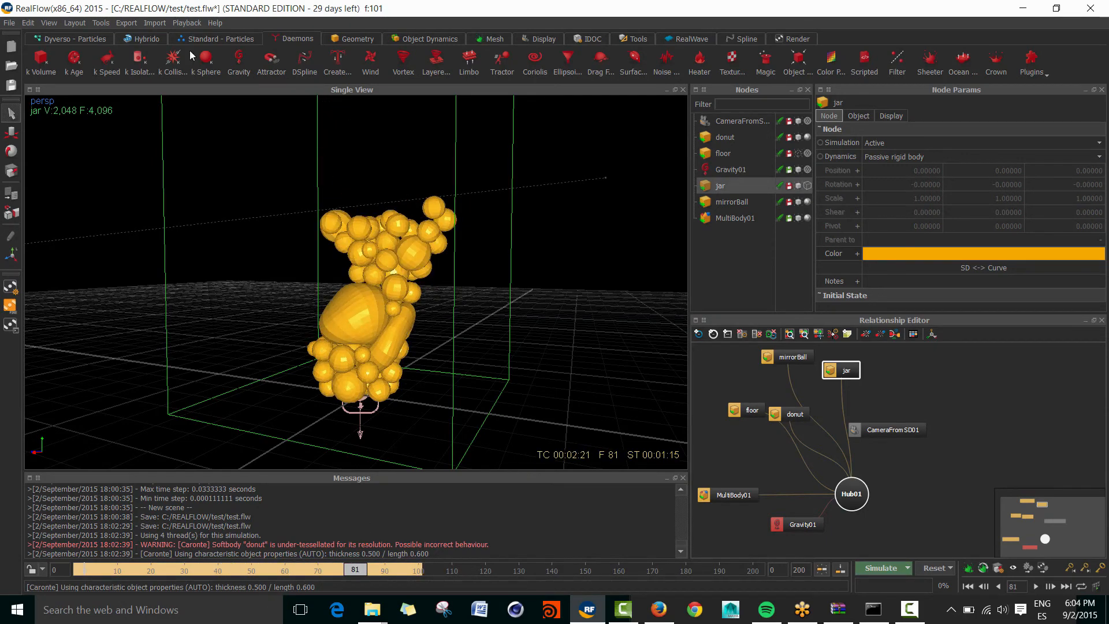
Open the recent workspace C:/REALFLOW/marbles/marbles.flw.
click(9, 23)
mouse_move(126, 178)
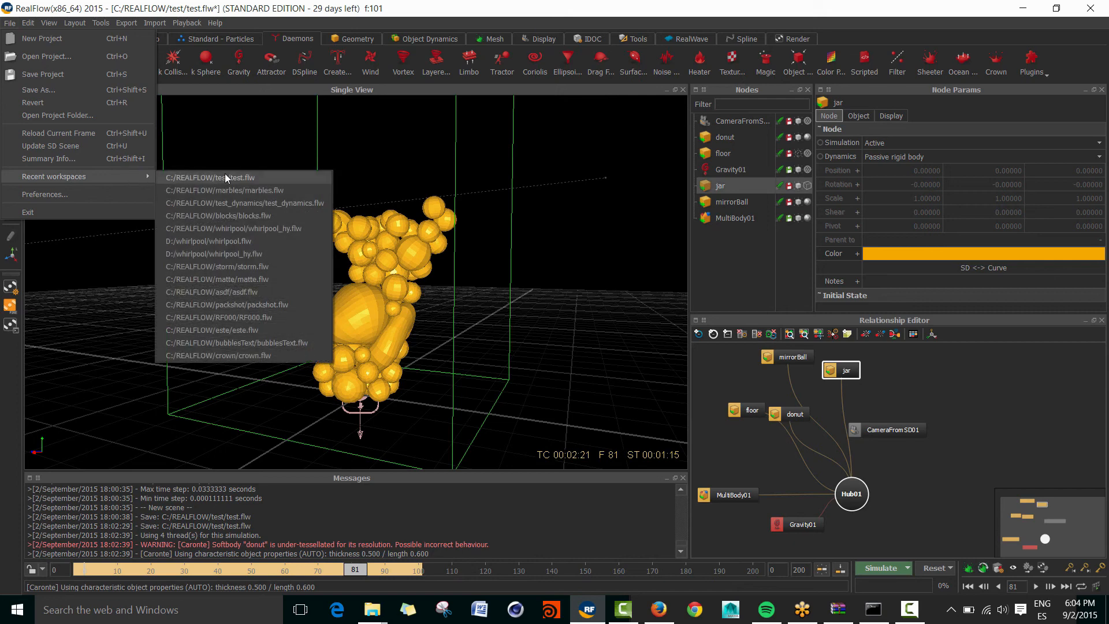
click(228, 190)
click(527, 312)
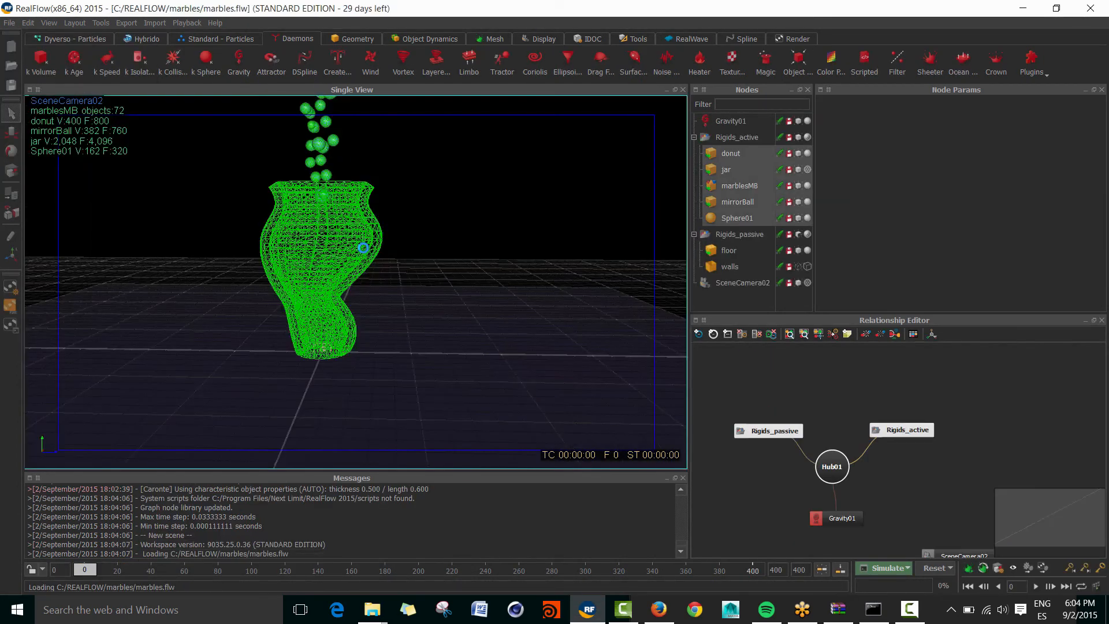
Collapse the Rigids_active and Rigids_passive groups in the node list.
click(694, 137)
click(694, 153)
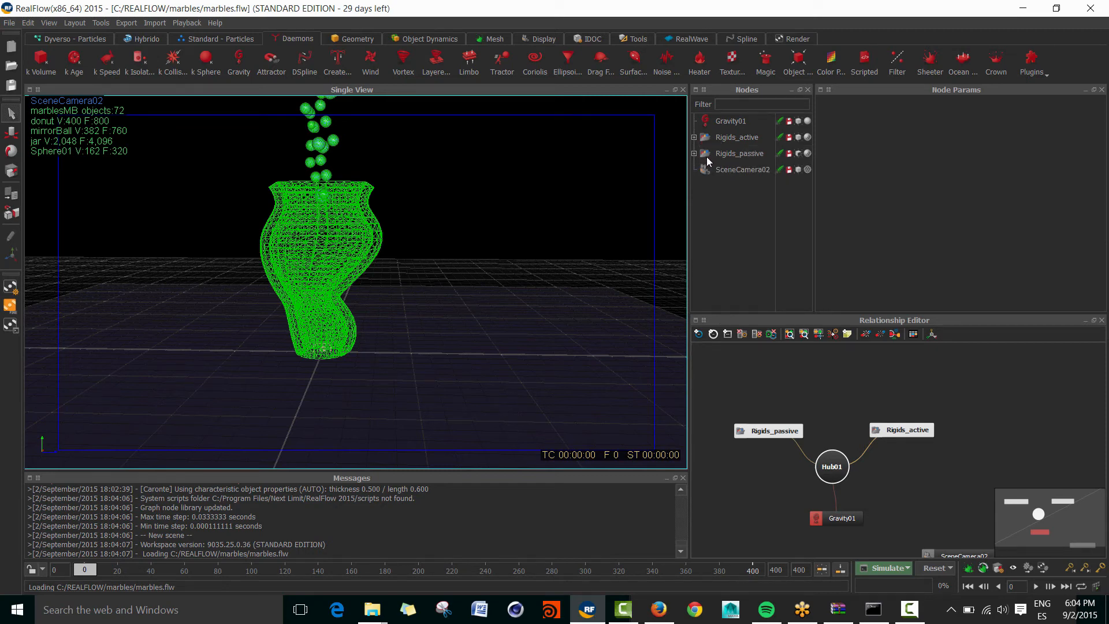
click(734, 138)
right_click(733, 193)
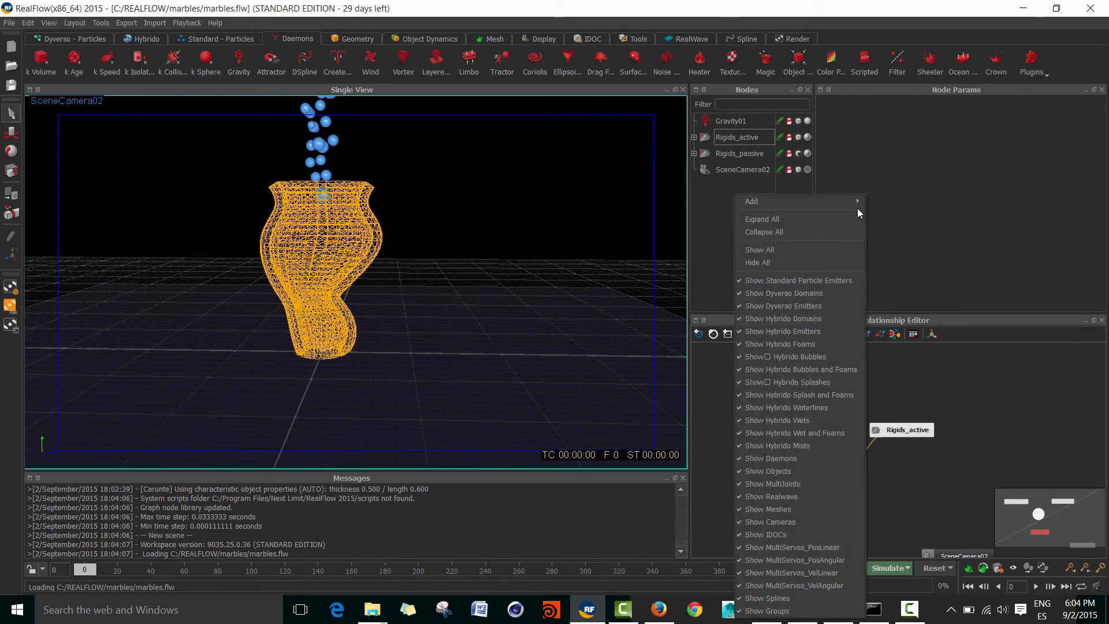
mouse_move(834, 199)
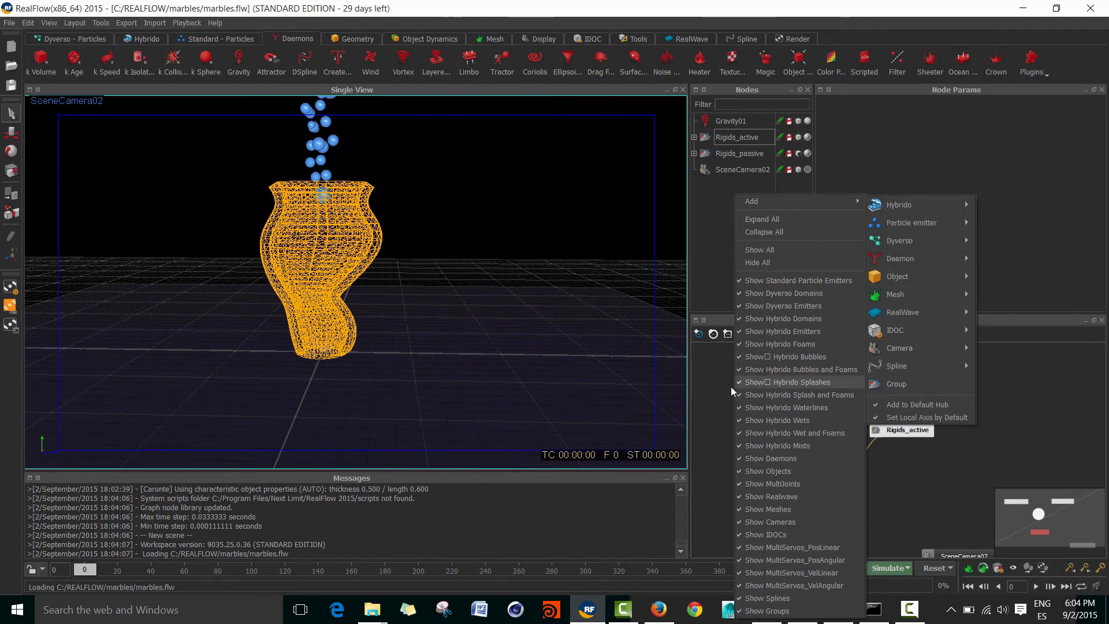
click(730, 387)
right_click(695, 334)
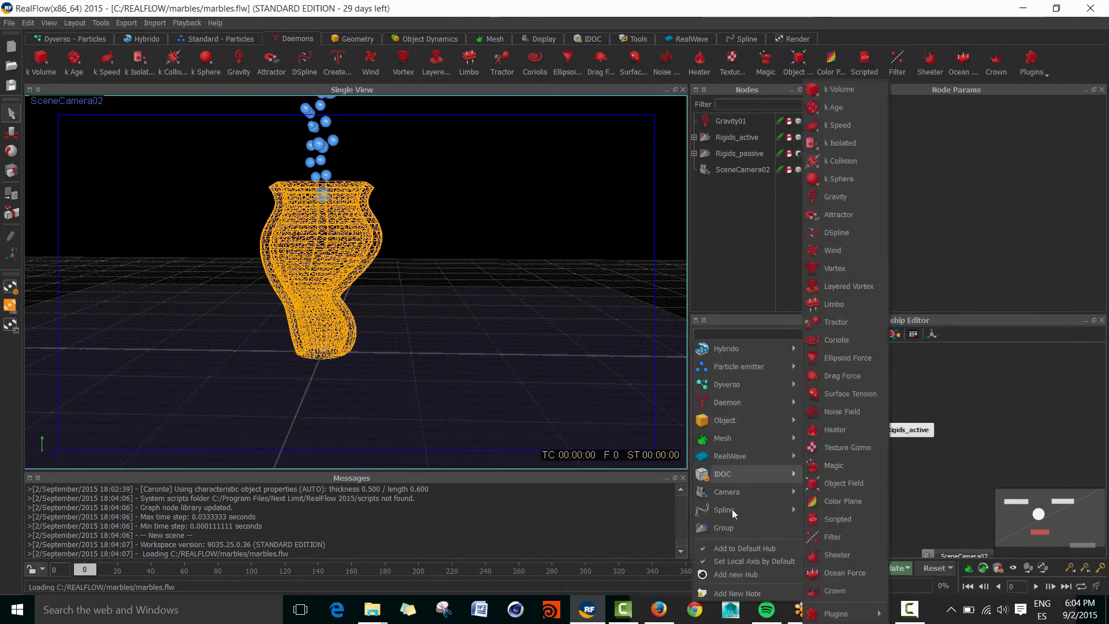
click(935, 379)
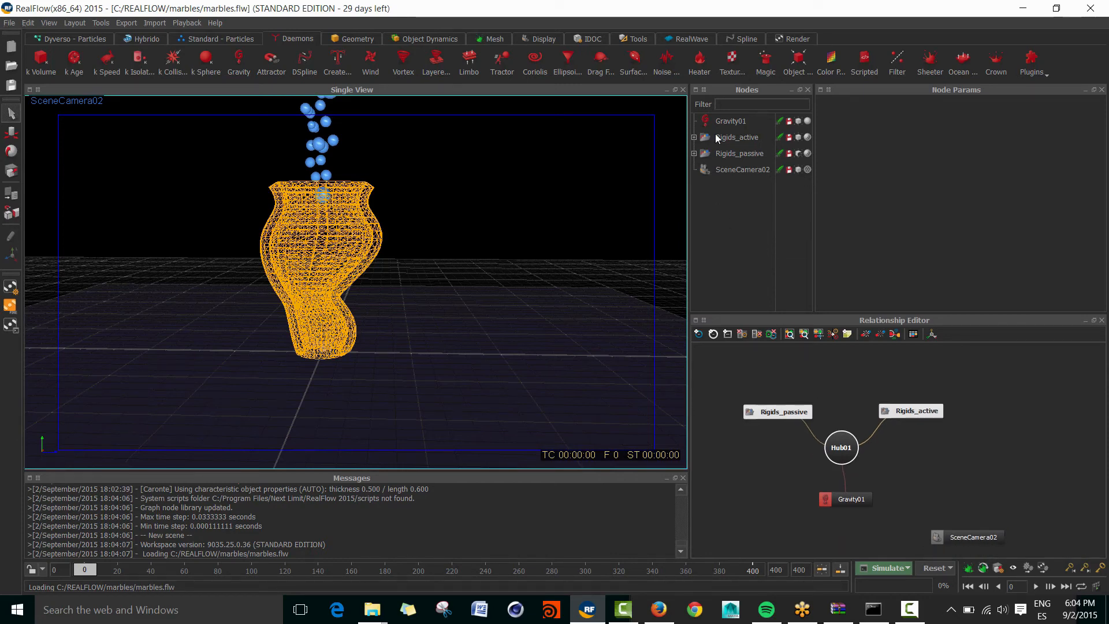
Highlight the members of the Rigids_active group and of the Rigids_passive group in turn.
click(741, 139)
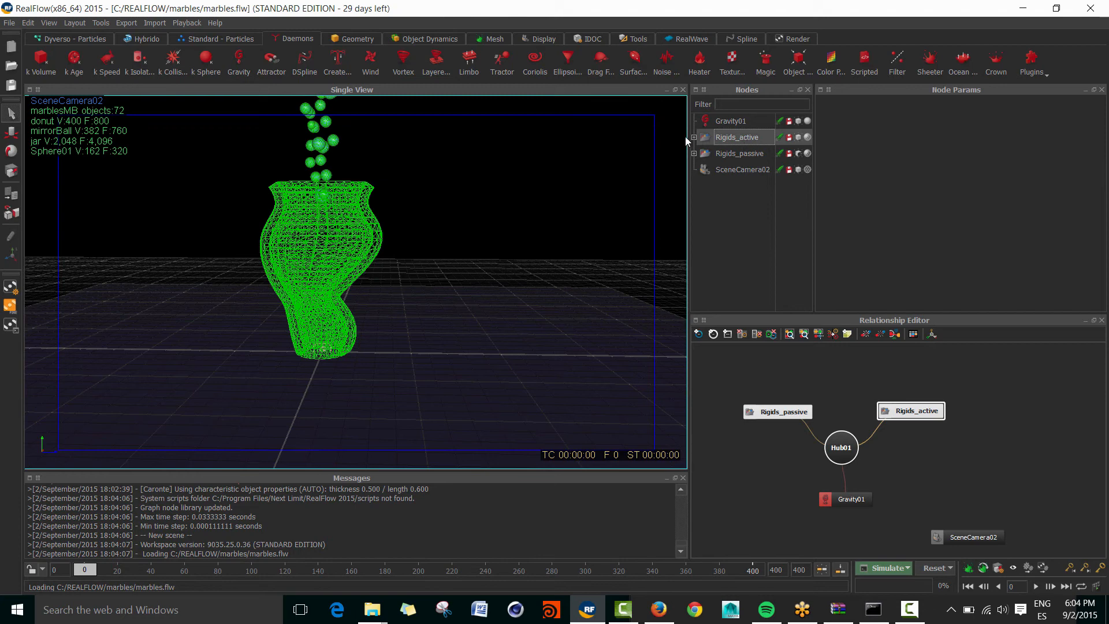
click(737, 153)
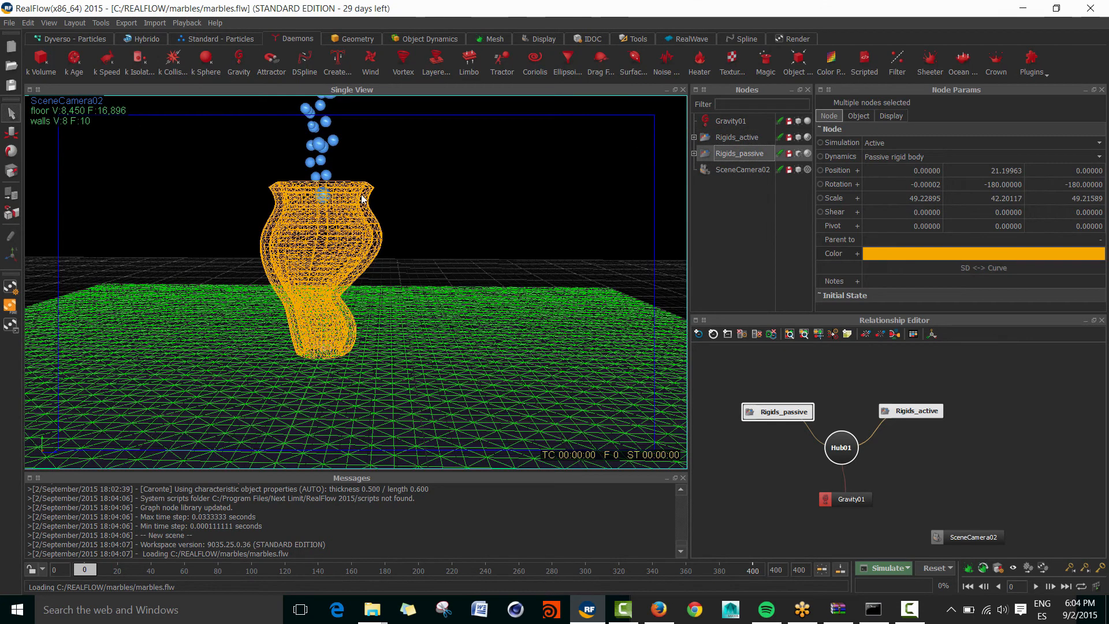
Refresh the timeline to the cached frame range and scrub to frame 57.
click(819, 569)
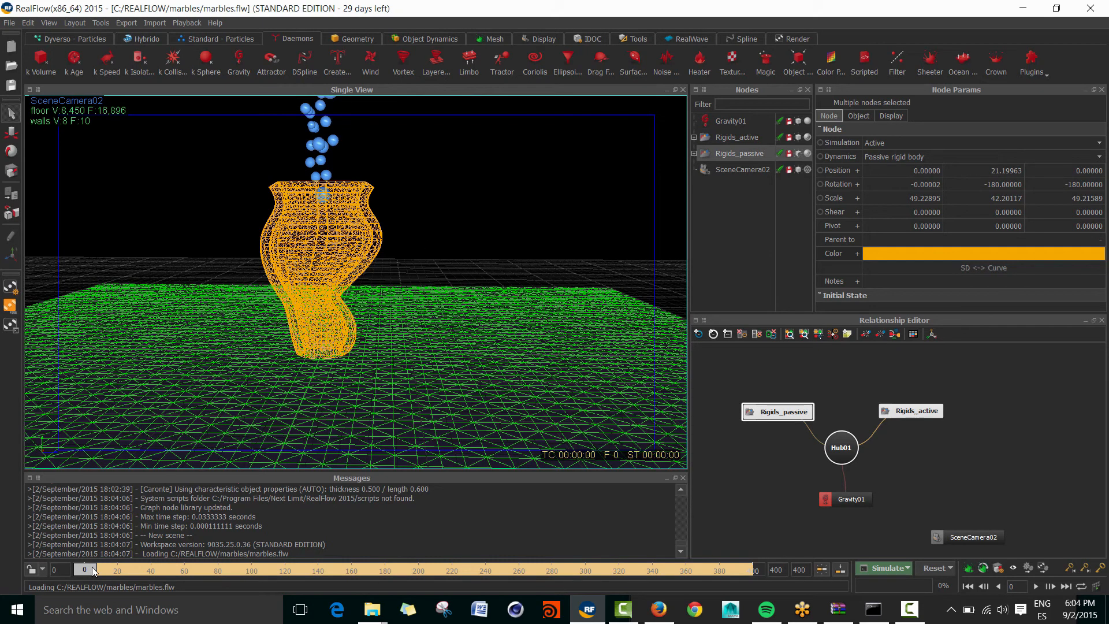
mouse_move(92, 567)
mouse_down()
mouse_move(246, 572)
mouse_move(158, 574)
mouse_move(191, 574)
mouse_move(180, 572)
mouse_up()
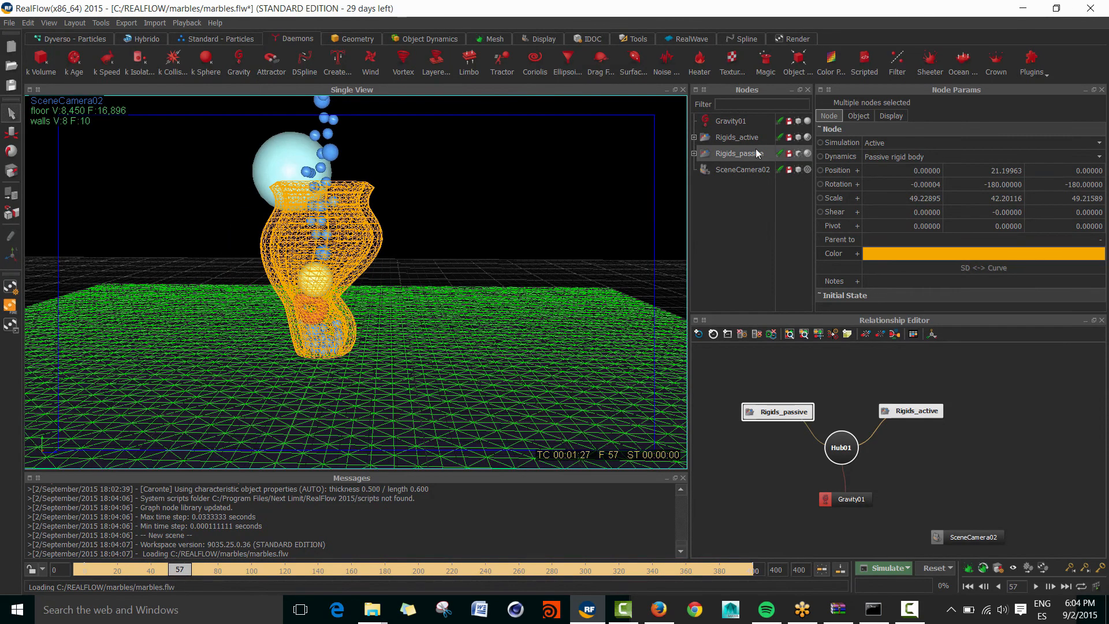
Expand the Rigids_passive group and inspect the floor and the surrounding walls in the perspective view.
click(694, 153)
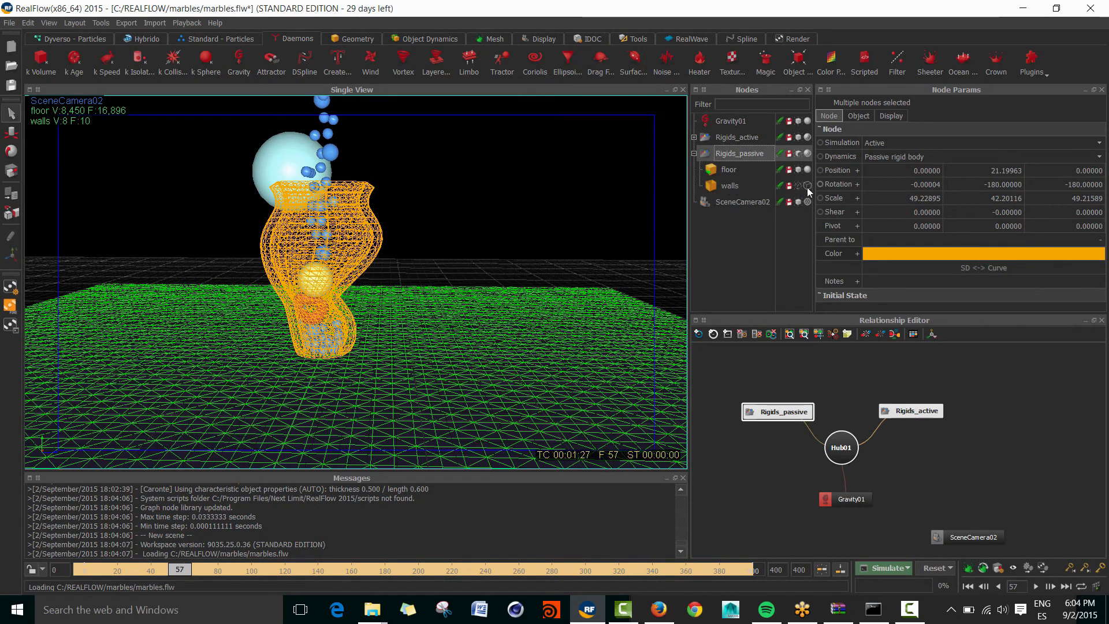
key(4)
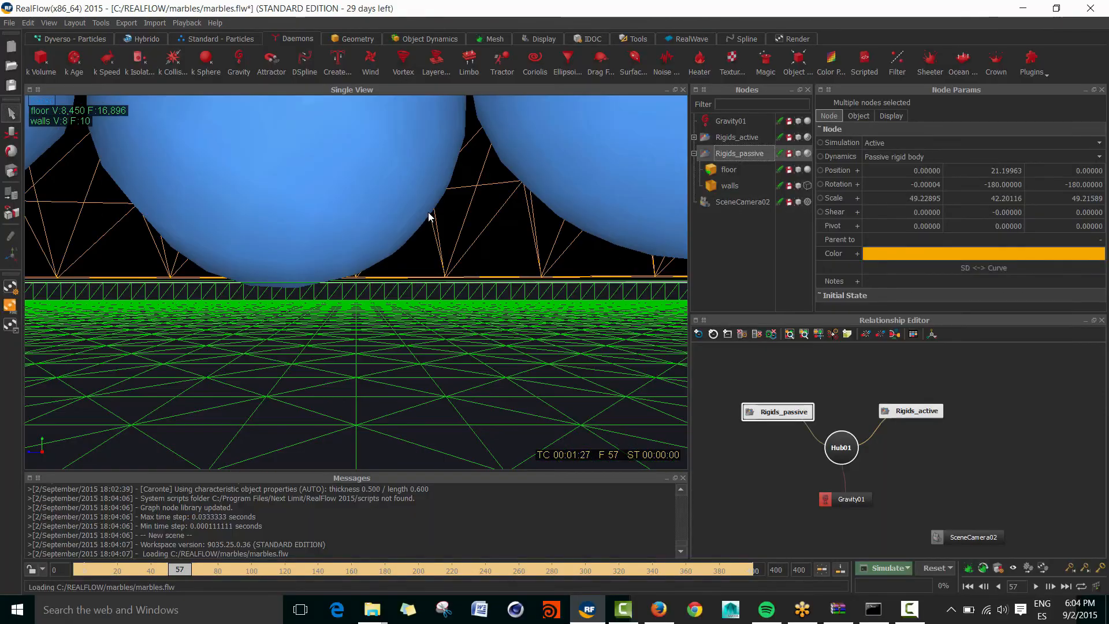
alt+drag(428, 211, 457, 237)
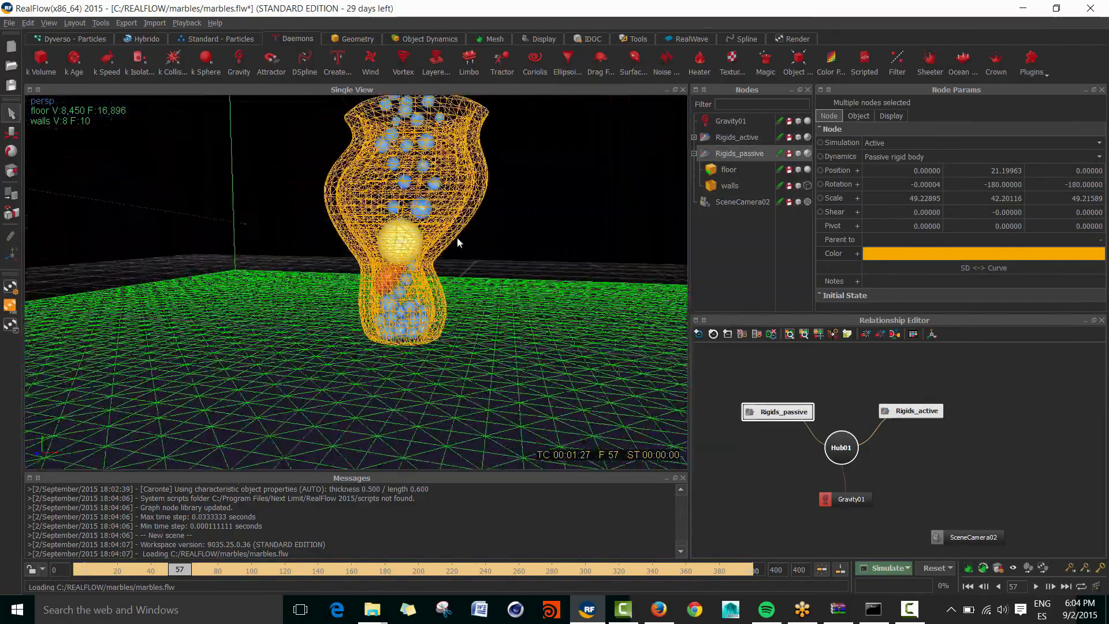
alt+drag(461, 158, 462, 344)
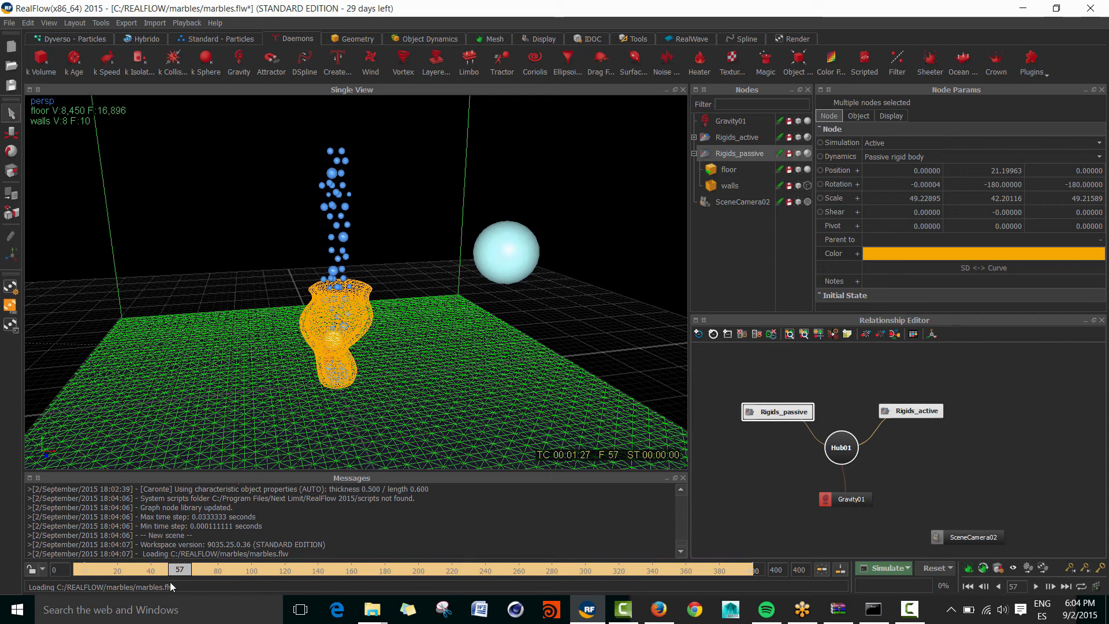
Scrub the marbles simulation to frame 97 and view the toppled jar from its open end.
drag(203, 569, 266, 561)
drag(261, 564, 247, 568)
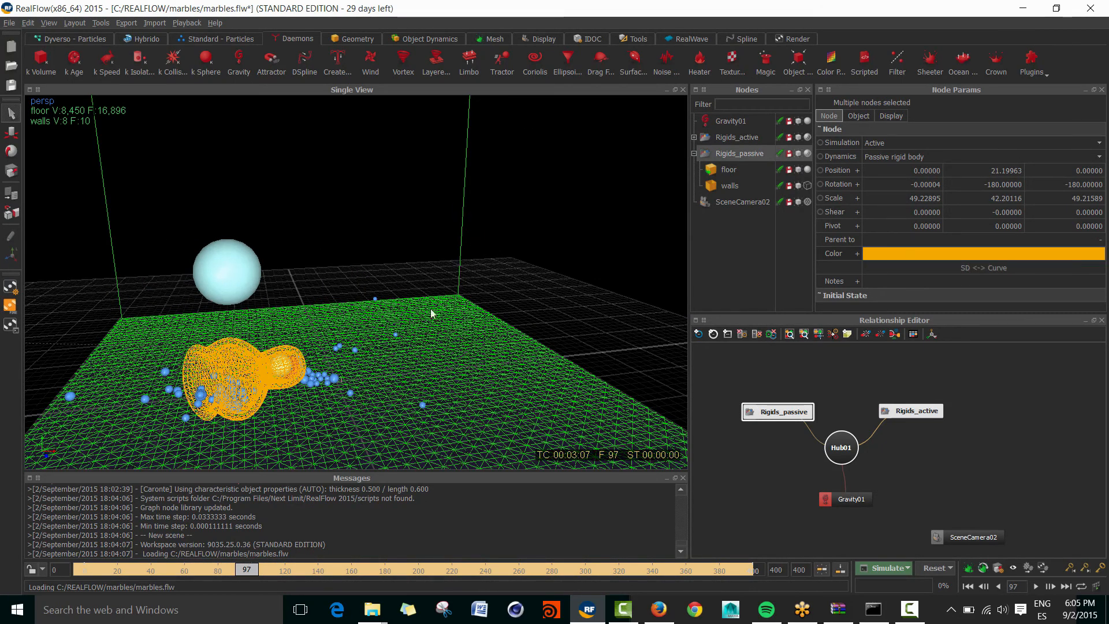
alt+drag(431, 310, 1002, 362)
Review the rigid body settings of the floor and the walls, including object friction and elasticity.
click(736, 171)
click(736, 171)
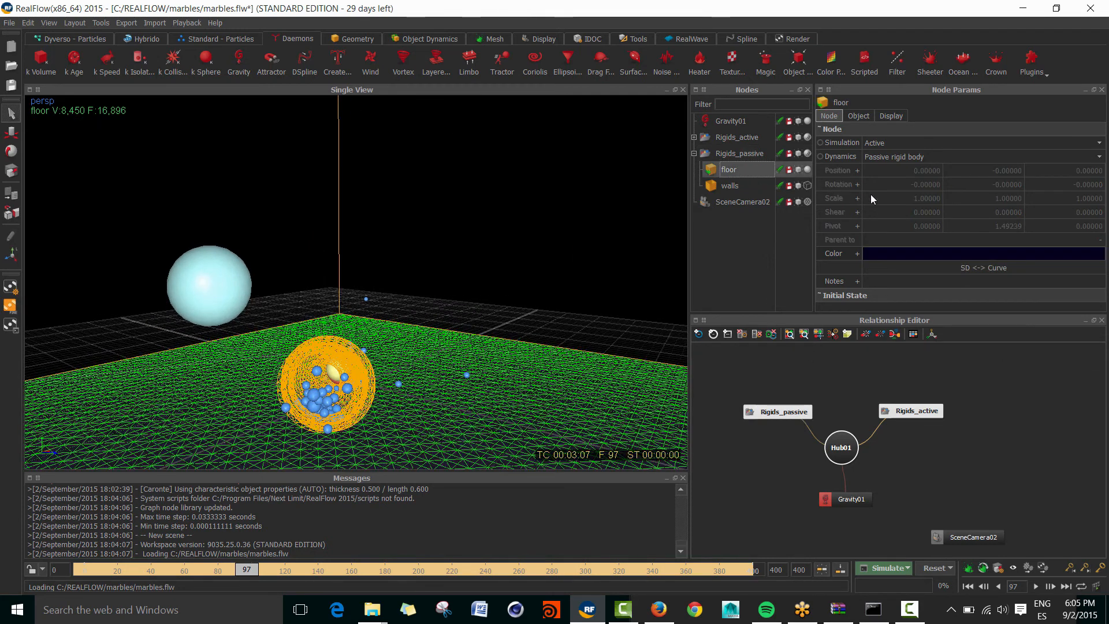
double_click(927, 312)
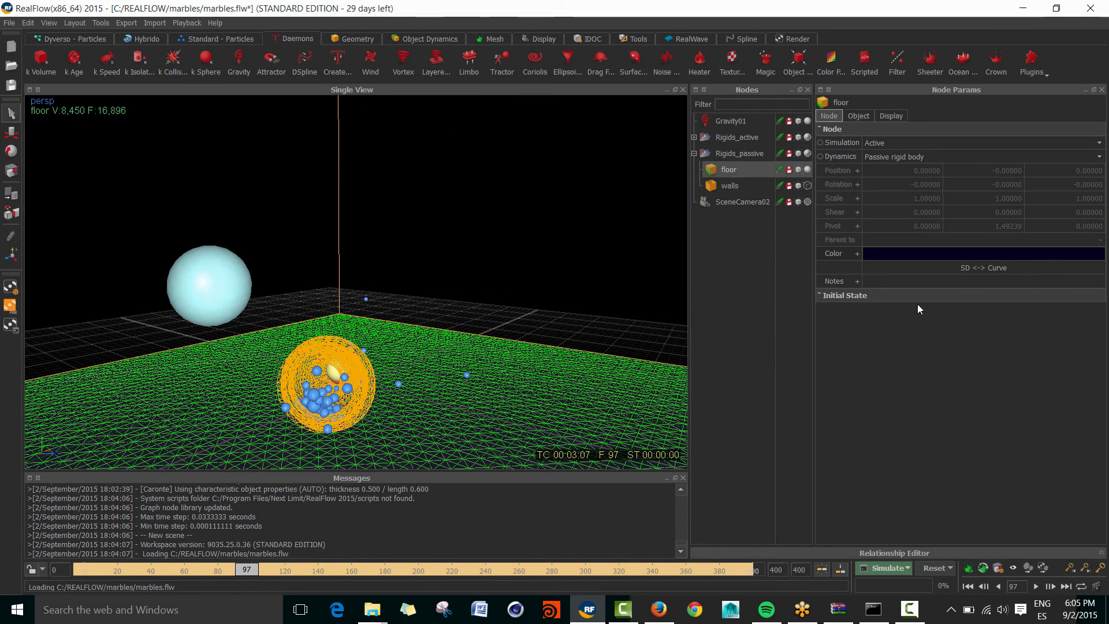
click(863, 117)
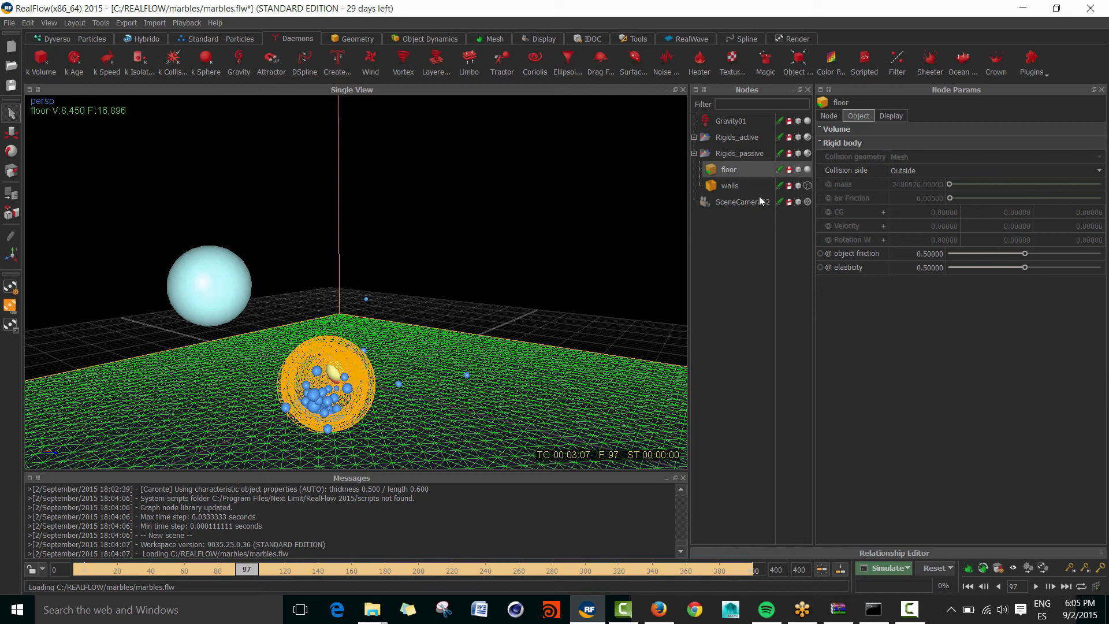
click(925, 254)
key(Tab)
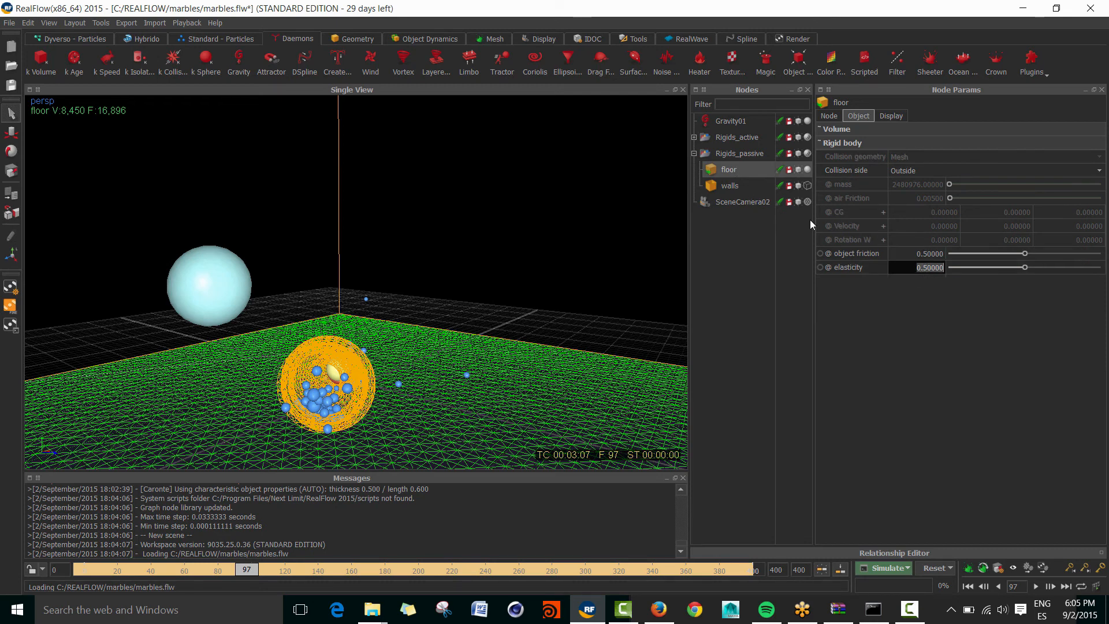
click(744, 185)
click(925, 267)
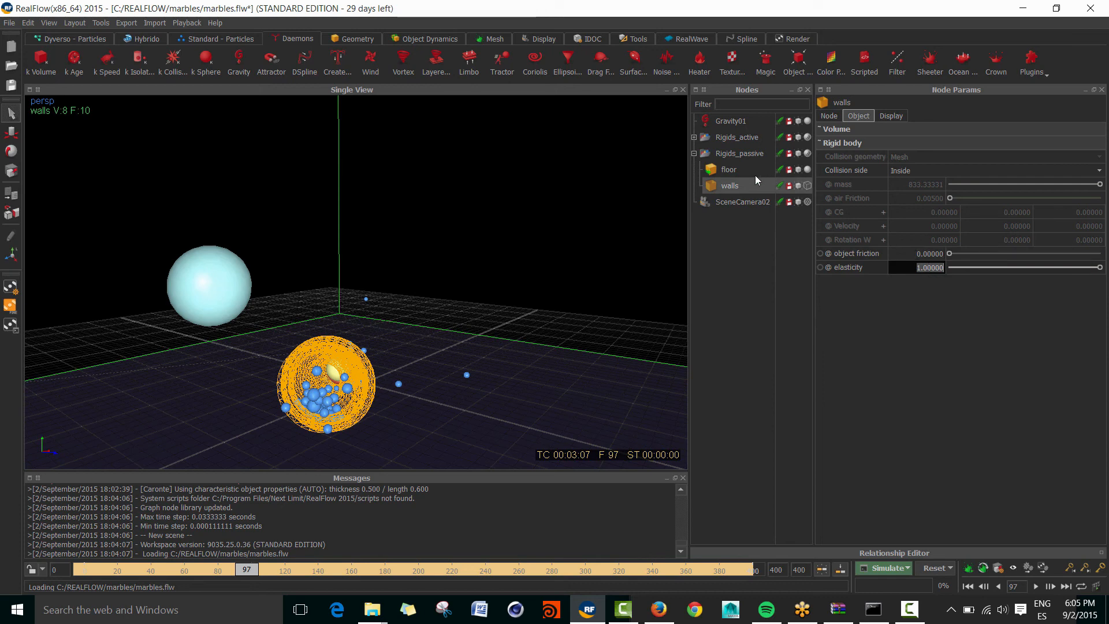
Expand the Rigids_active group and review the donut's soft body settings and the jar's rigid body settings.
click(693, 137)
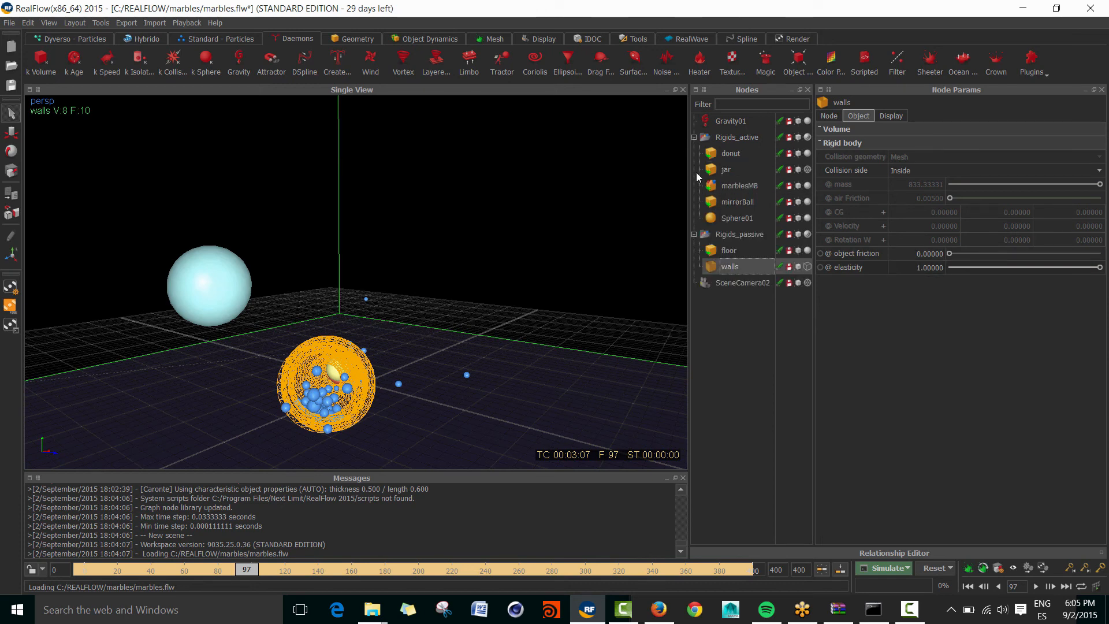
click(731, 155)
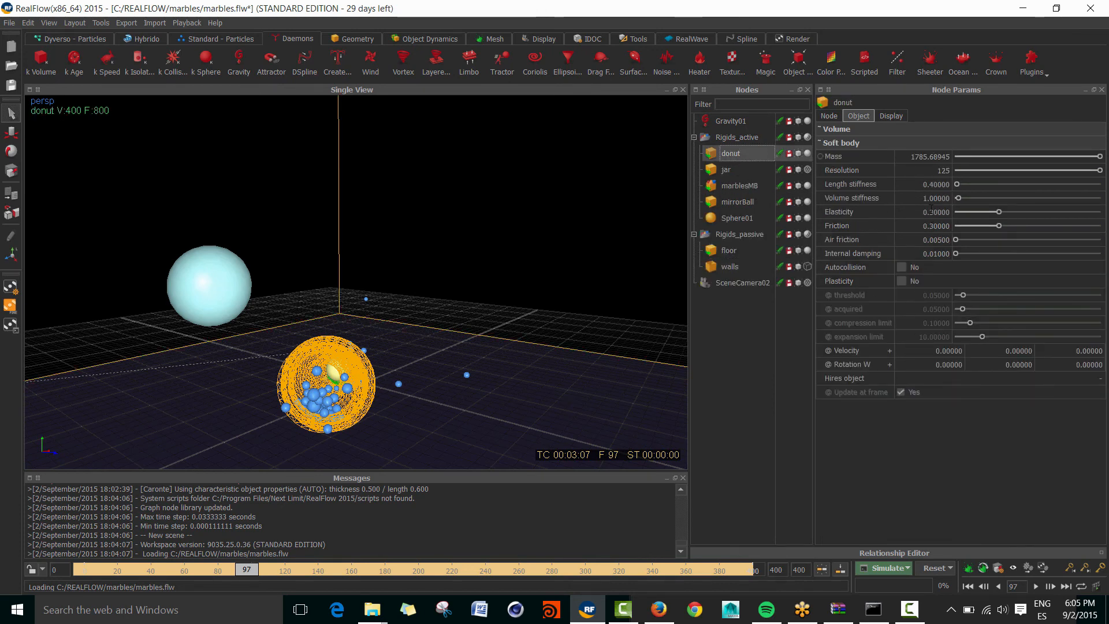
click(730, 171)
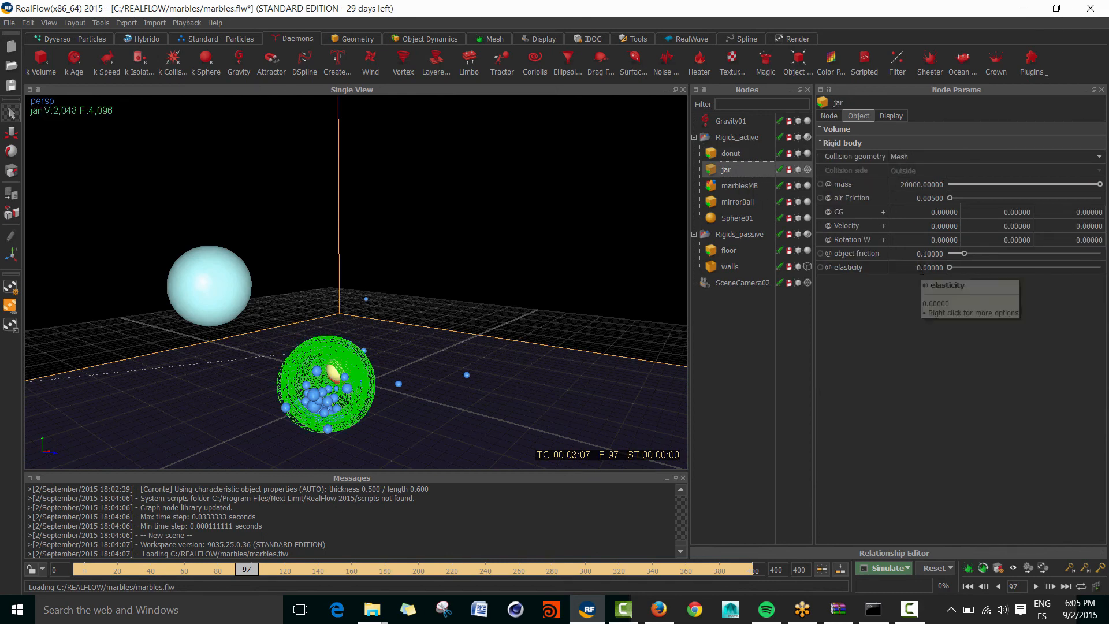
click(924, 268)
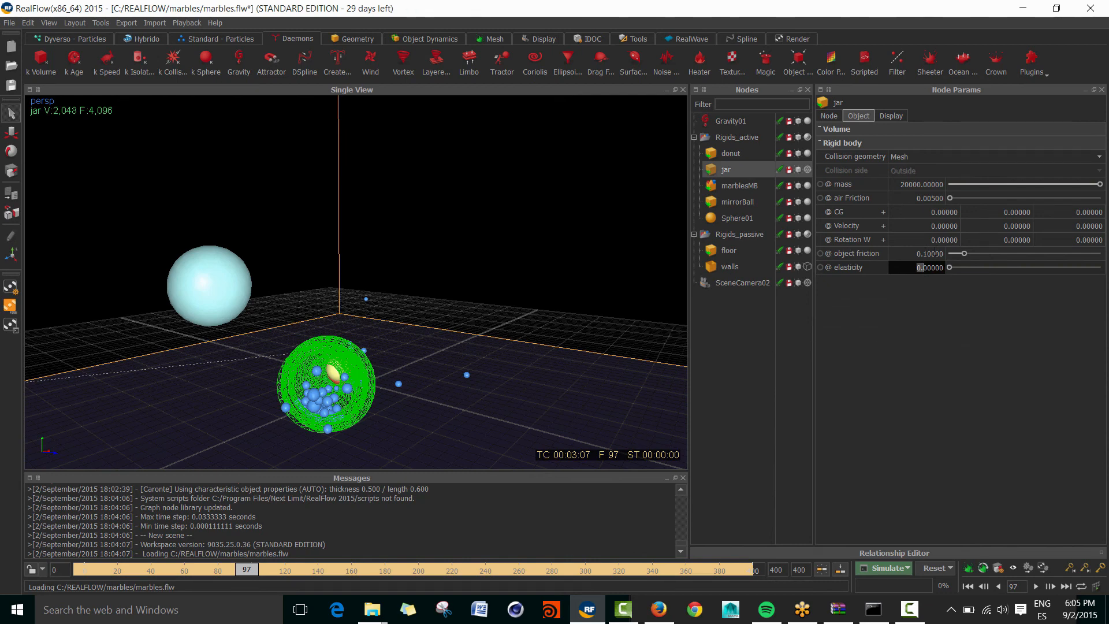
Review the rigid body settings of marblesMB, mirrorBall and Sphere01, including friction, elasticity and velocity.
click(749, 189)
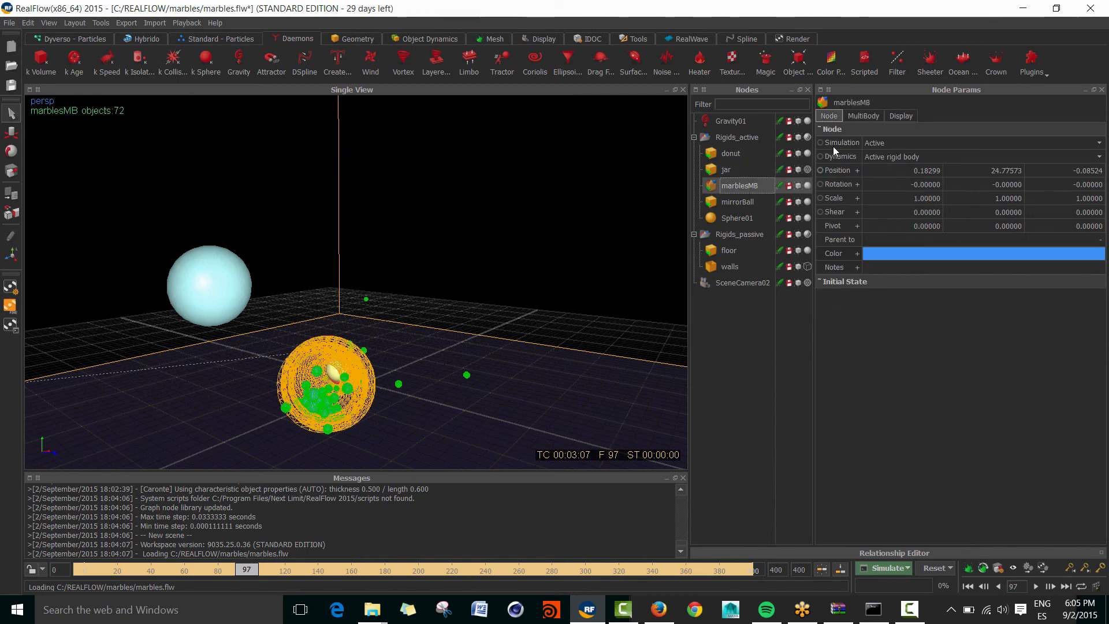
click(865, 116)
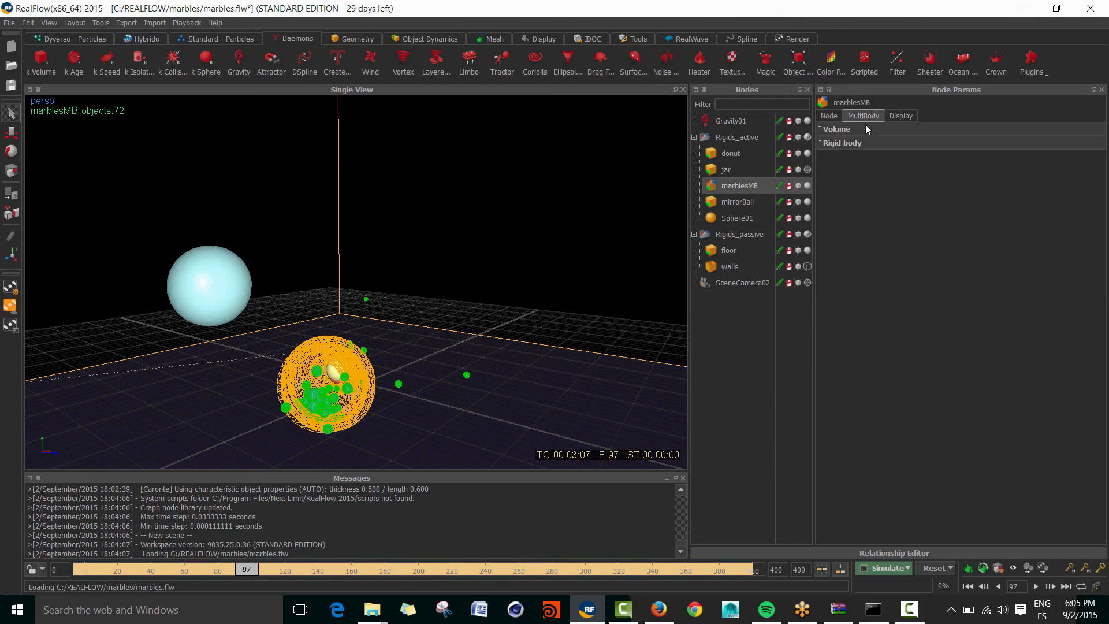
click(864, 144)
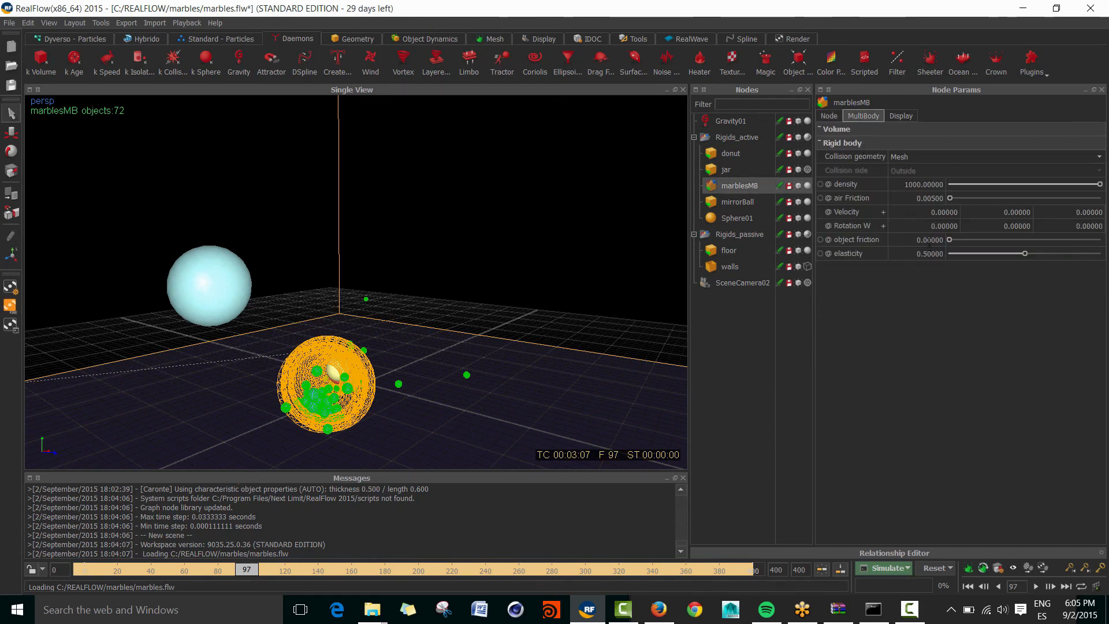
double_click(929, 239)
click(735, 203)
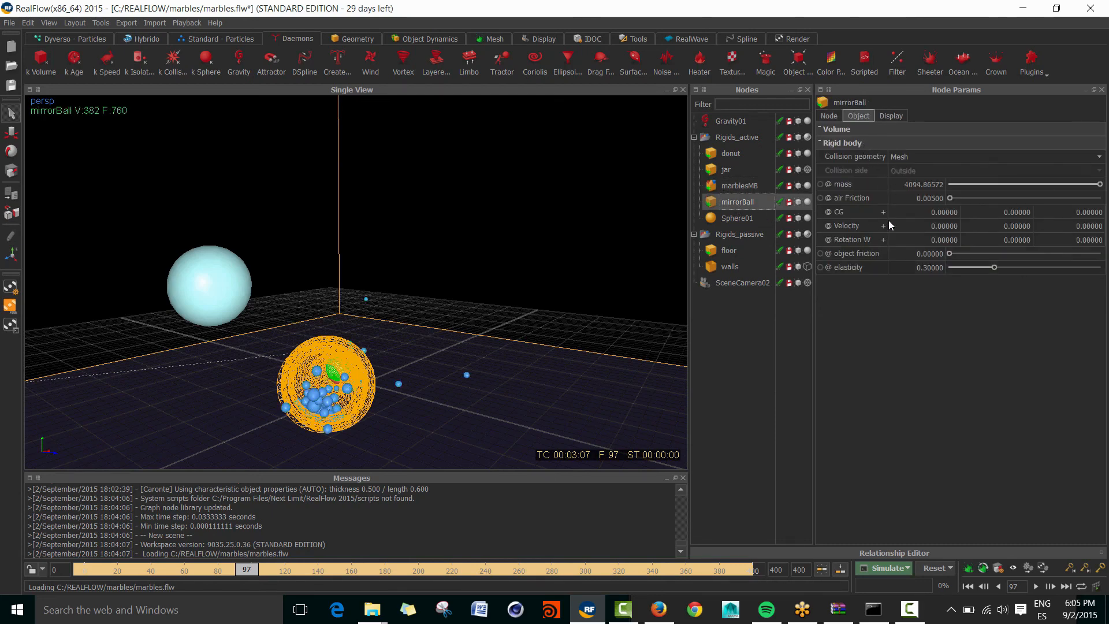
click(750, 220)
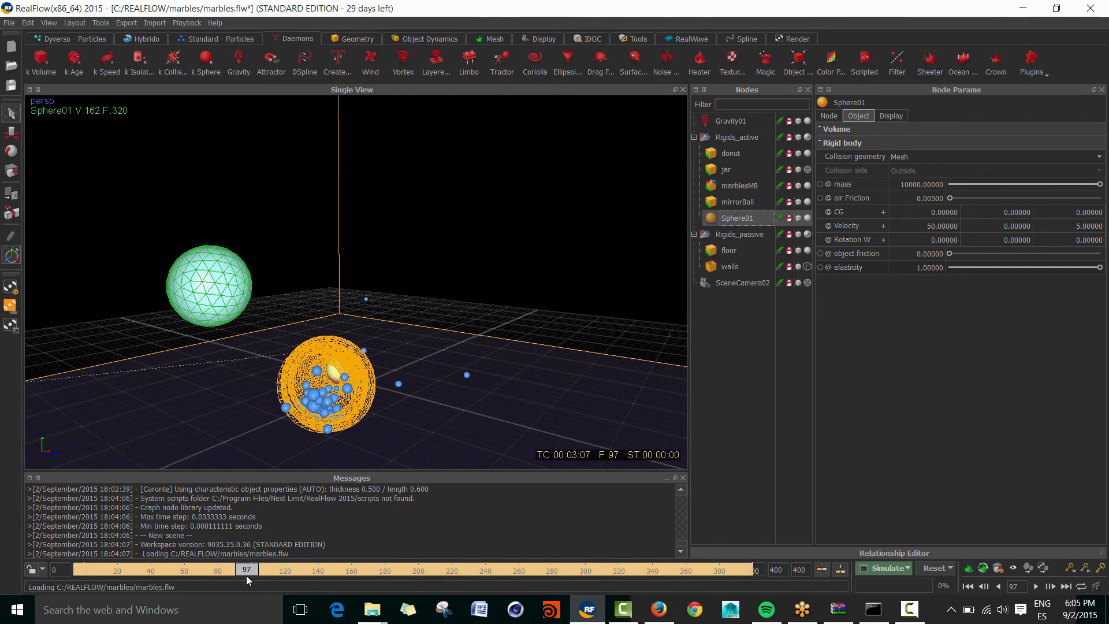
Scrub the marbles simulation through to frame 400 and back to frame 286.
drag(247, 571, 584, 573)
drag(507, 581, 665, 569)
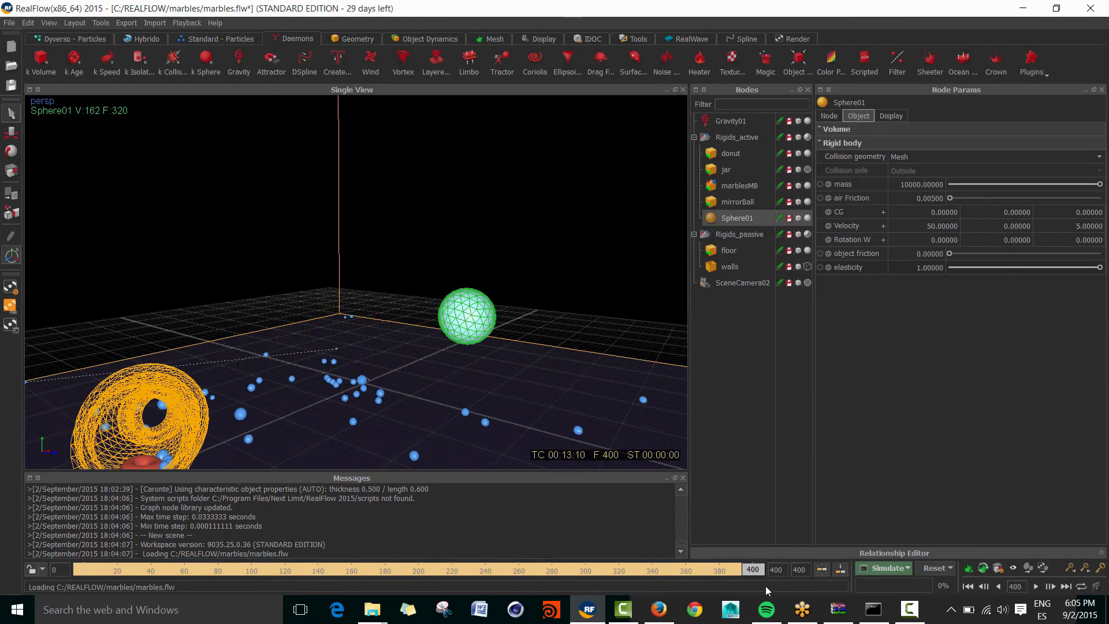
drag(619, 607, 560, 613)
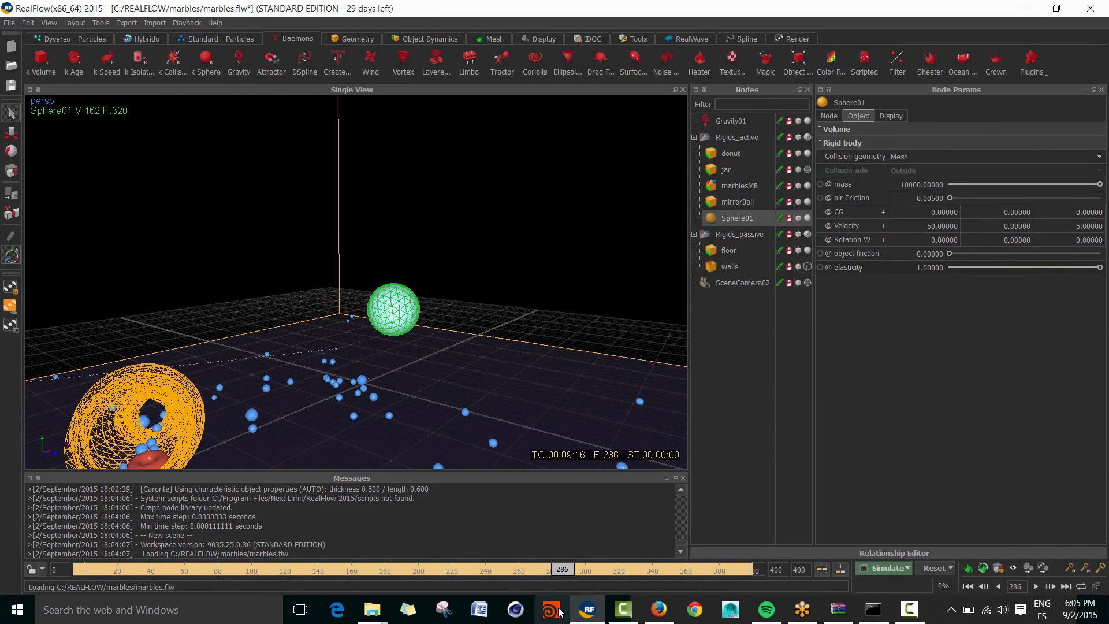